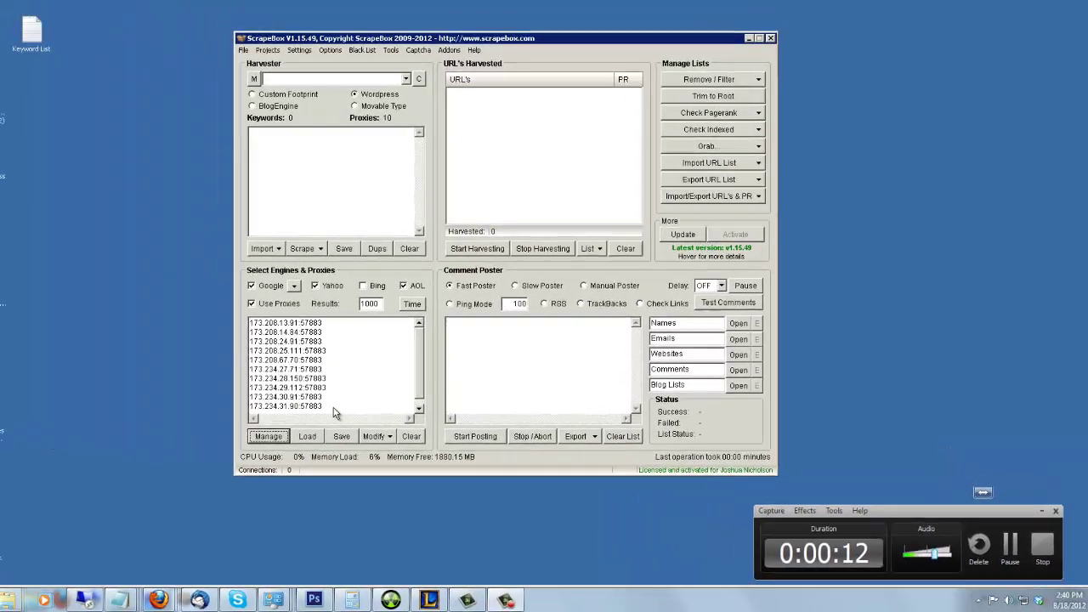
# Step: Remove all proxies from the proxy list
pyautogui.moveTo(149, 363); pyautogui.dragTo(0, 209)
pyautogui.press('Delete')
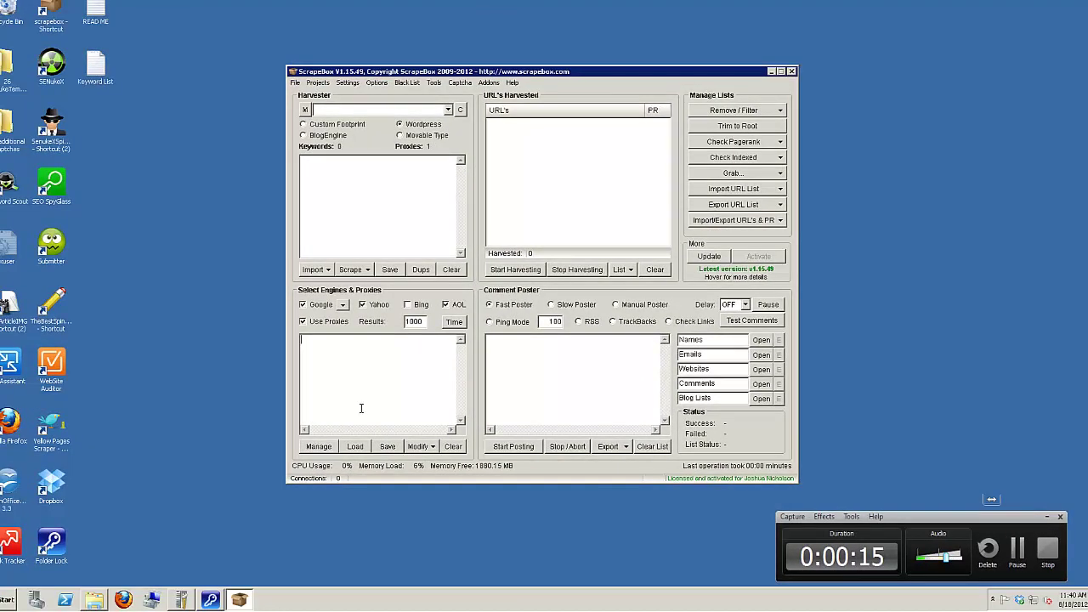
pyautogui.click(364, 270)
pyautogui.click(370, 284)
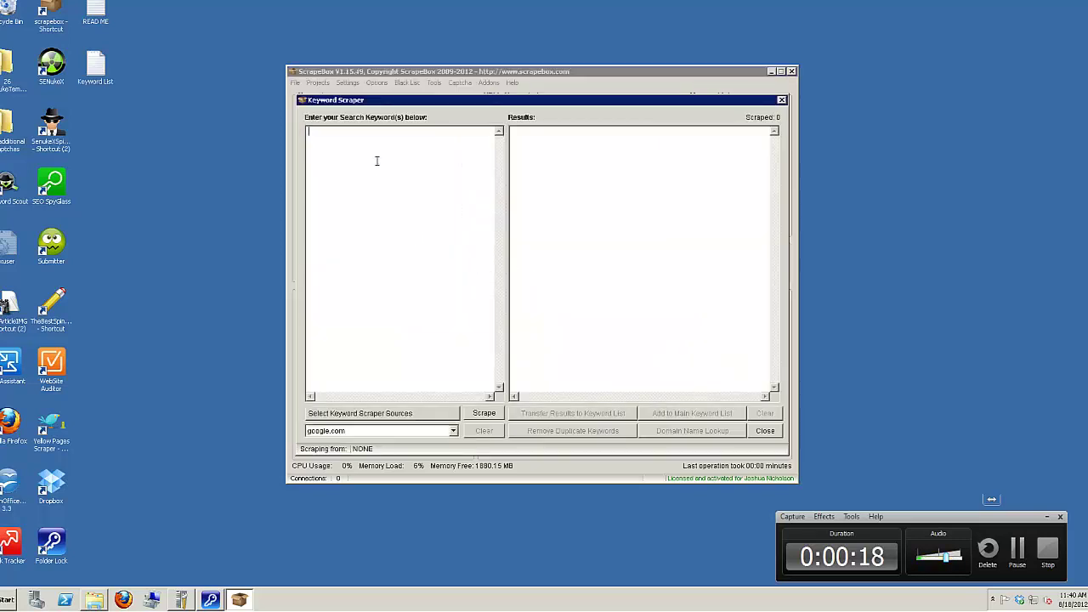
pyautogui.click(765, 431)
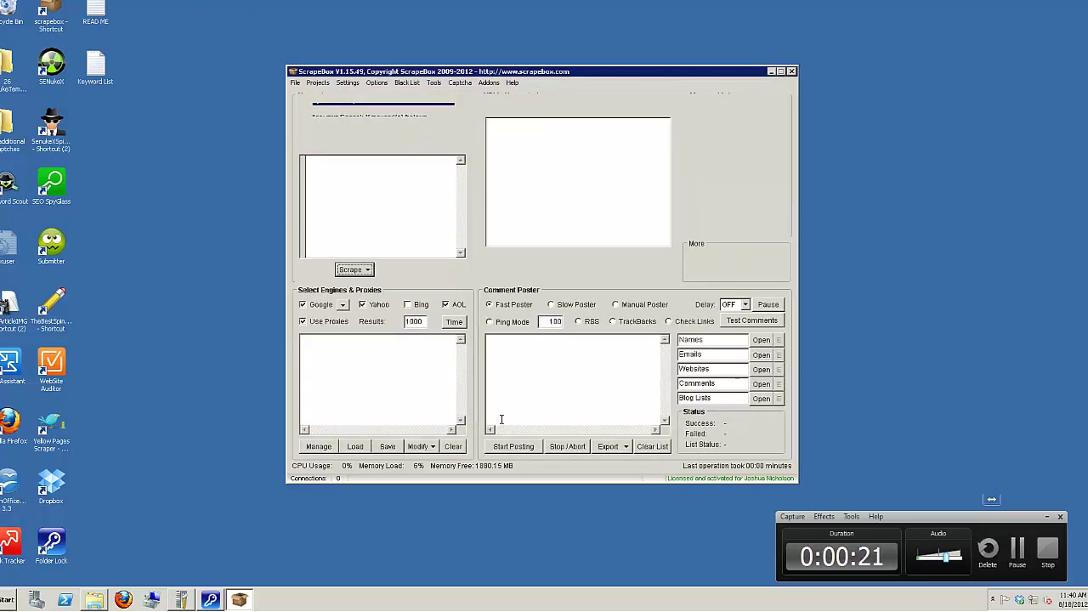
# Step: Turn off the use of proxies and open the Keyword Scraper
pyautogui.click(312, 322)
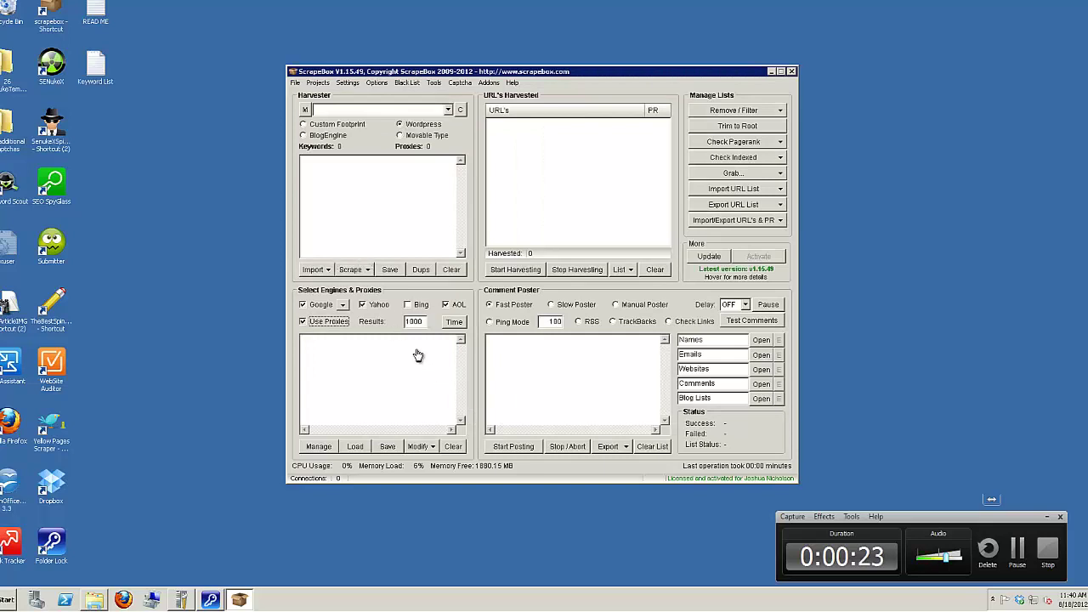
pyautogui.click(329, 321)
pyautogui.click(367, 270)
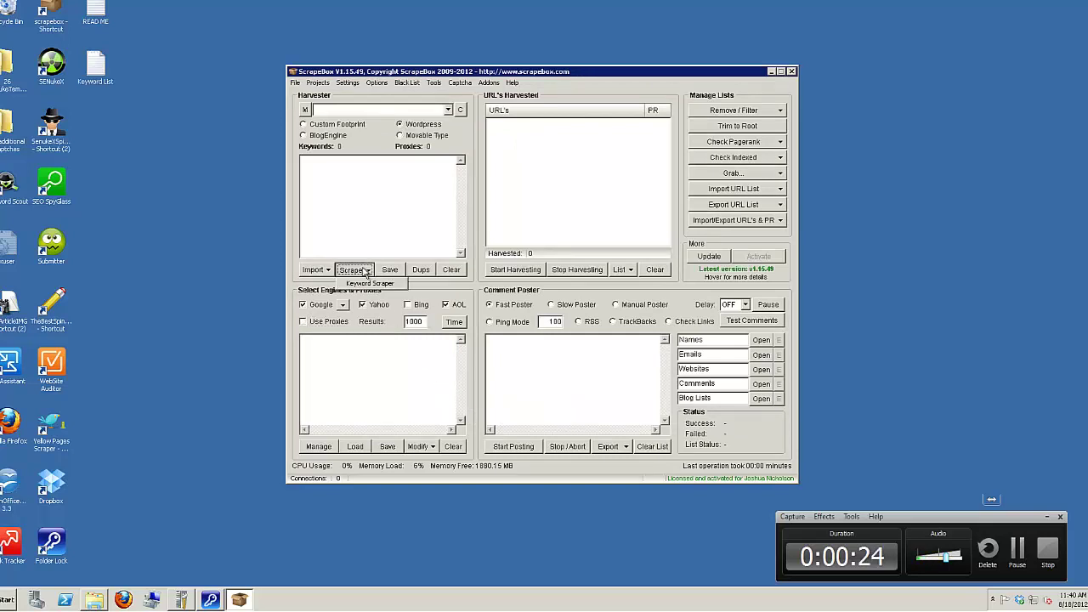
pyautogui.click(378, 284)
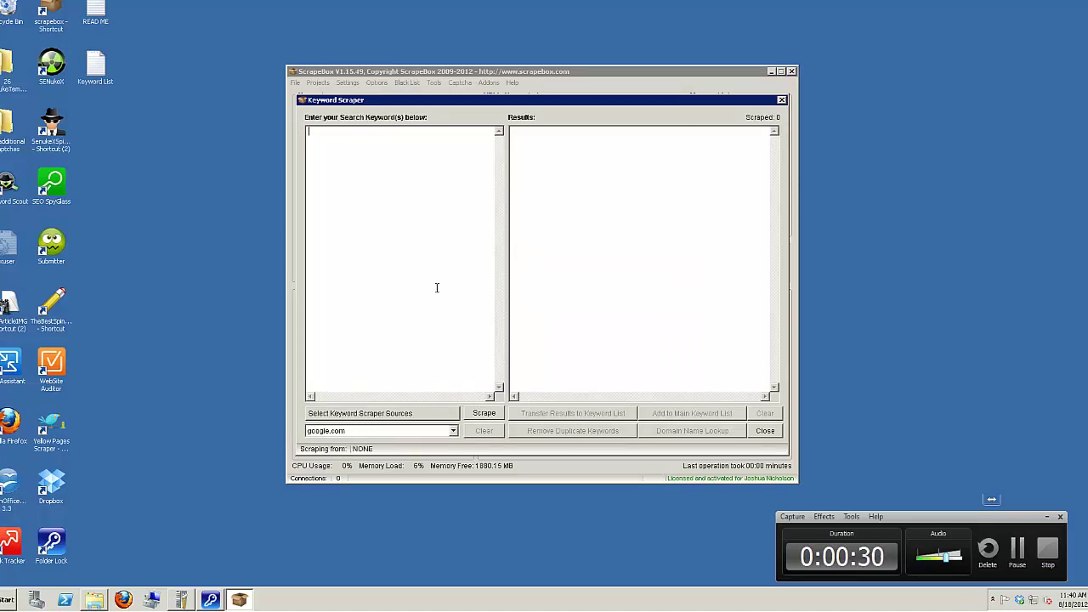
# Step: Enter the search keywords scrapebox, senuke x, xrumer 7 elite, senuke x vps, scrapebox vps and xrumer 7 elite vps on separate lines
pyautogui.write('s')
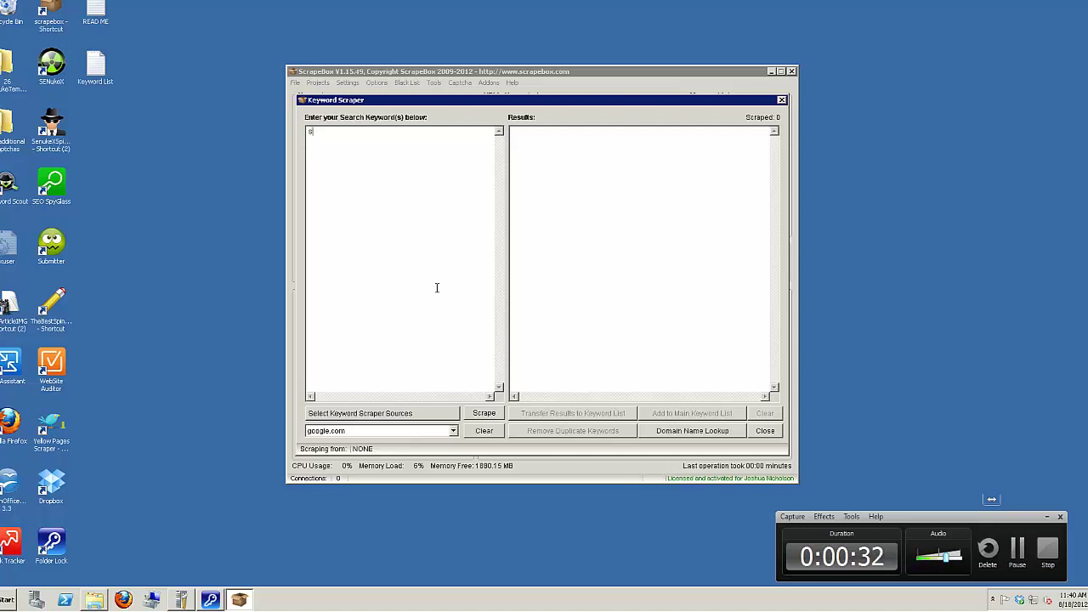
pyautogui.write('crapebox')
pyautogui.press('Return')
pyautogui.write('senuke x')
pyautogui.press('Return')
pyautogui.write('xrumer 7 elite ')
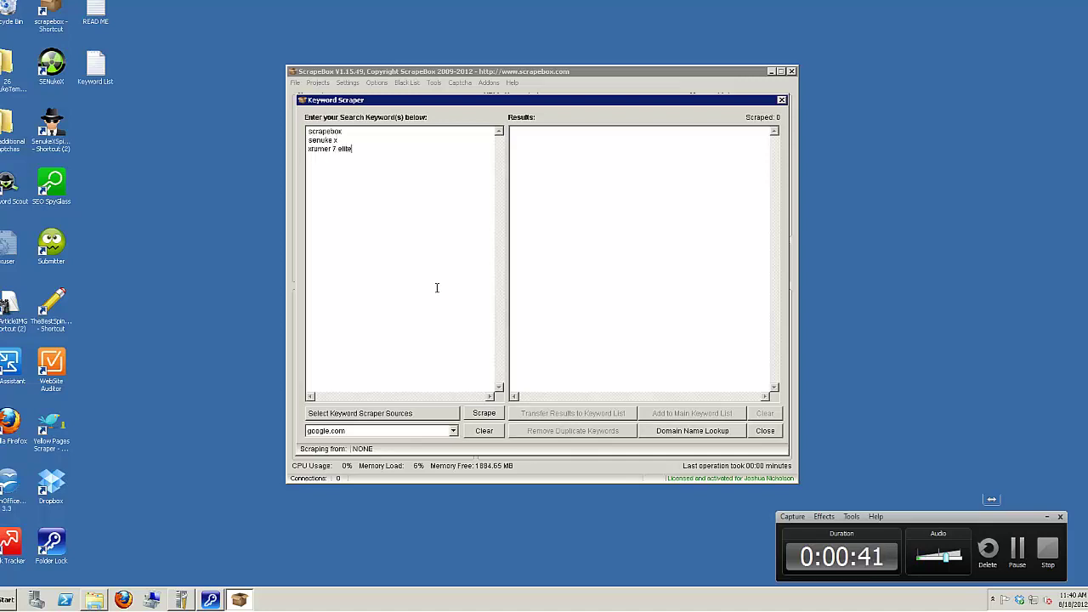
pyautogui.write('senuke xvps')
pyautogui.press('Return')
pyautogui.write('scrapebox vps')
pyautogui.press('Return')
pyautogui.write('xru')
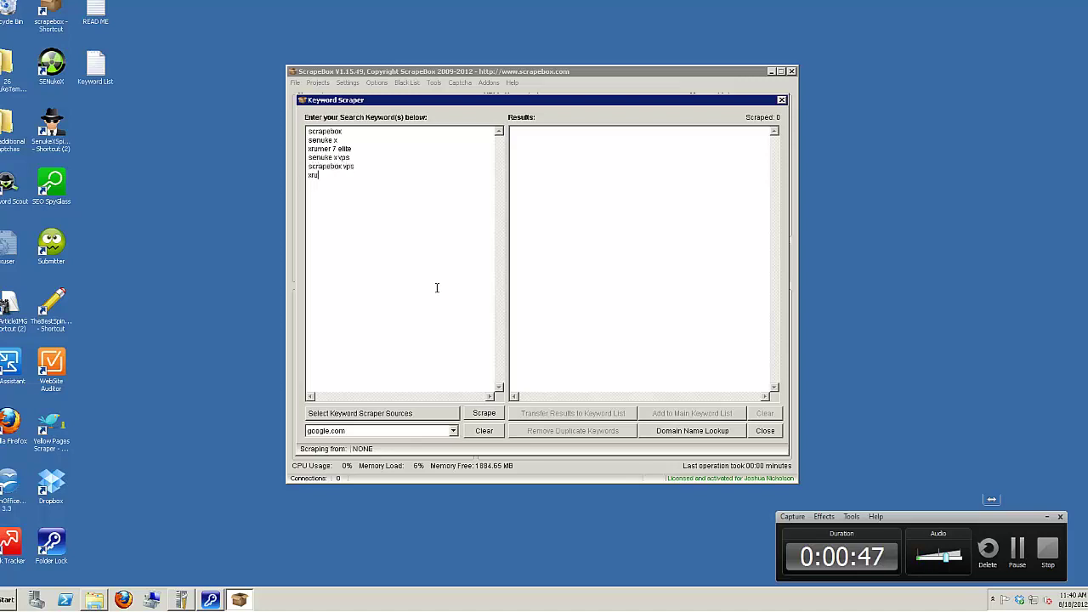
pyautogui.write('mer 7 elite vps')
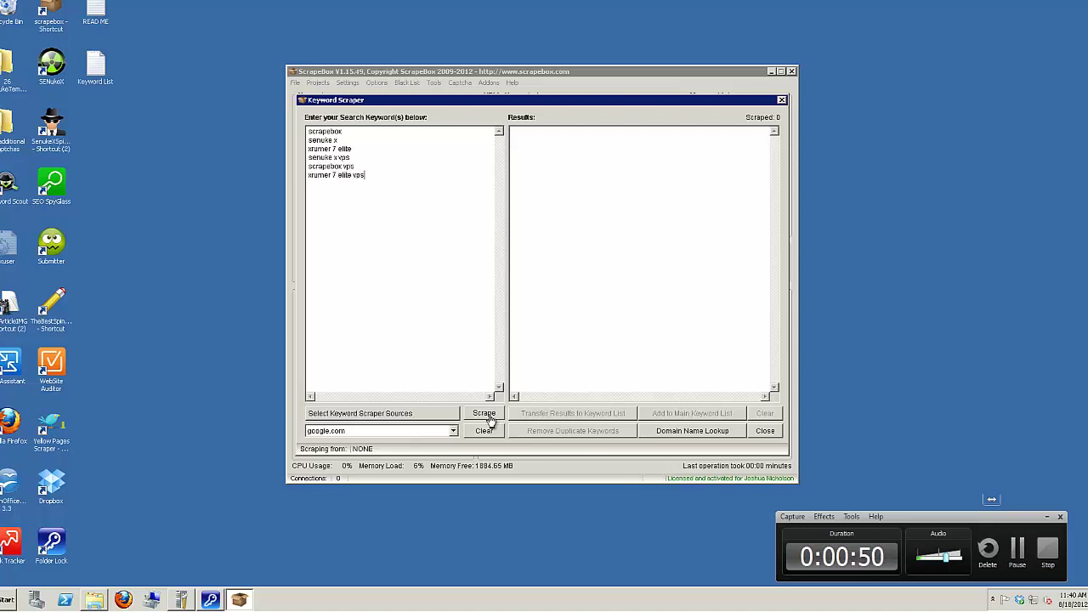
# Step: Exclude Amazon Suggestions and Shopping.com Search Suggestions from the keyword scraper sources
pyautogui.click(455, 415)
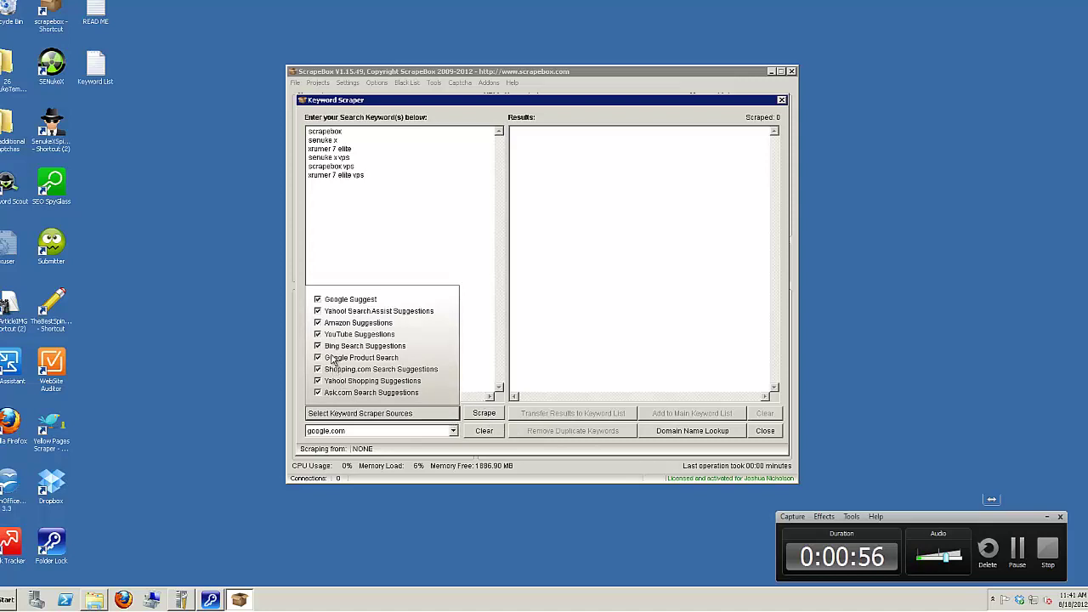
pyautogui.click(319, 324)
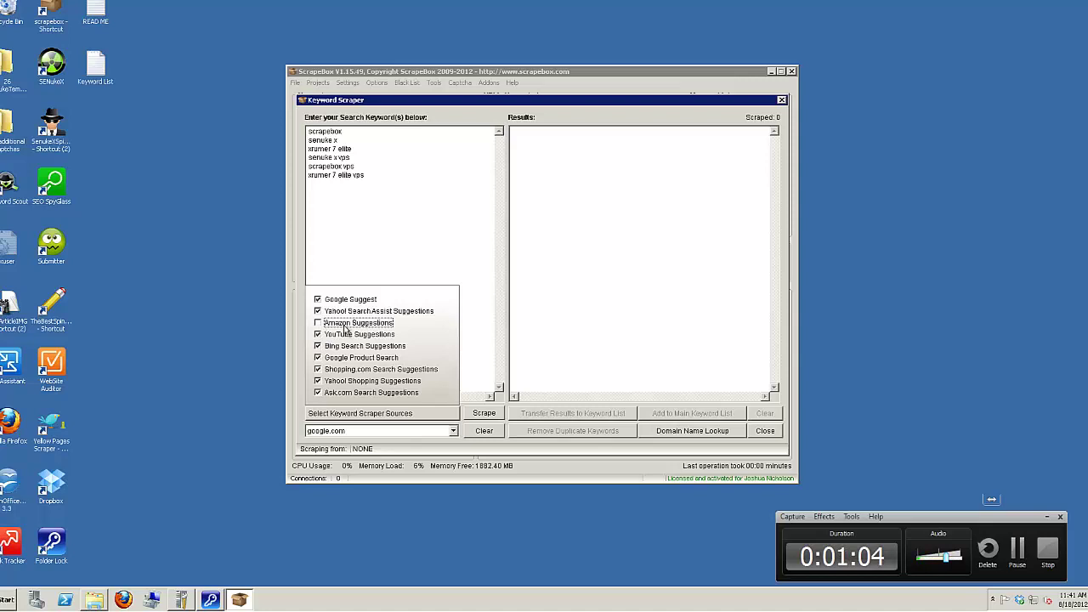
pyautogui.click(345, 372)
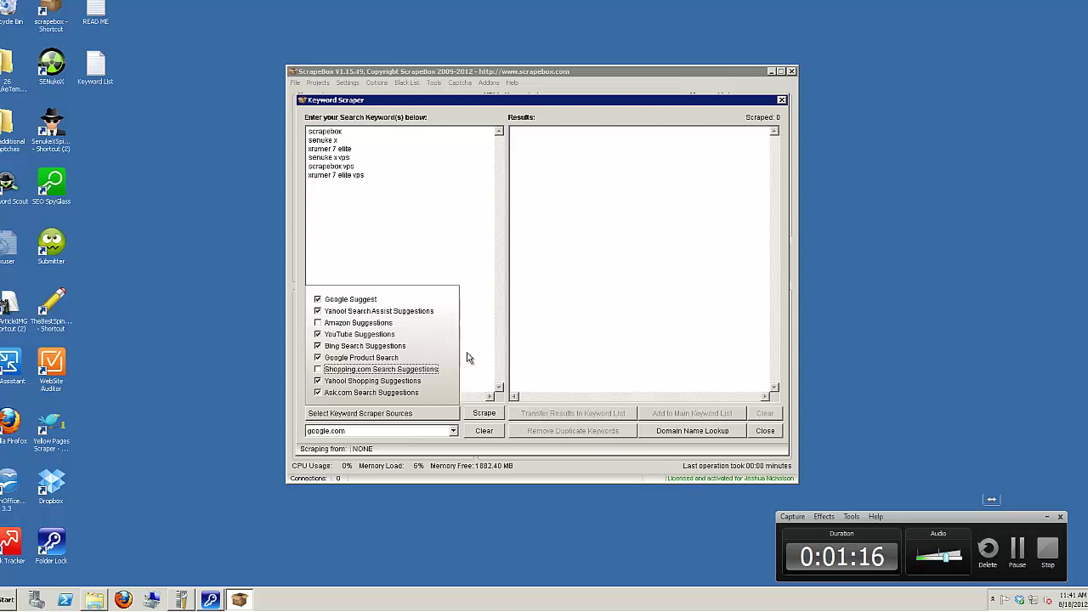
pyautogui.click(420, 414)
# Step: Scrape suggestions for the entered search keywords and remove the duplicate keywords from the results
pyautogui.click(484, 413)
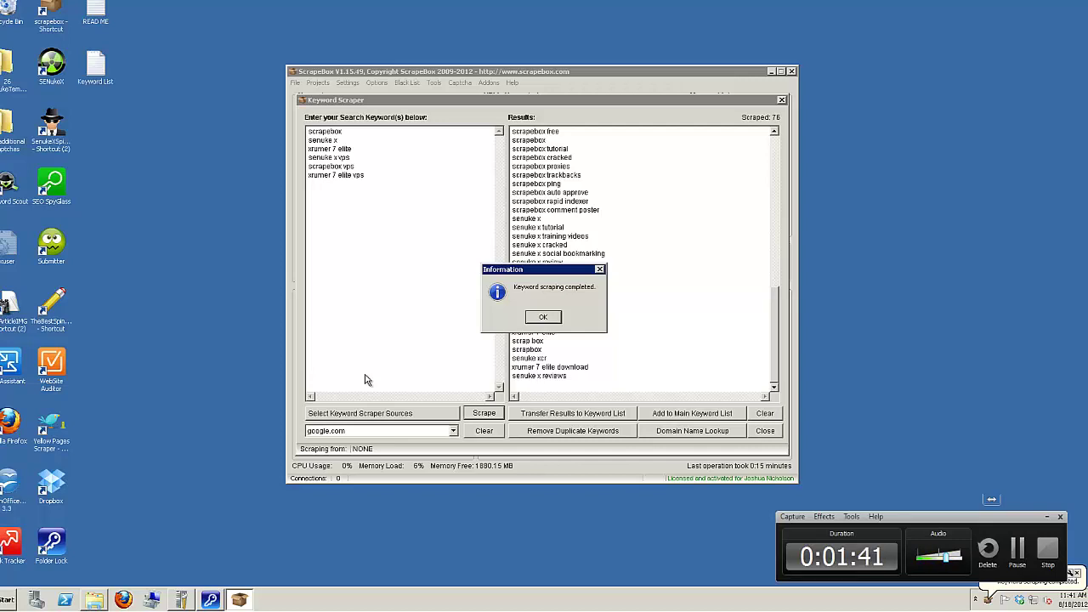
pyautogui.click(544, 317)
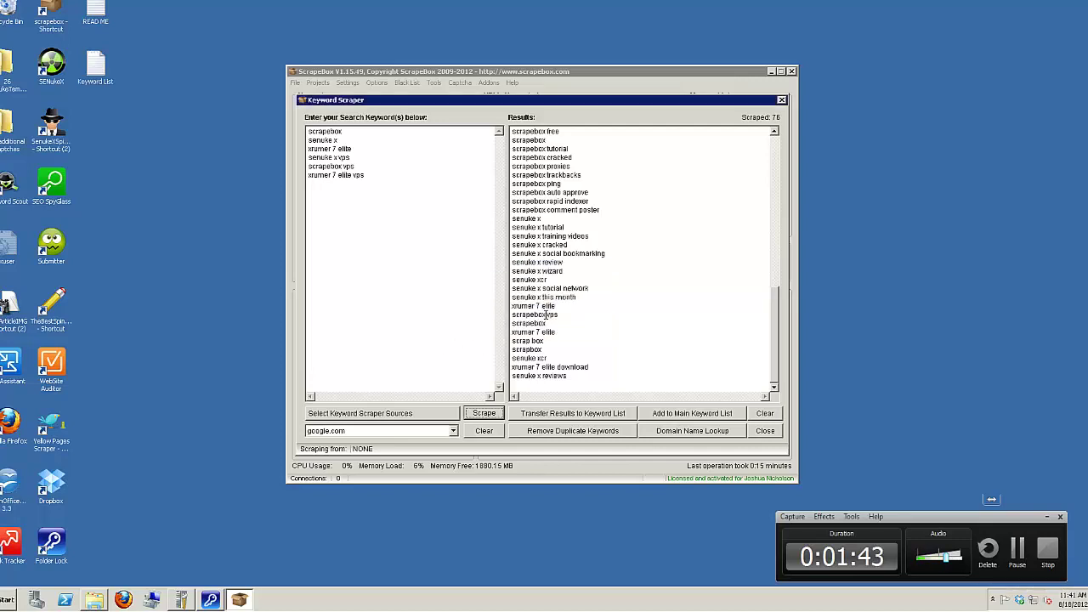
pyautogui.click(572, 432)
pyautogui.click(544, 319)
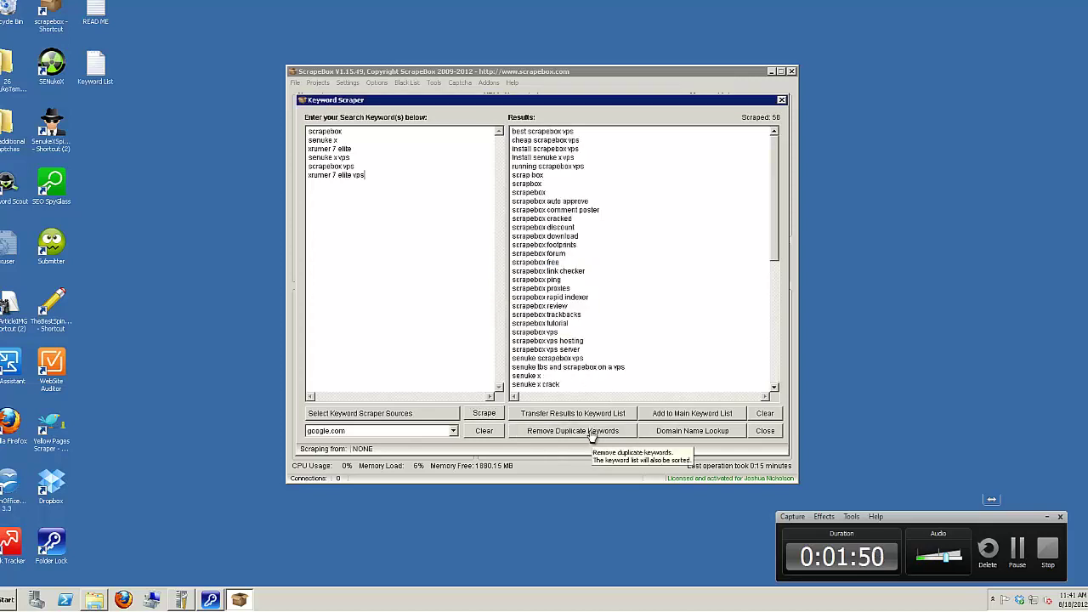
# Step: Run a second scrape with the results transferred as search keywords and the results list cleared, and remove the duplicates it returns
pyautogui.click(580, 416)
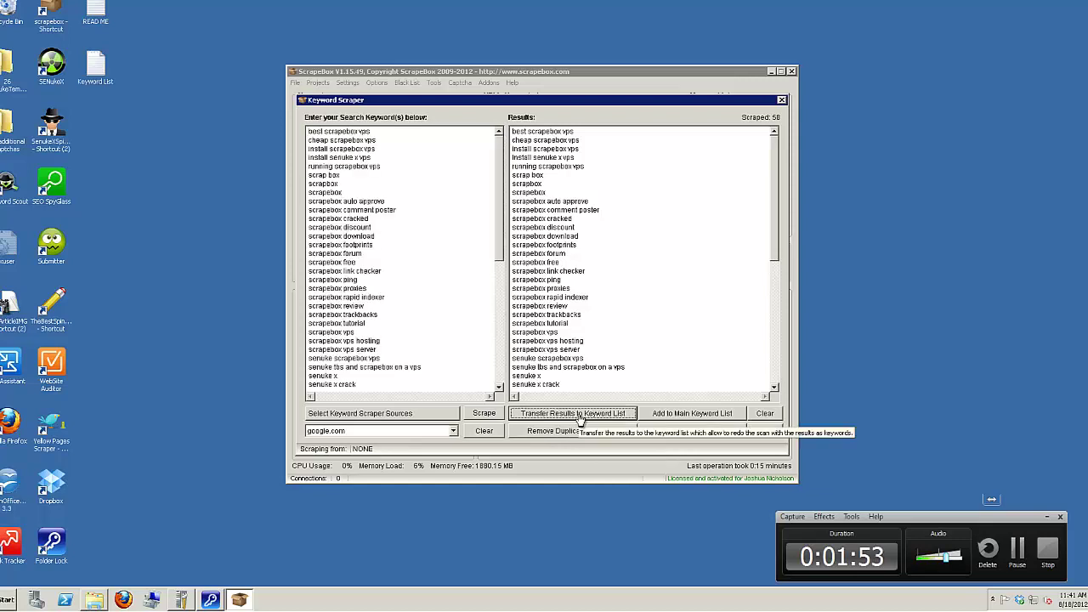
pyautogui.click(765, 415)
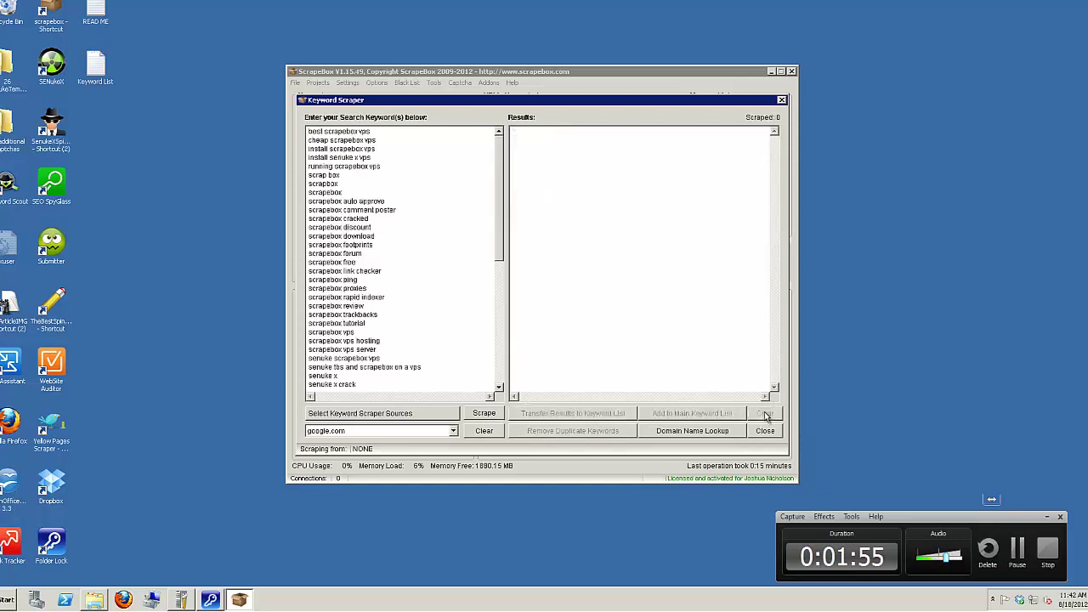
pyautogui.click(484, 414)
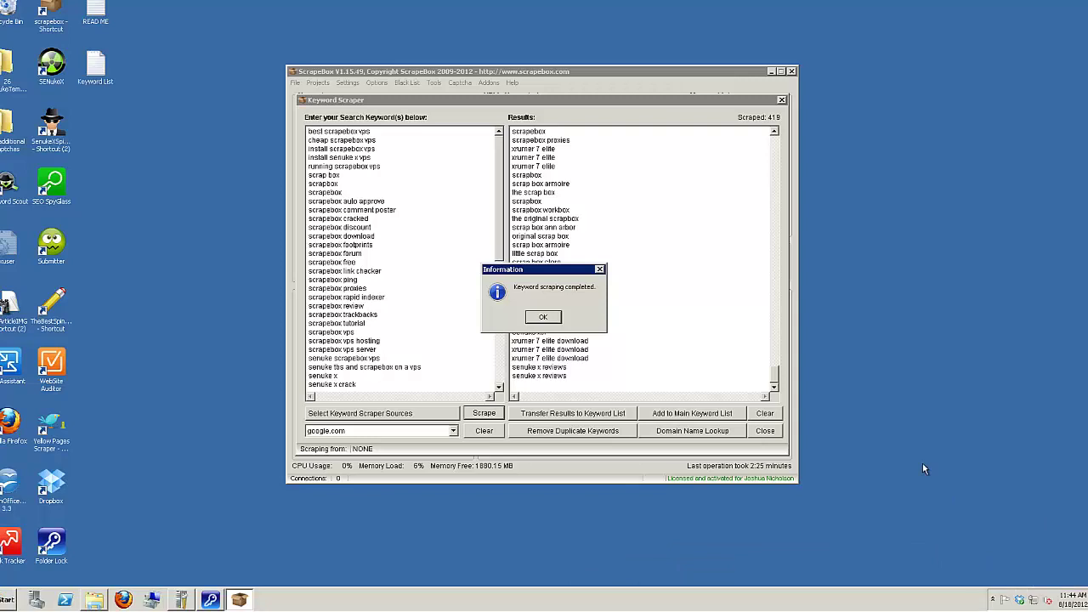
pyautogui.click(544, 317)
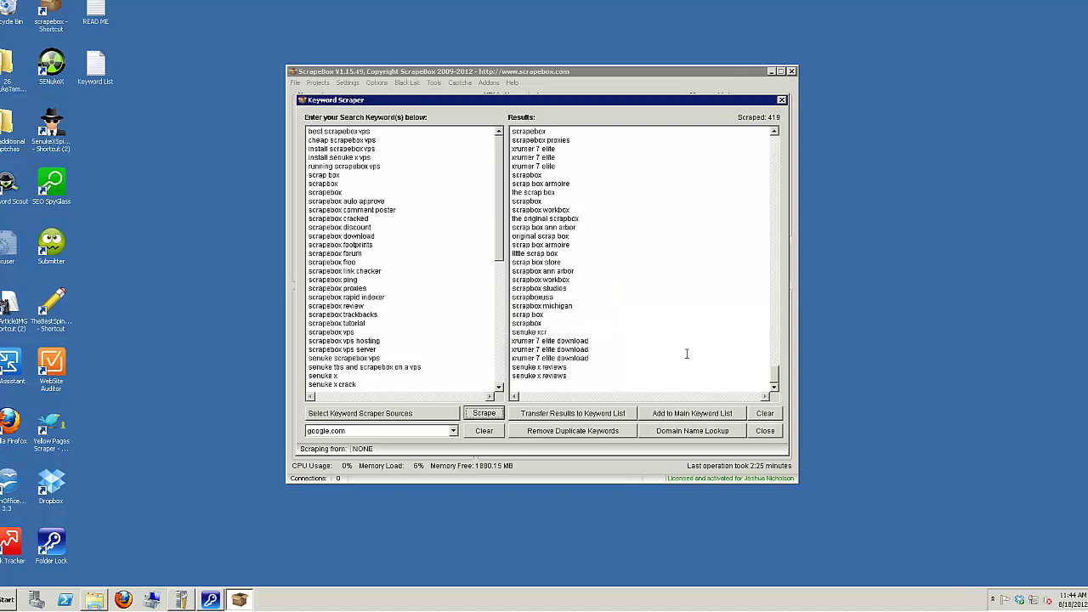
pyautogui.click(567, 431)
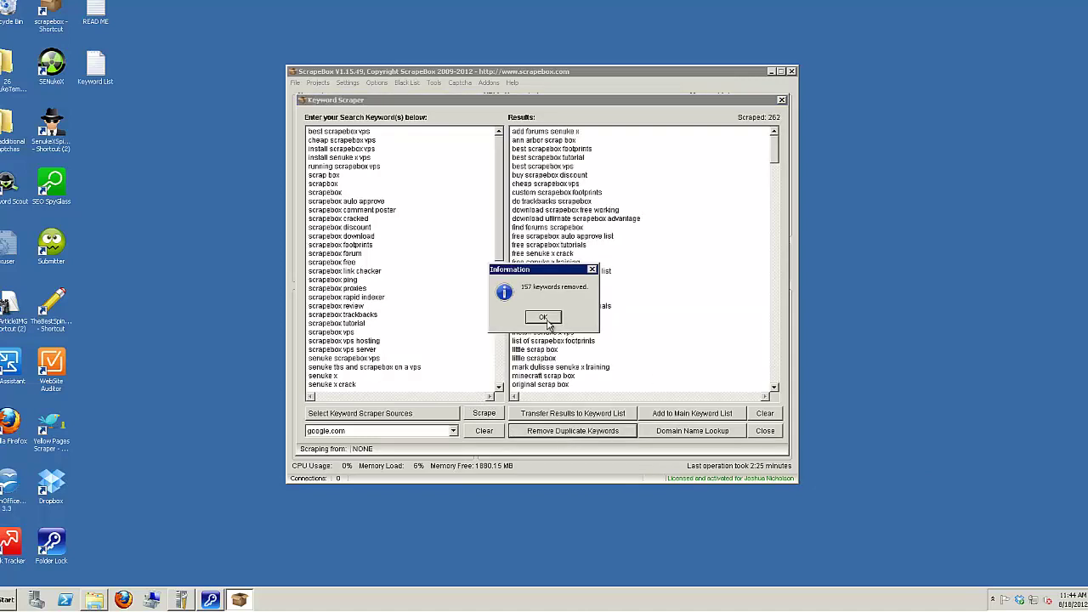
pyautogui.click(548, 321)
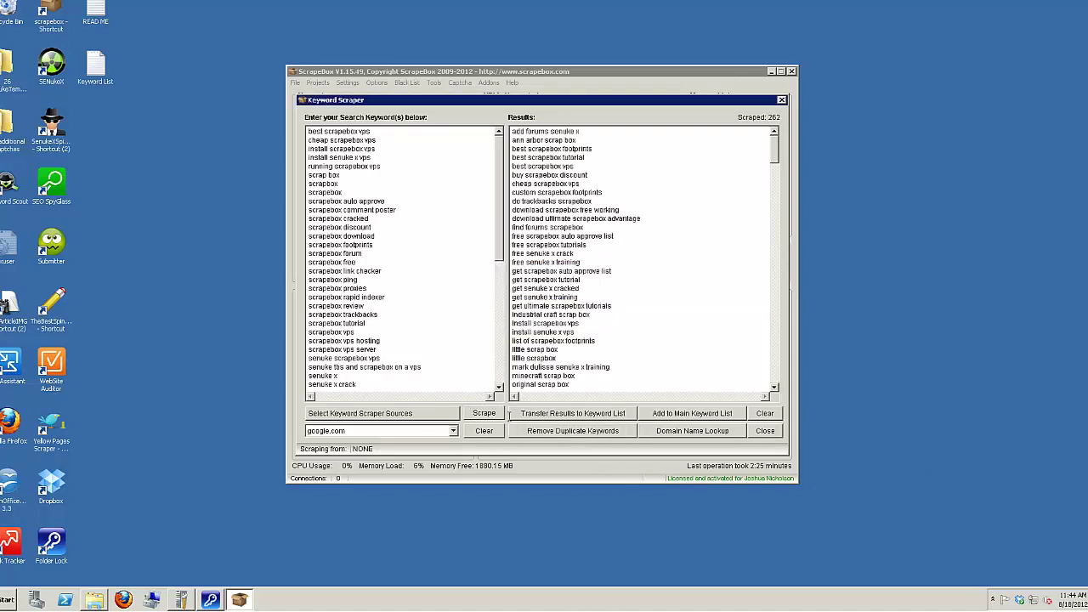
# Step: Transfer the second scrape's results to the search keywords, run a third scrape from a cleared results list, and remove its duplicates
pyautogui.click(557, 415)
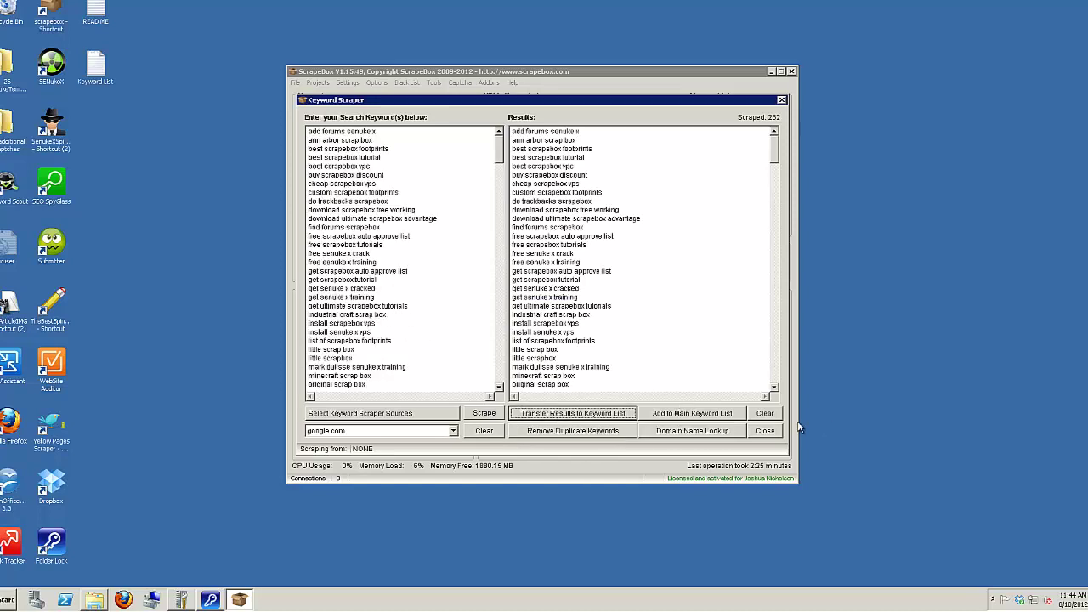
pyautogui.click(765, 413)
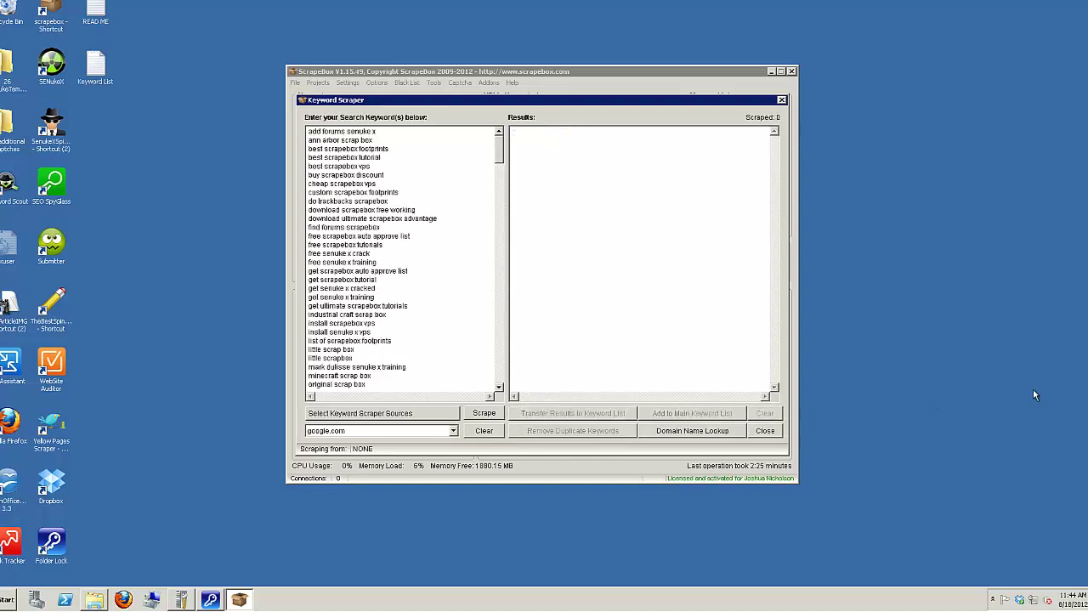
pyautogui.click(486, 415)
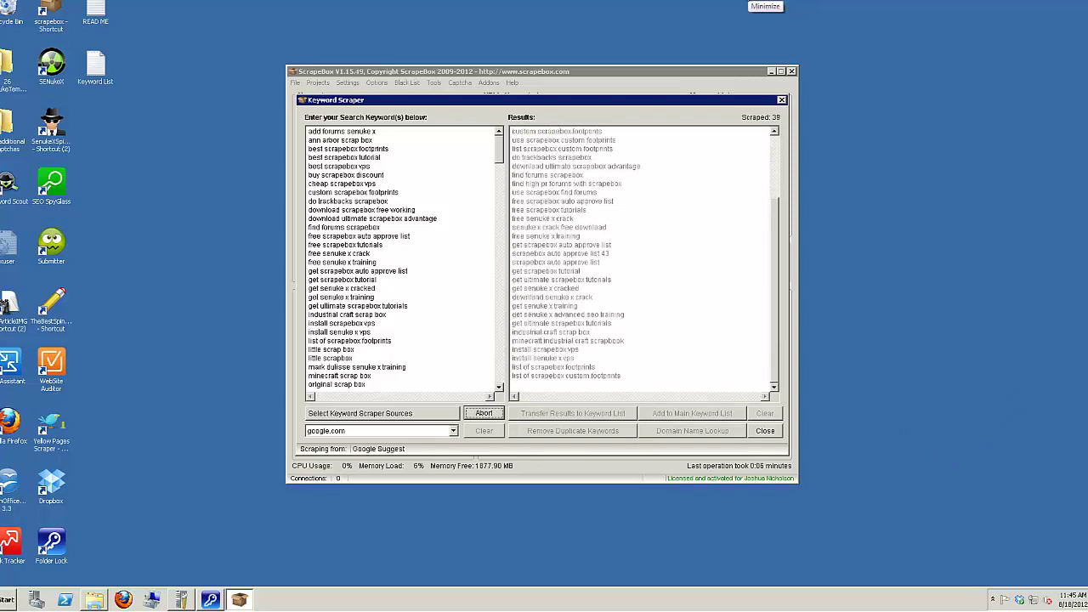
pyautogui.click(761, 5)
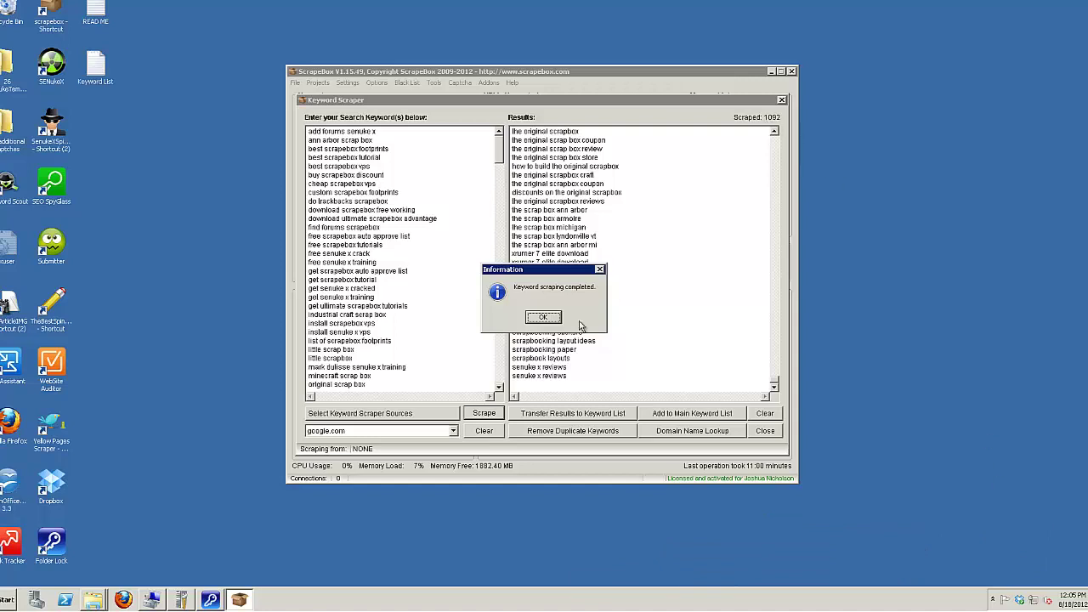
pyautogui.click(543, 320)
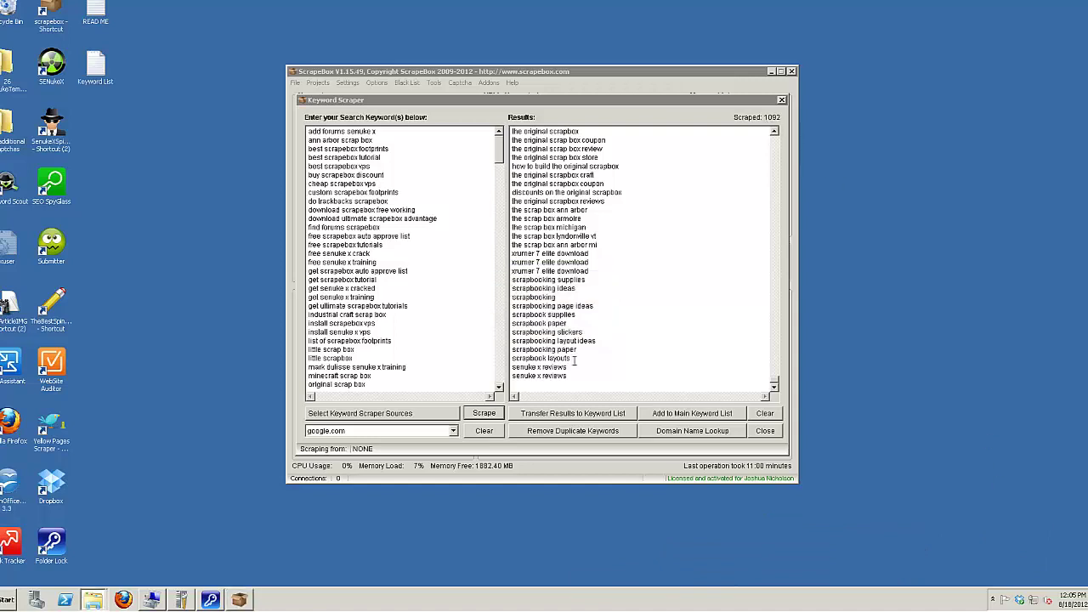
pyautogui.click(578, 432)
pyautogui.click(552, 322)
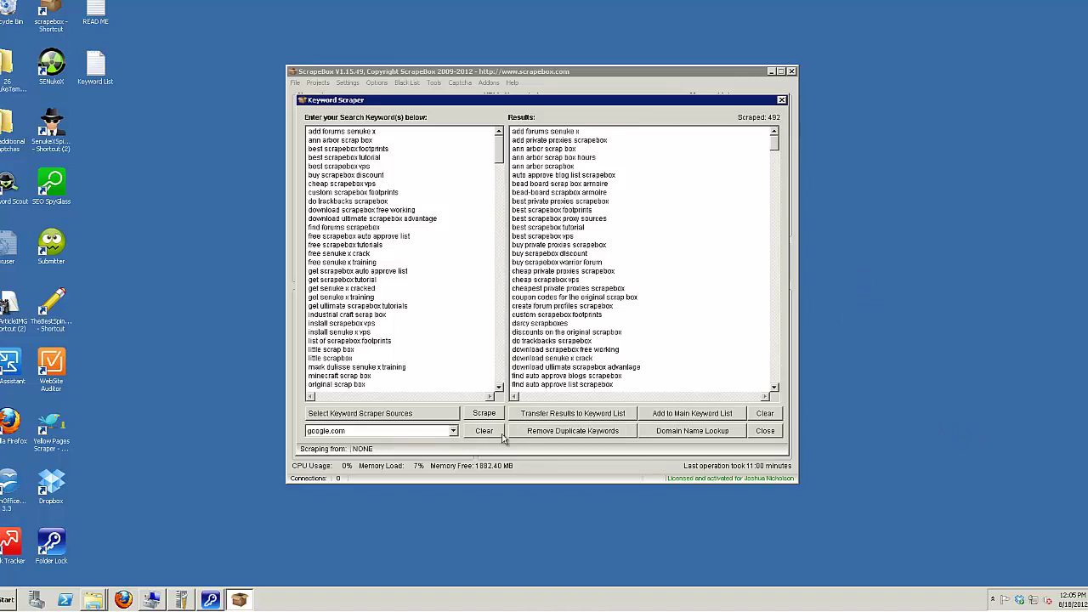
# Step: Use the third scrape's results as search keywords for a fourth scrape with old results cleared, and remove the duplicate keywords
pyautogui.click(550, 414)
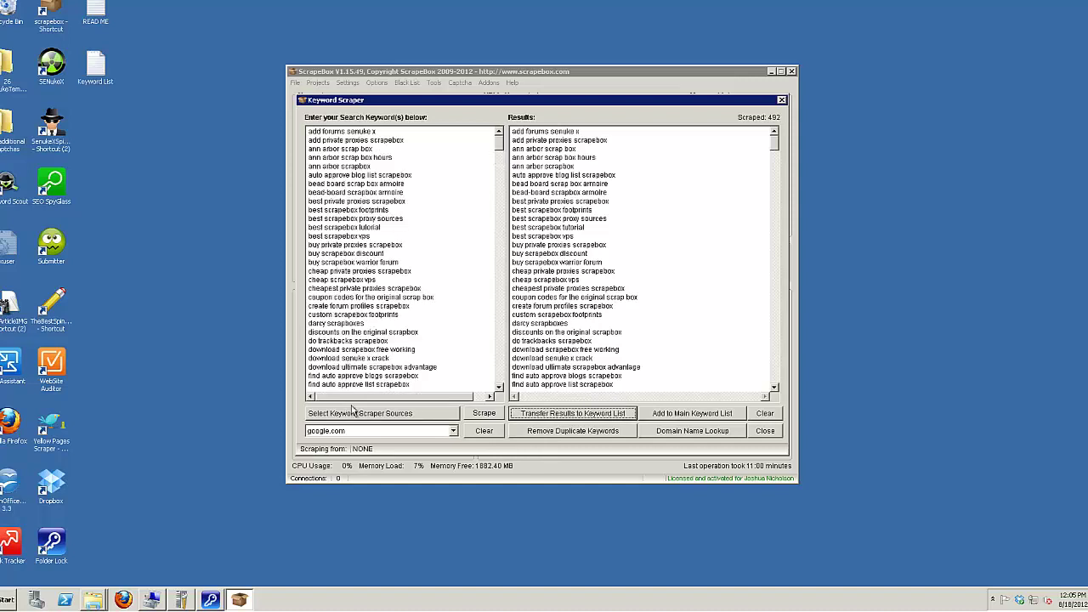
pyautogui.click(765, 413)
pyautogui.click(484, 413)
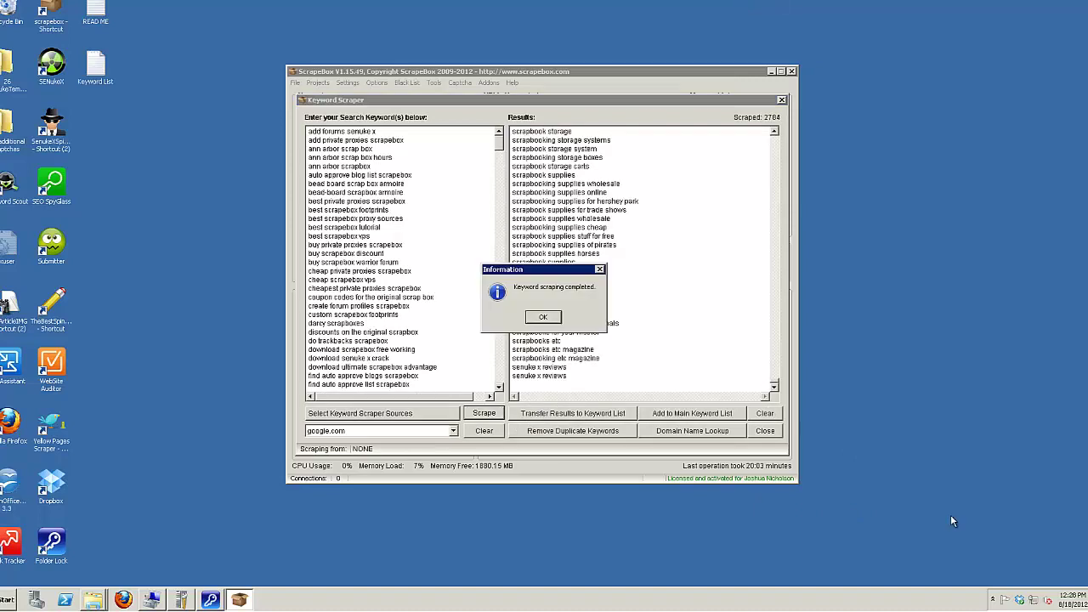
pyautogui.click(557, 319)
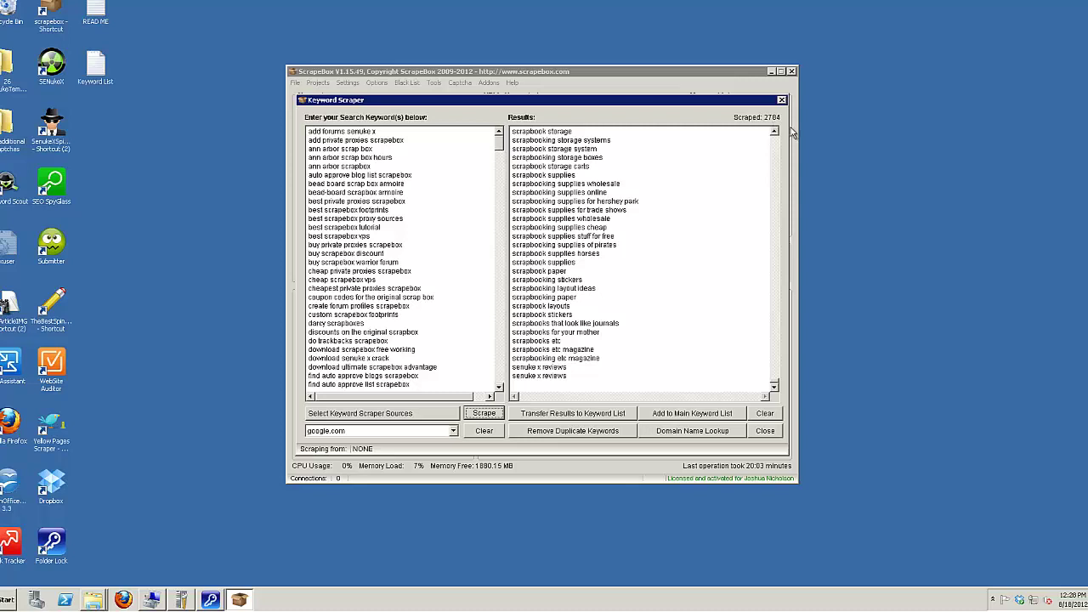
pyautogui.click(578, 436)
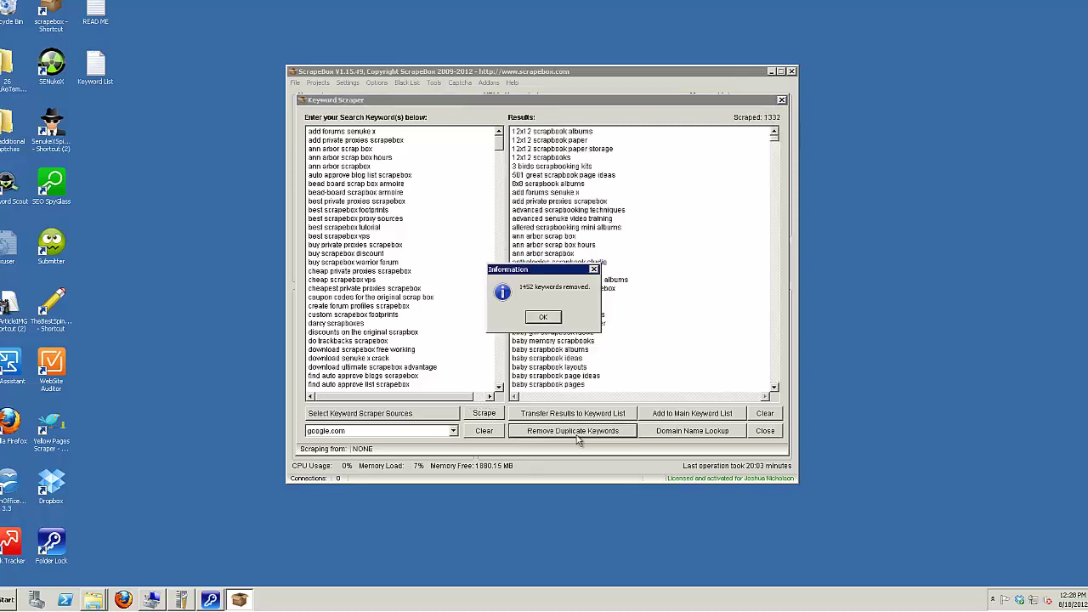
pyautogui.click(544, 318)
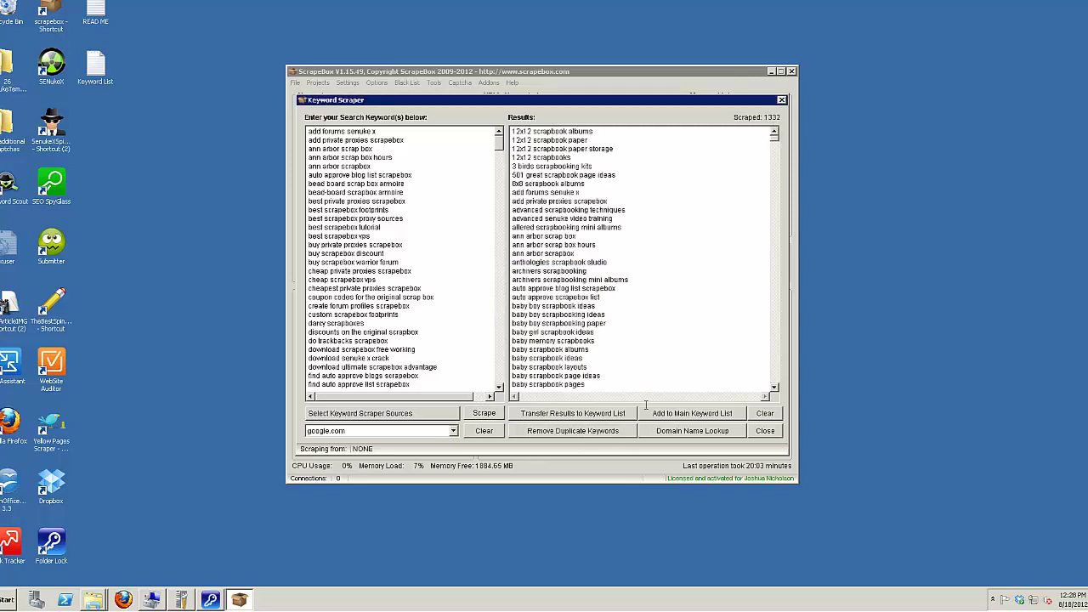
# Step: Clear the fourth scrape's results and scrape the current search keywords again
pyautogui.click(765, 414)
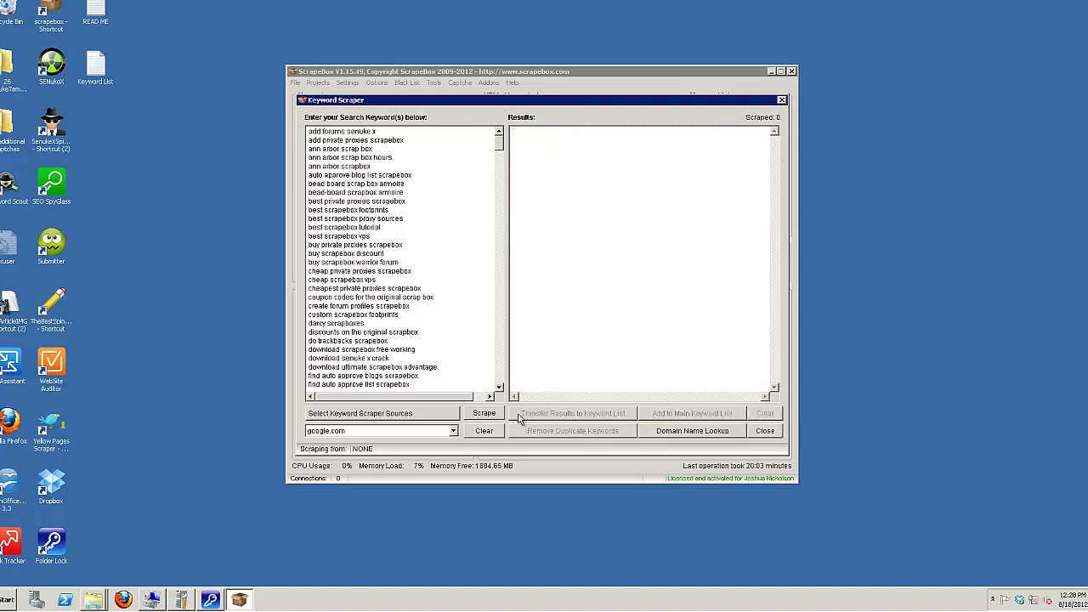
pyautogui.click(484, 413)
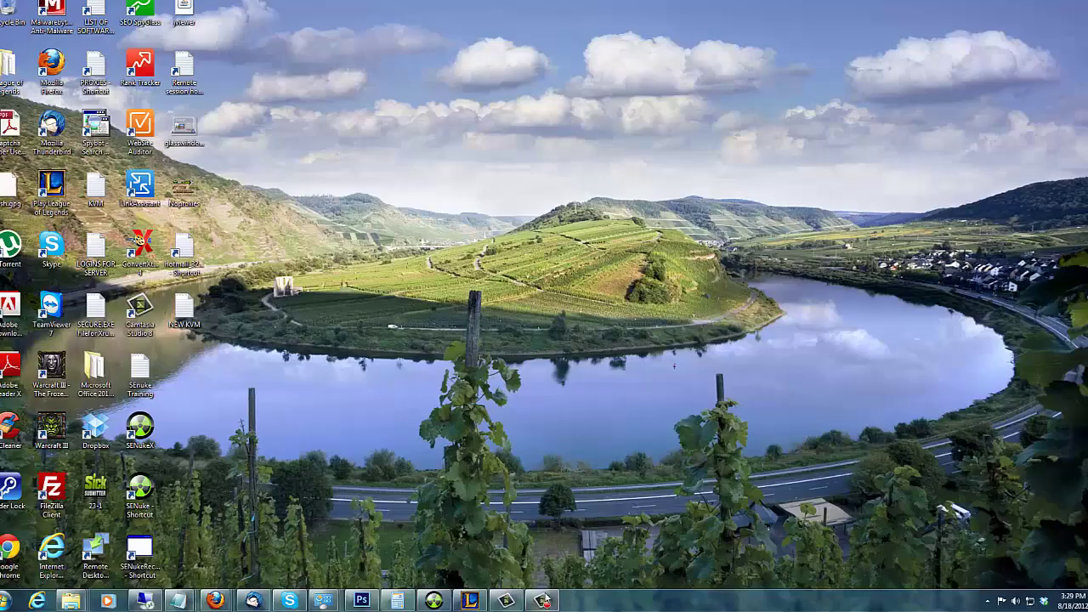
pyautogui.click(542, 601)
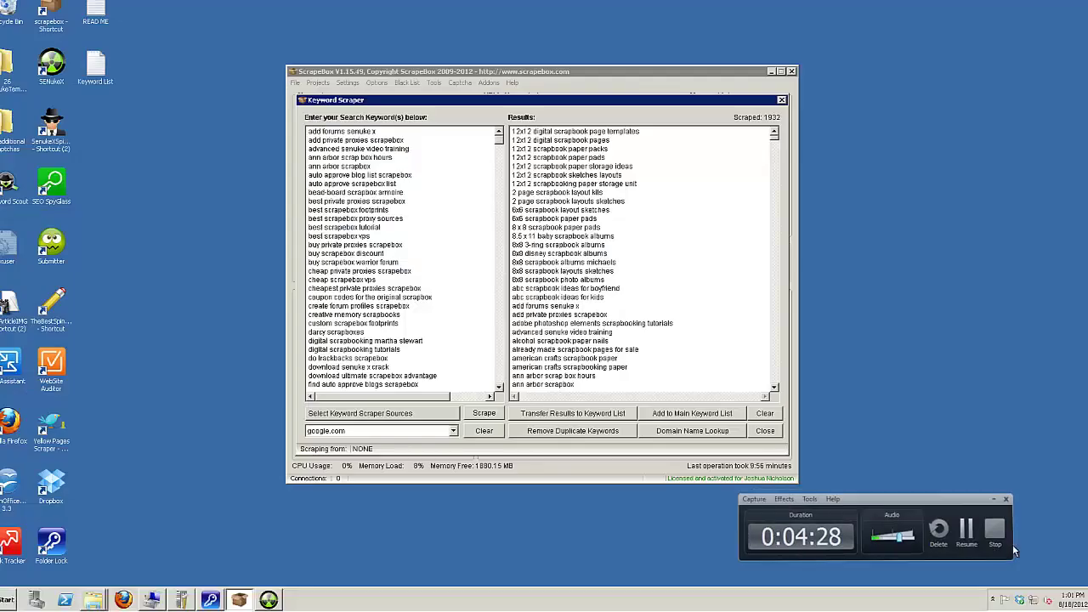
pyautogui.click(1014, 551)
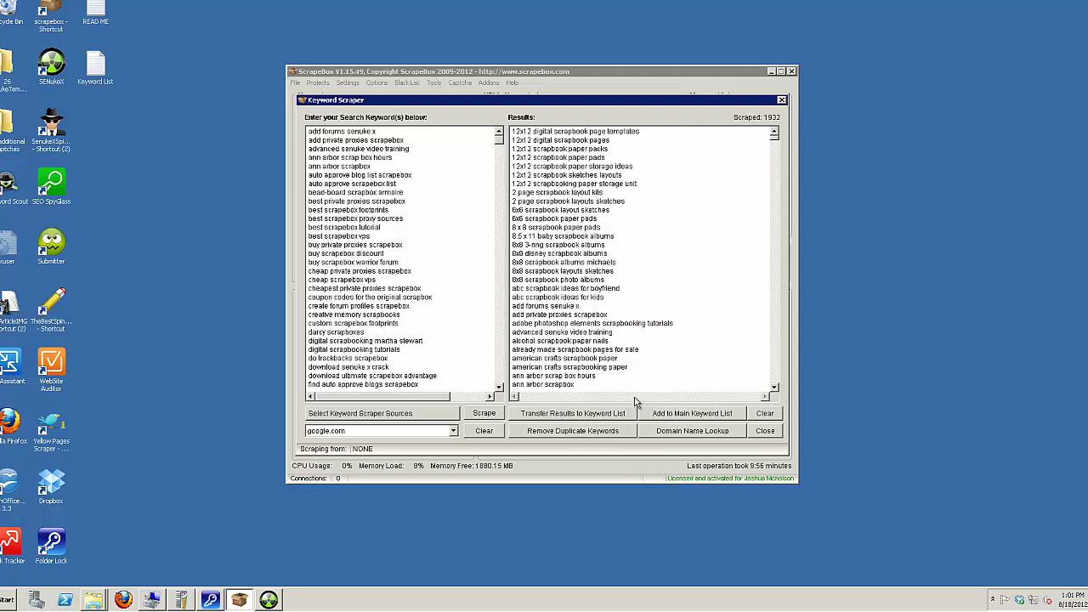
# Step: Add the scraped results to the main keyword list, and save that list as a text file named "video list"
pyautogui.click(672, 418)
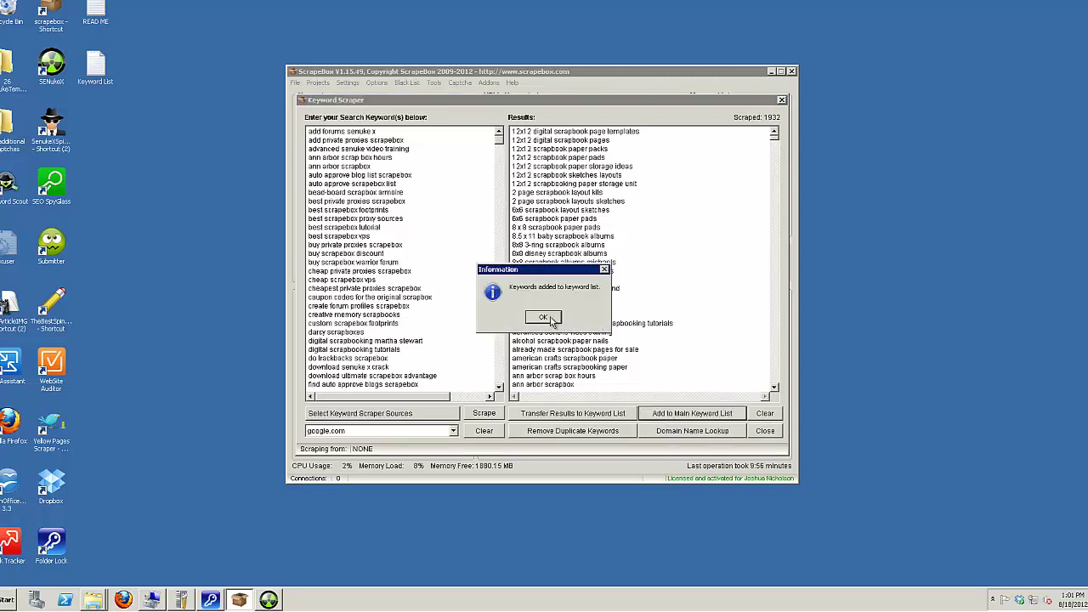
pyautogui.click(553, 320)
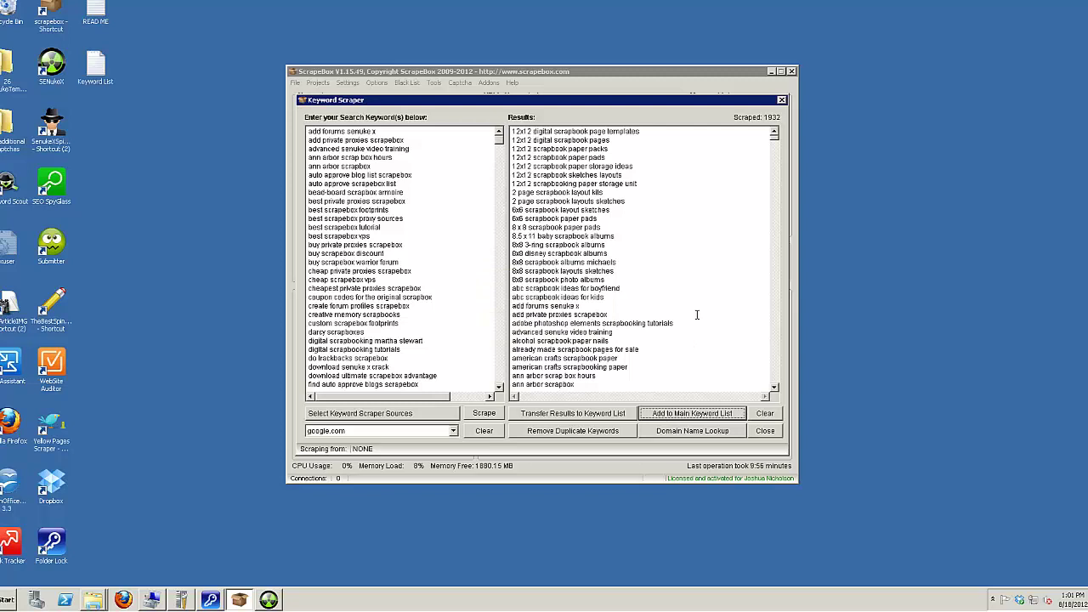
pyautogui.click(765, 431)
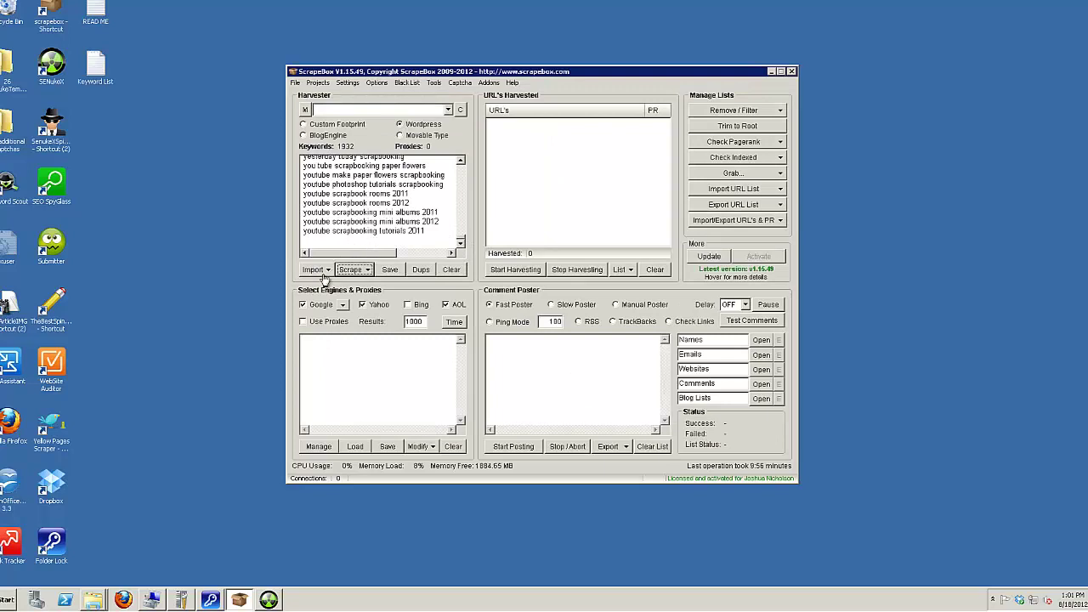
pyautogui.click(391, 270)
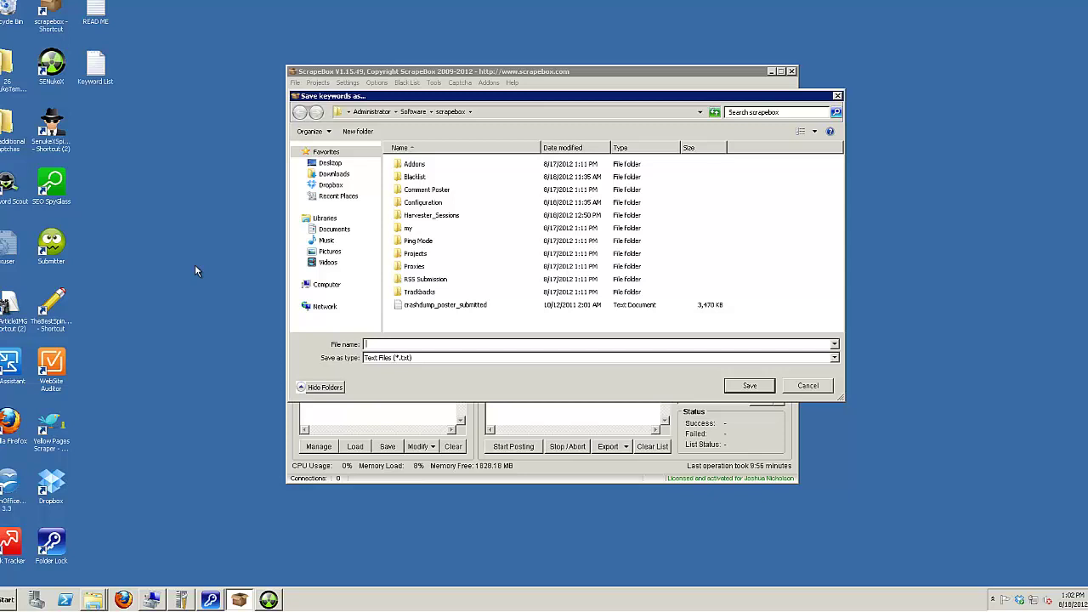
pyautogui.write('video list')
pyautogui.press('Return')
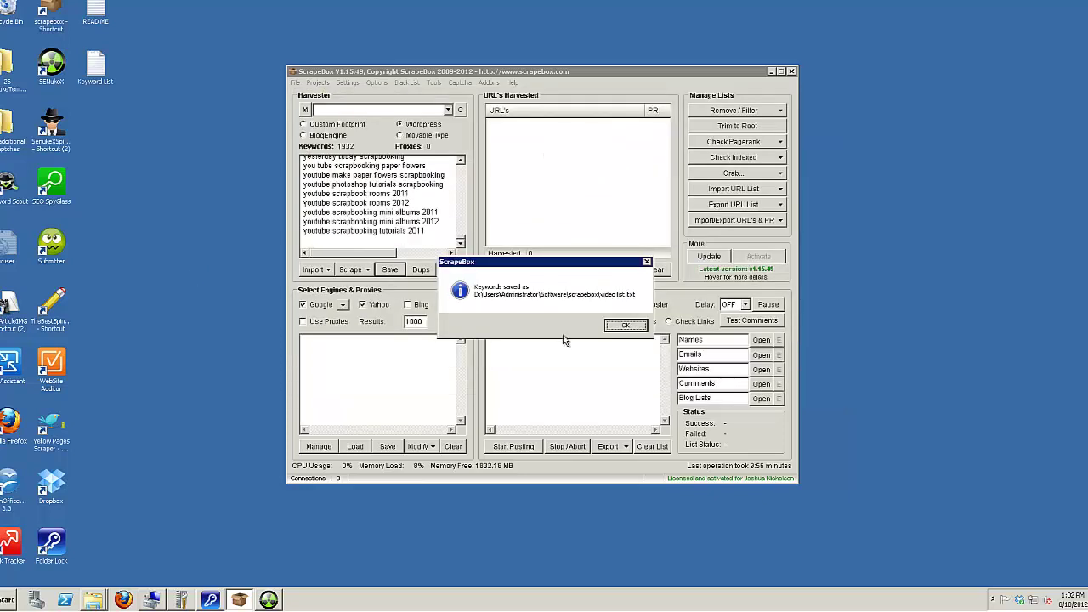
pyautogui.click(628, 326)
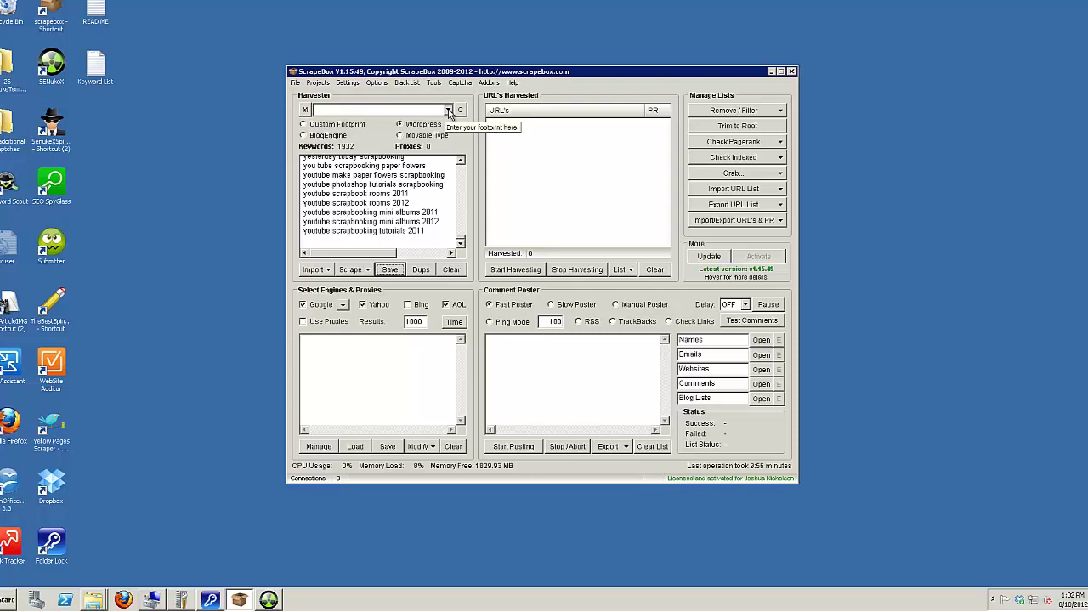
pyautogui.click(448, 110)
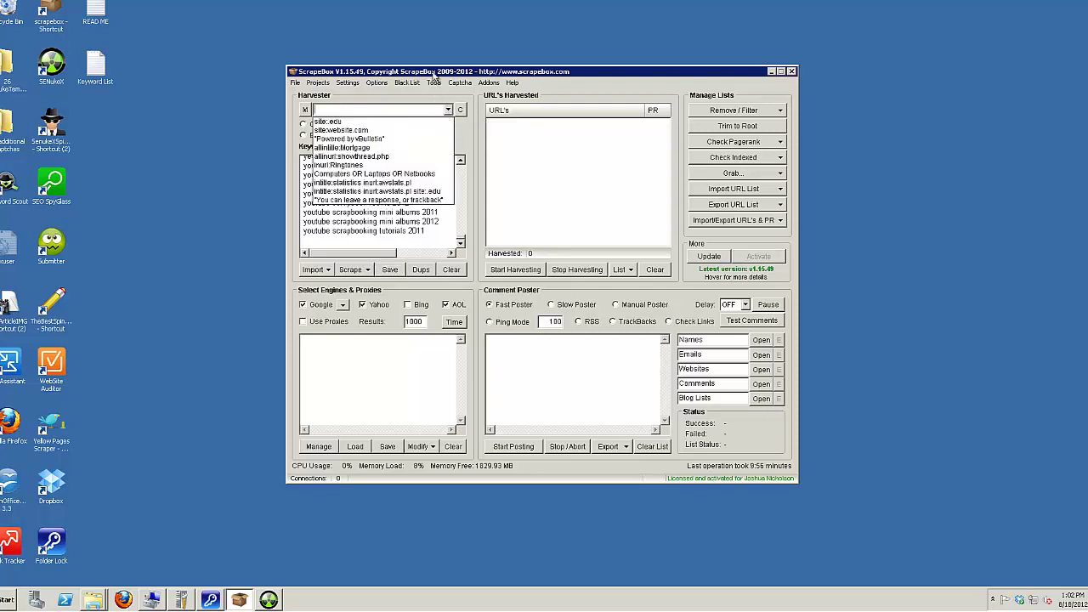
pyautogui.click(438, 75)
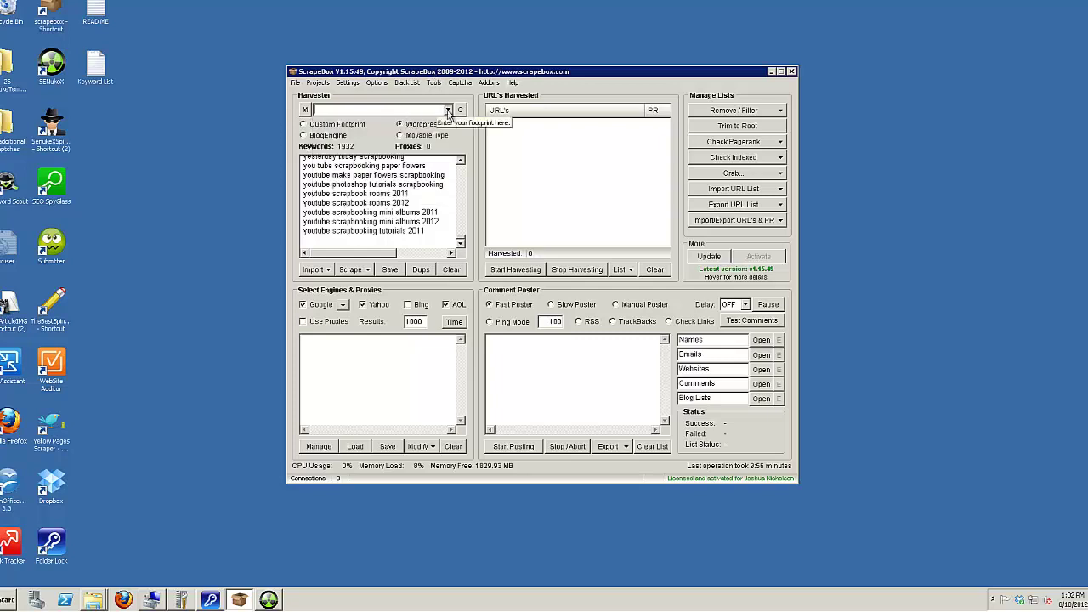
pyautogui.click(448, 110)
pyautogui.click(468, 75)
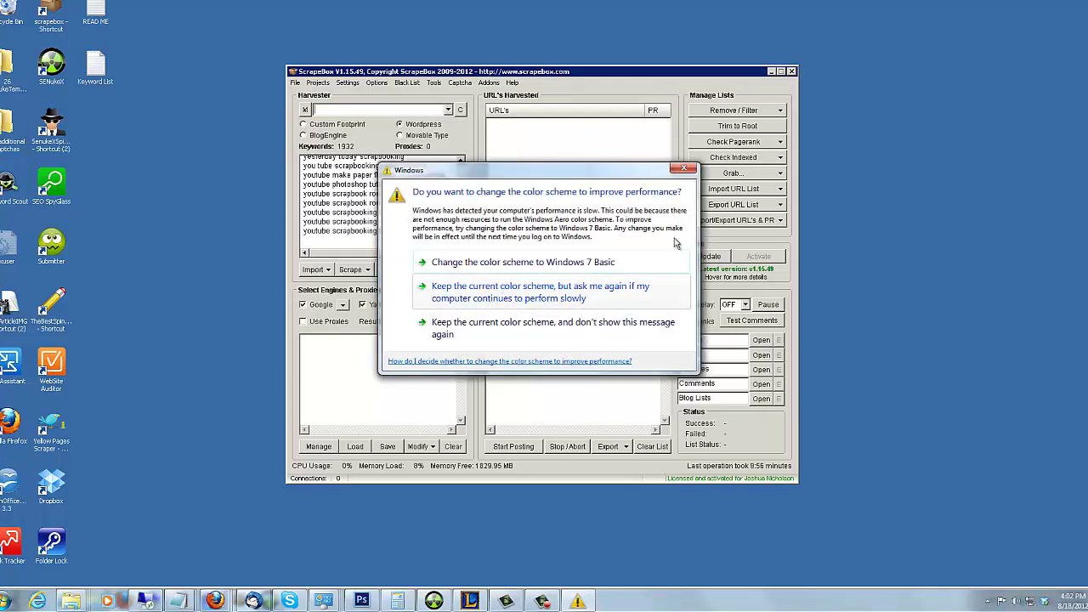
# Step: Change the Windows color scheme to Windows 7 Basic
pyautogui.click(523, 262)
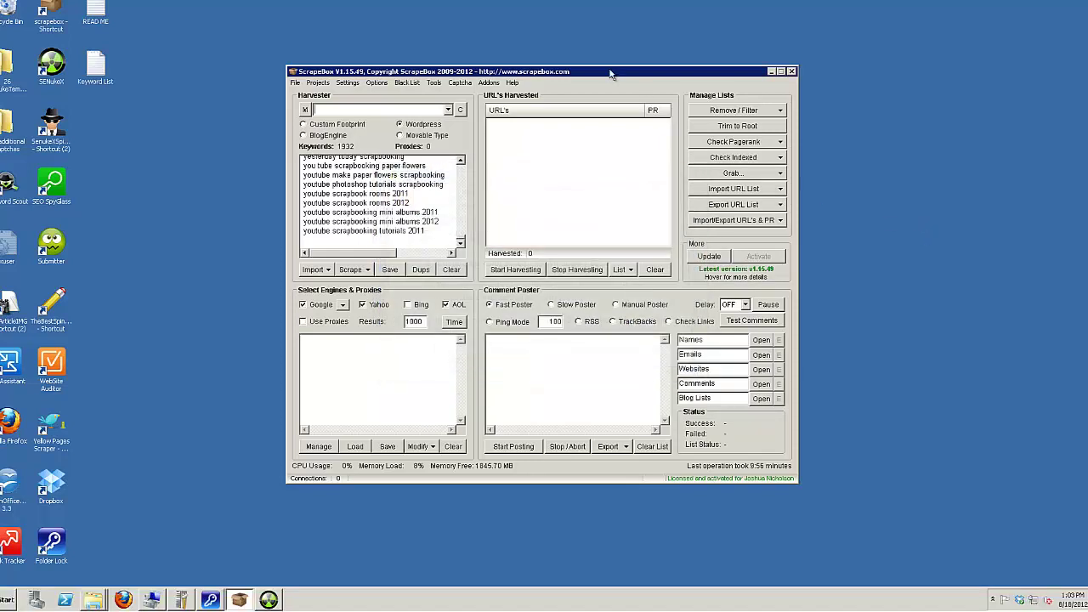
# Step: Harvest Wordpress blog URLs for the keyword list without using proxies
pyautogui.moveTo(610, 74); pyautogui.dragTo(602, 65)
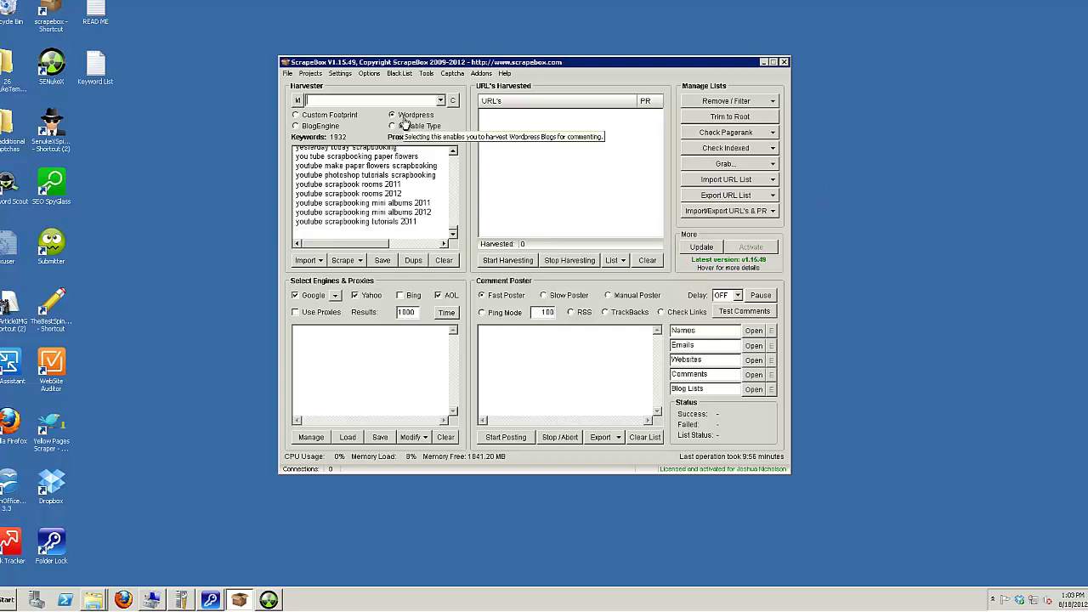
pyautogui.click(504, 263)
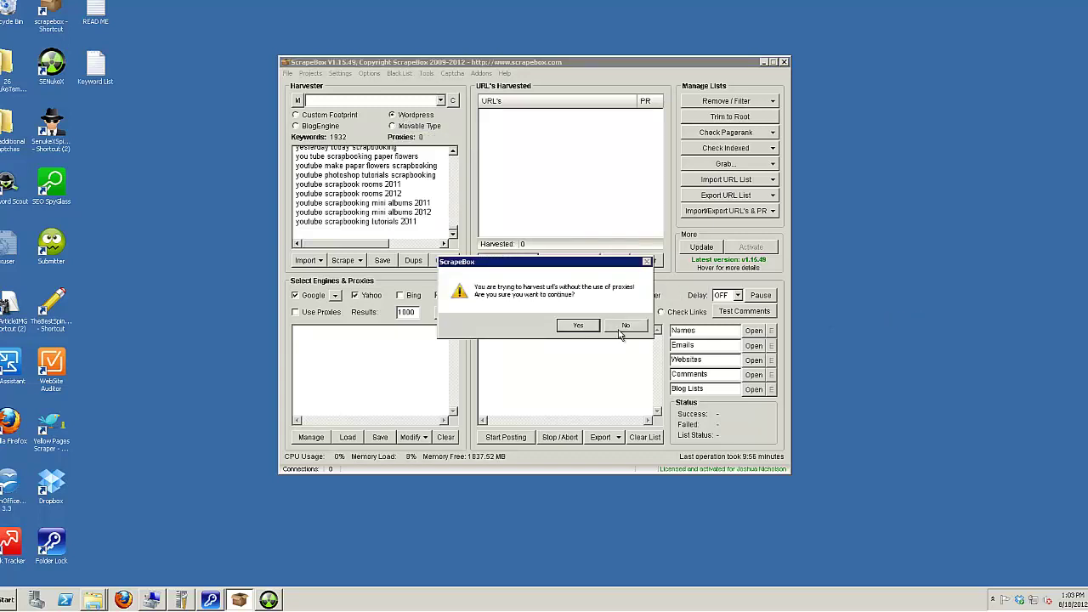
pyautogui.click(579, 329)
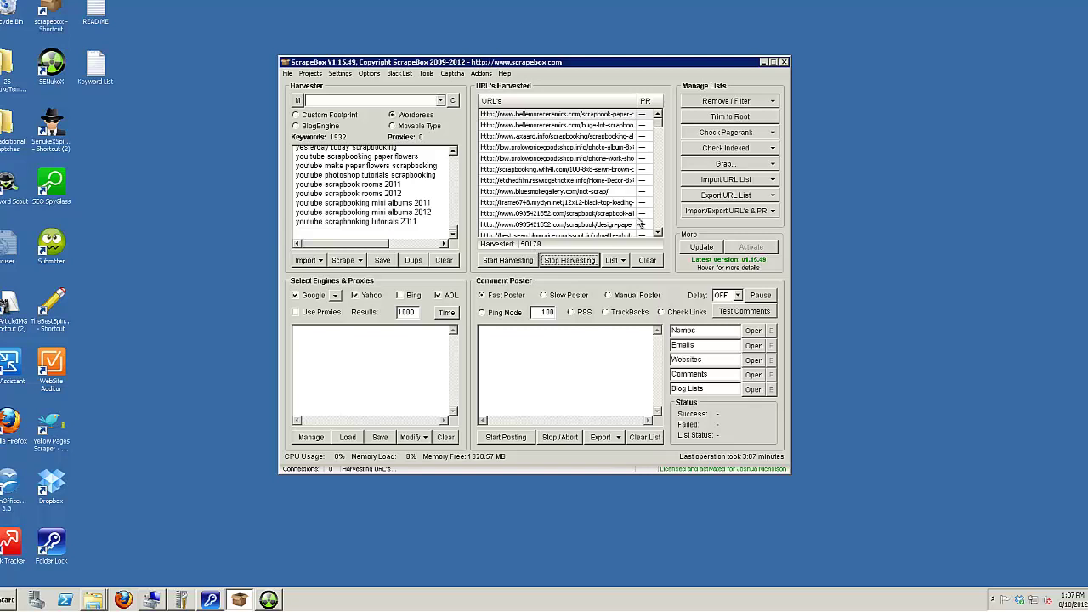
# Step: Remove all duplicate domains from the harvested URLs
pyautogui.click(752, 102)
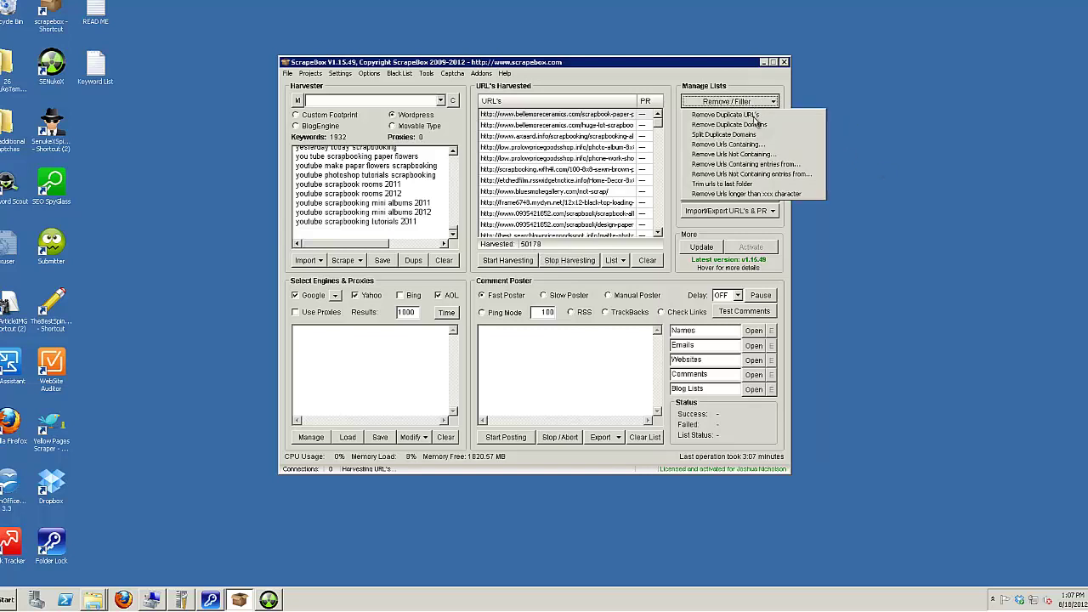
pyautogui.click(752, 131)
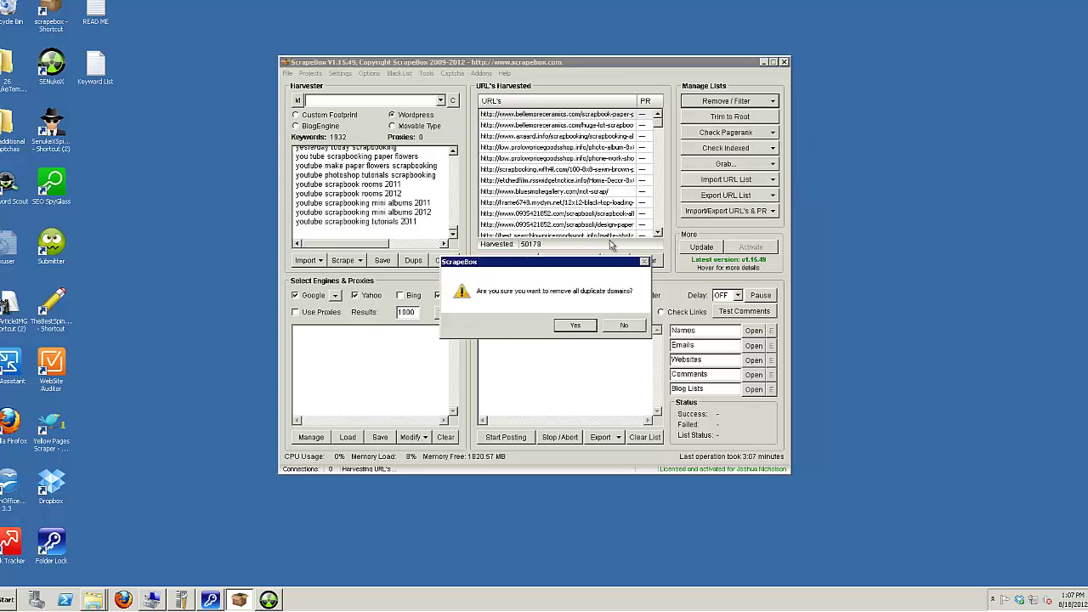
pyautogui.click(571, 325)
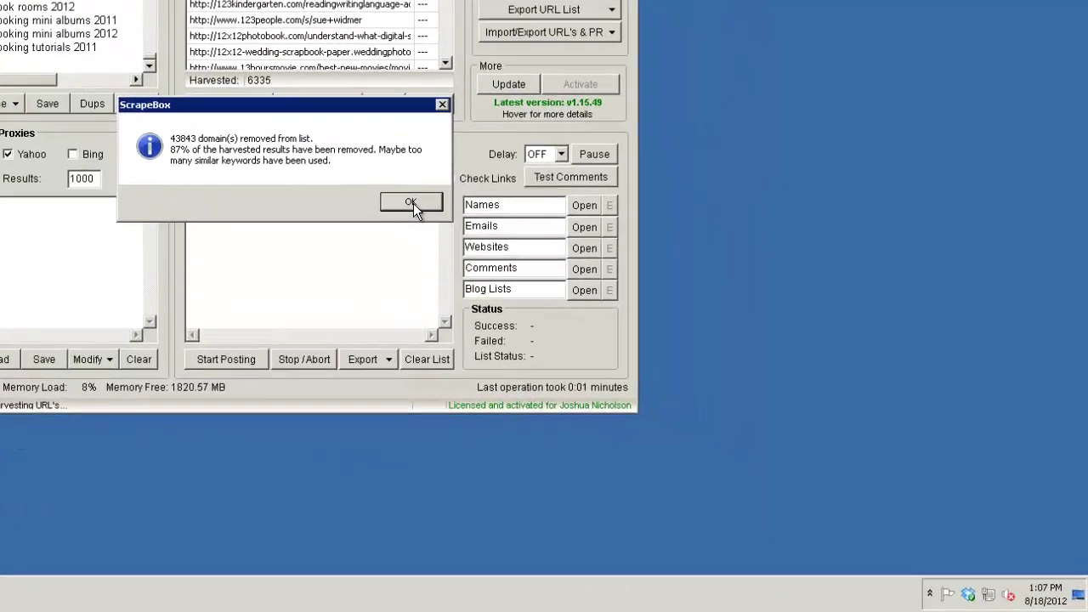
pyautogui.click(634, 329)
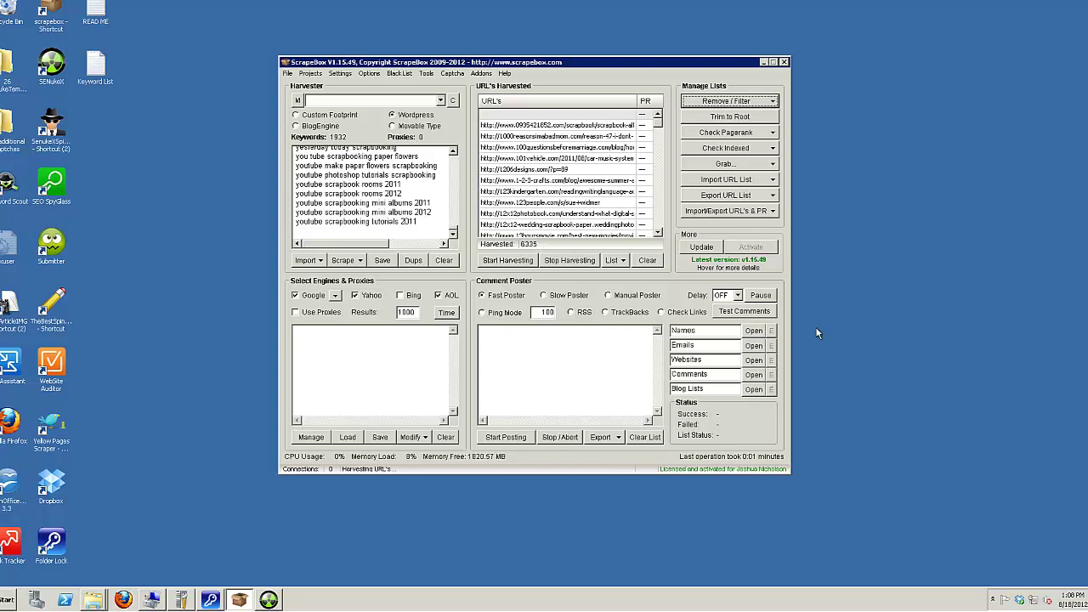
# Step: Load the Names, Emails, Websites and Comments files from the Comment Poster folder into the matching comment poster fields
pyautogui.click(754, 332)
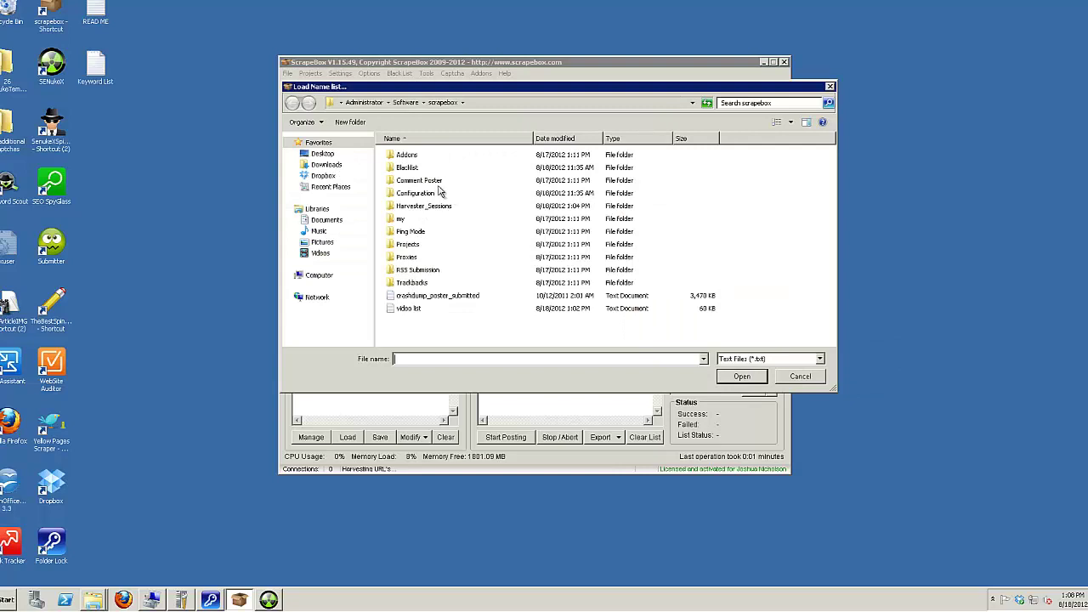
pyautogui.doubleClick(430, 181)
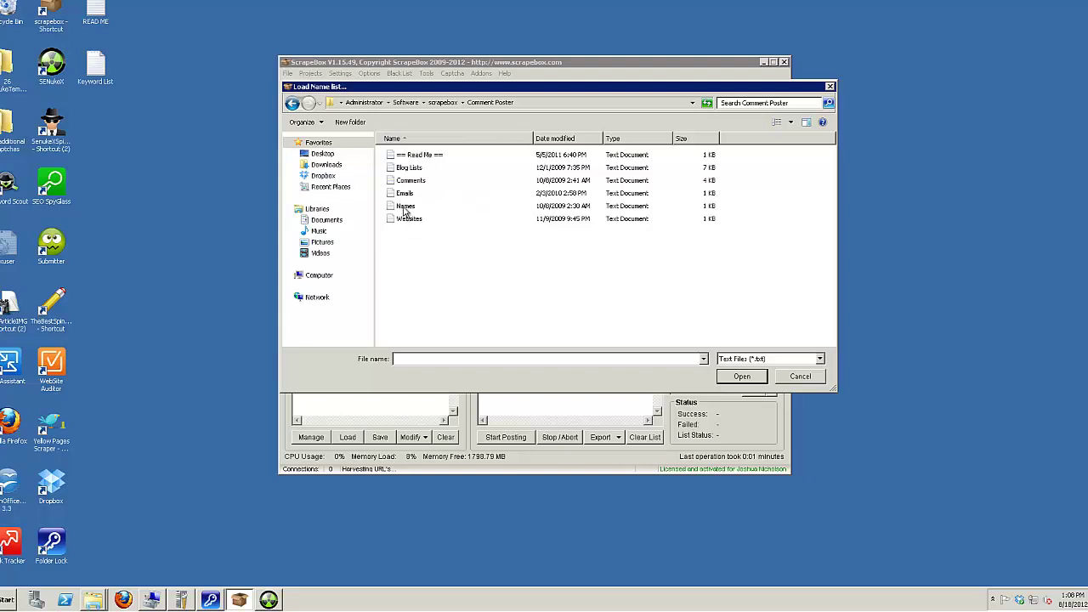
pyautogui.doubleClick(405, 207)
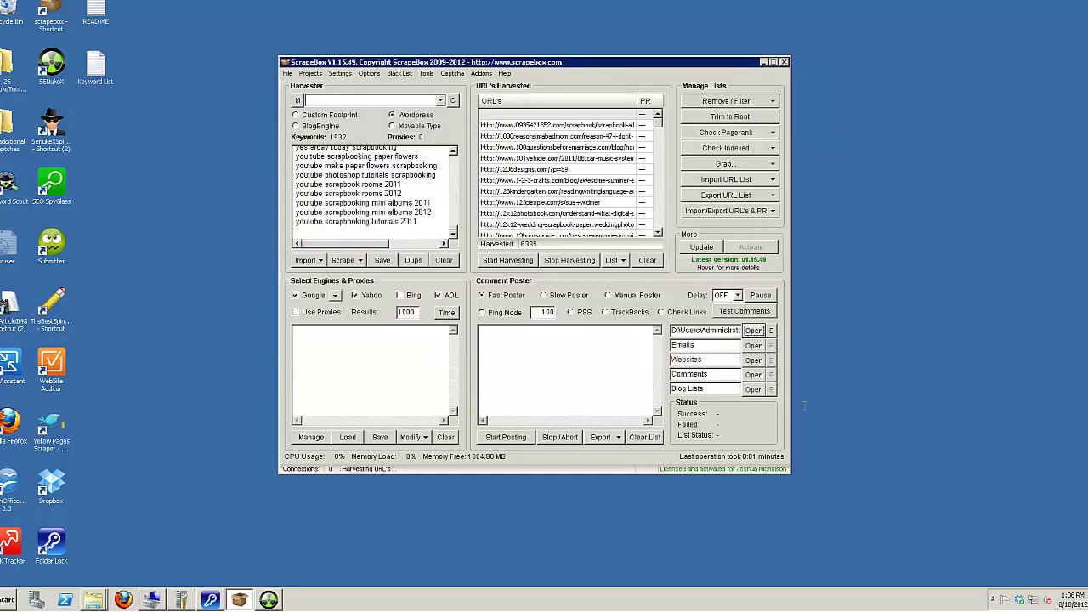
pyautogui.click(754, 345)
pyautogui.doubleClick(405, 193)
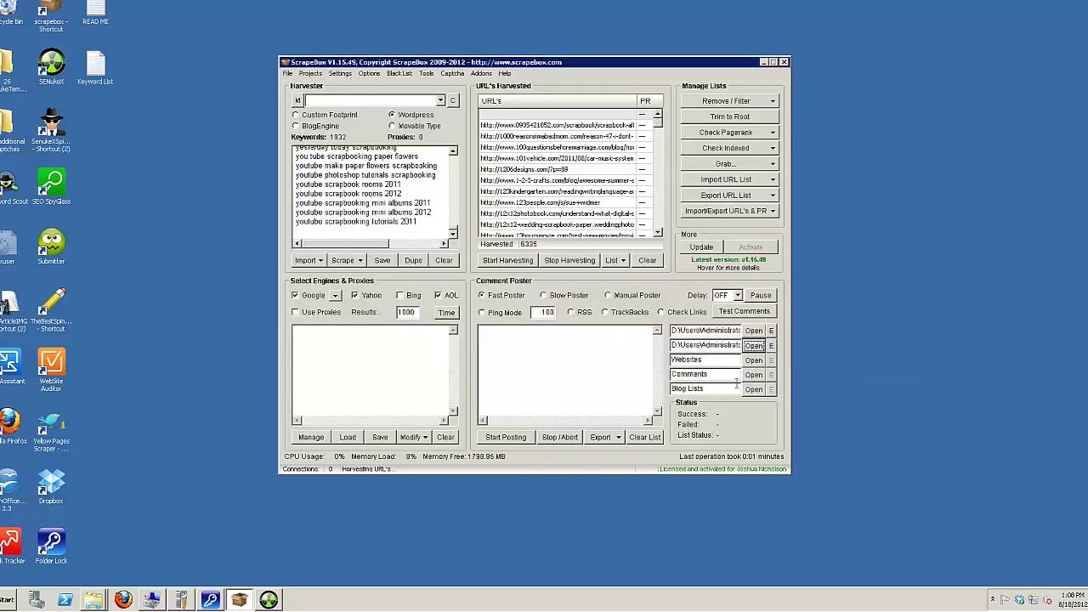
pyautogui.click(753, 360)
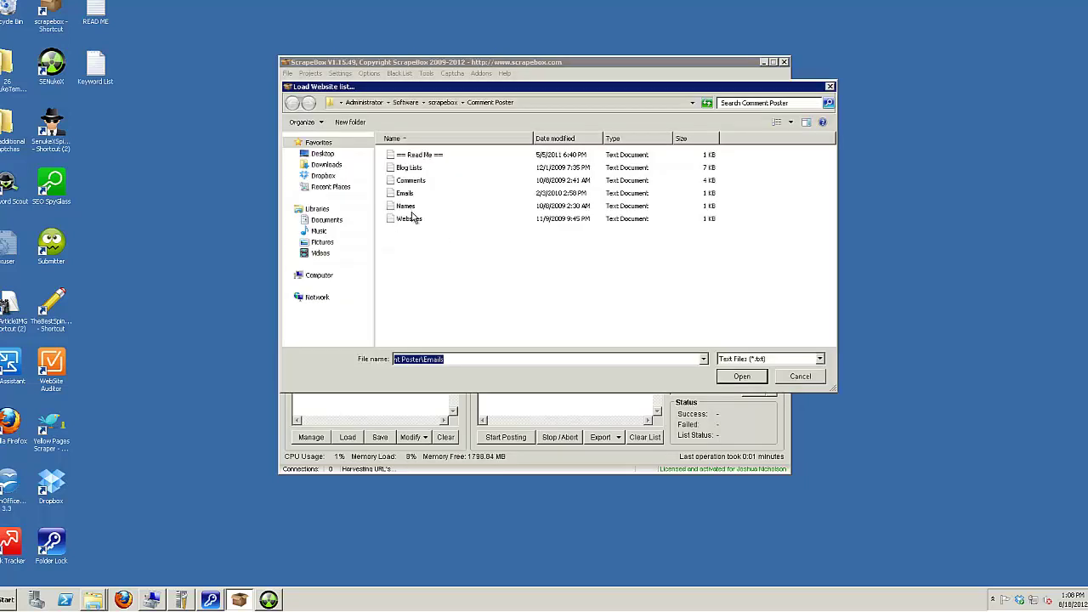
pyautogui.doubleClick(404, 221)
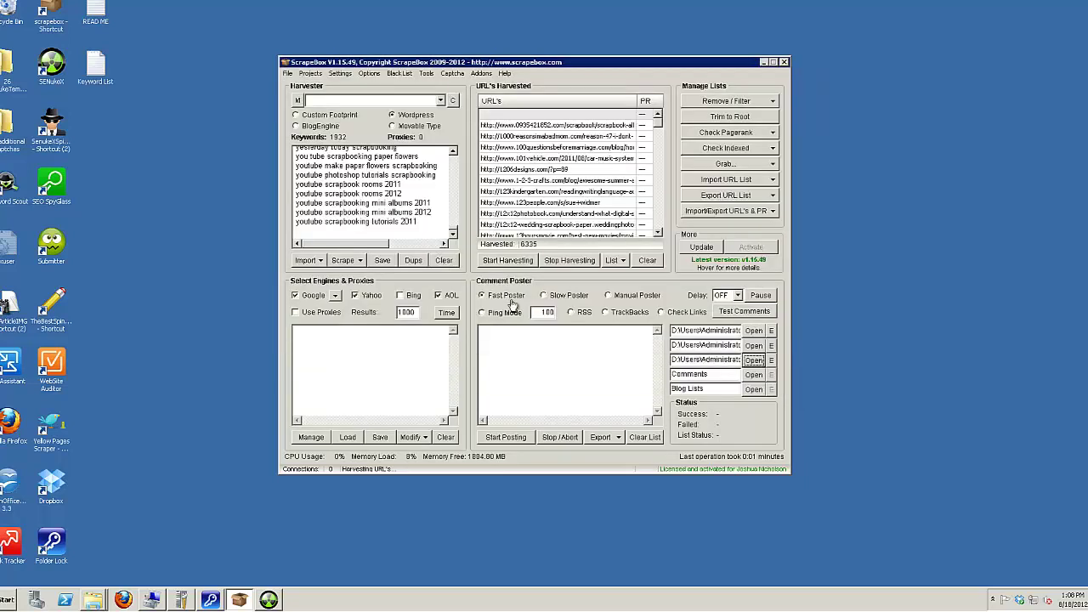
pyautogui.click(754, 374)
pyautogui.doubleClick(411, 180)
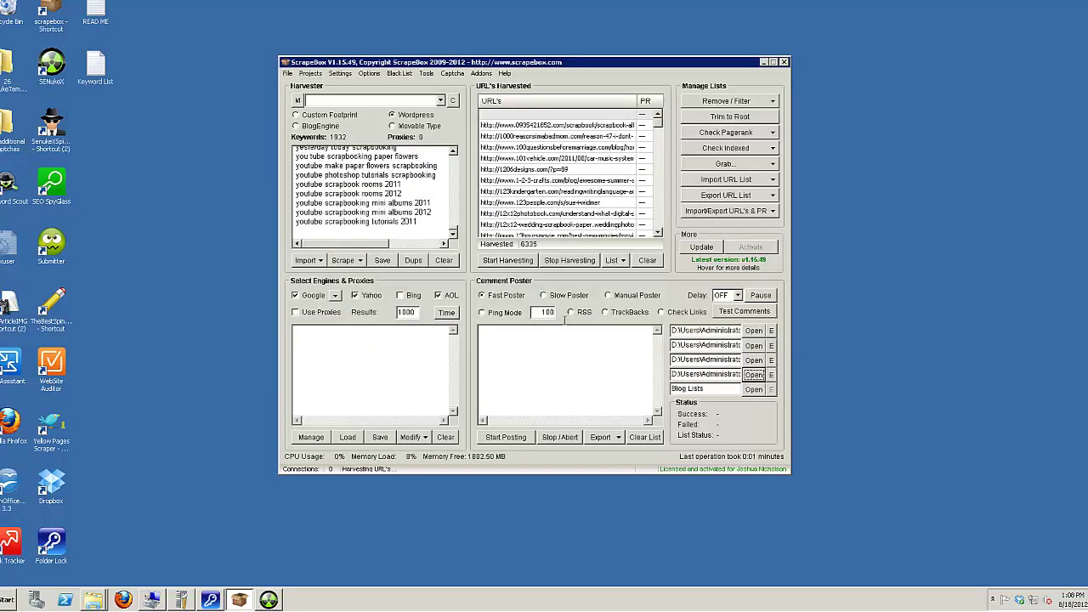
# Step: Transfer the harvested URLs to the blogs list for the commenter
pyautogui.click(617, 261)
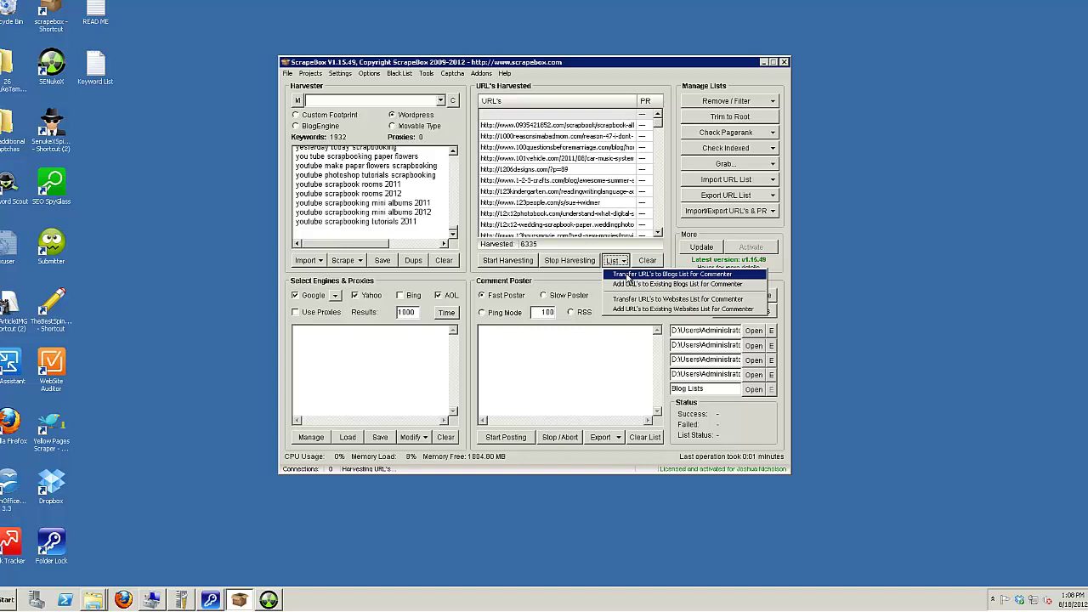
pyautogui.click(628, 276)
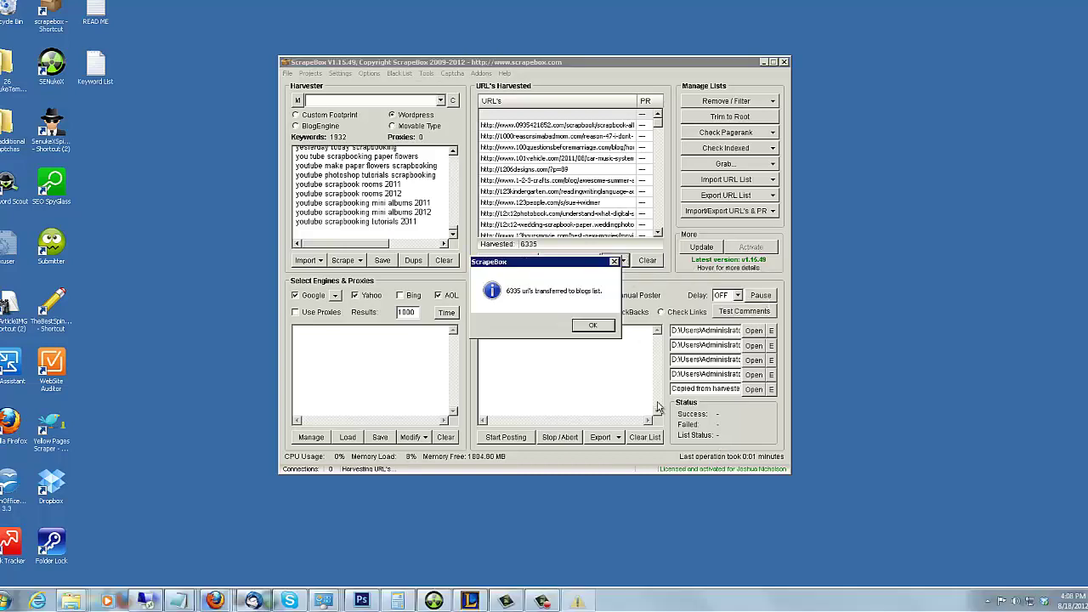
pyautogui.click(612, 262)
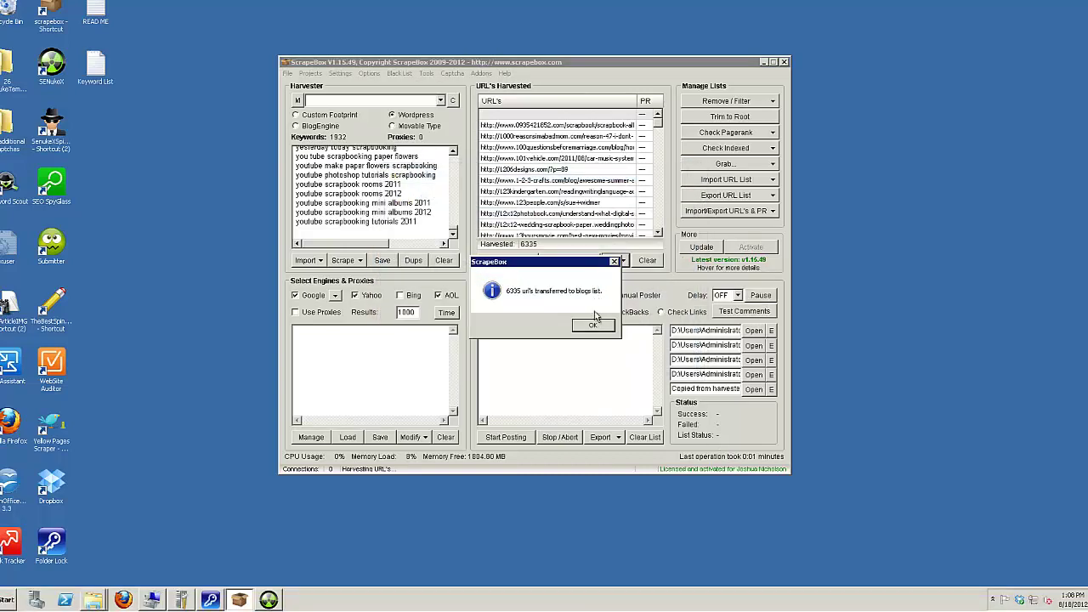
pyautogui.press('Return')
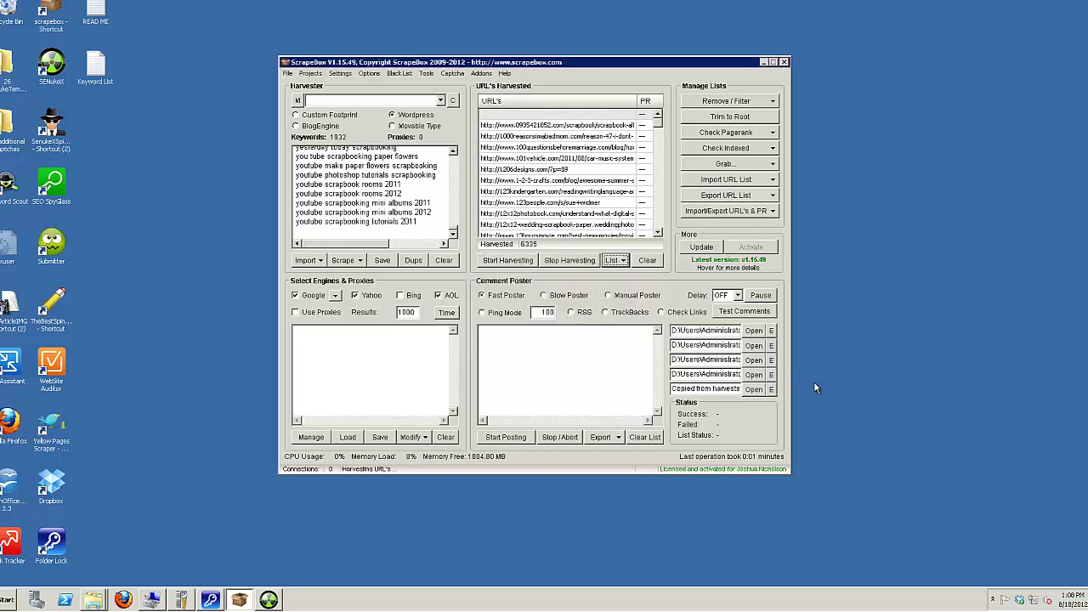
# Step: Generate 100 names with first and last names for both genders and save them over the existing Names file
pyautogui.click(772, 331)
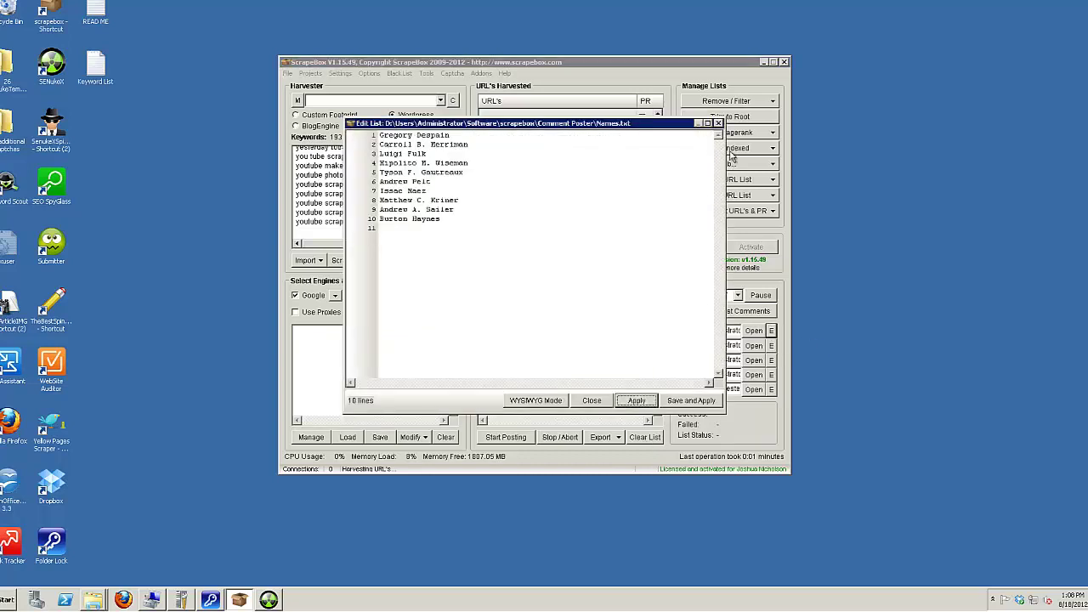
pyautogui.click(719, 124)
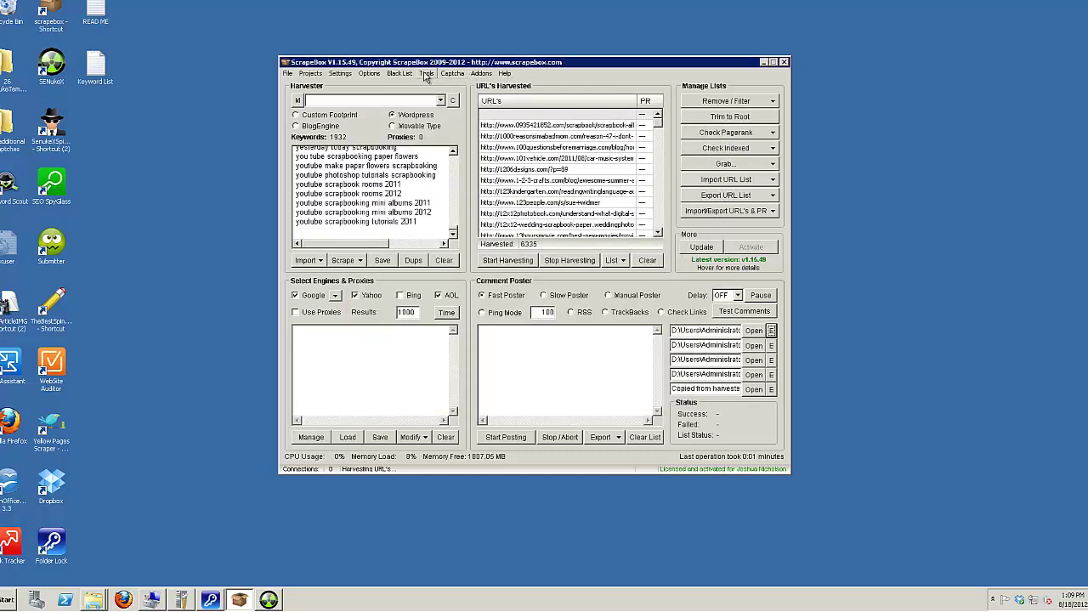
pyautogui.click(426, 73)
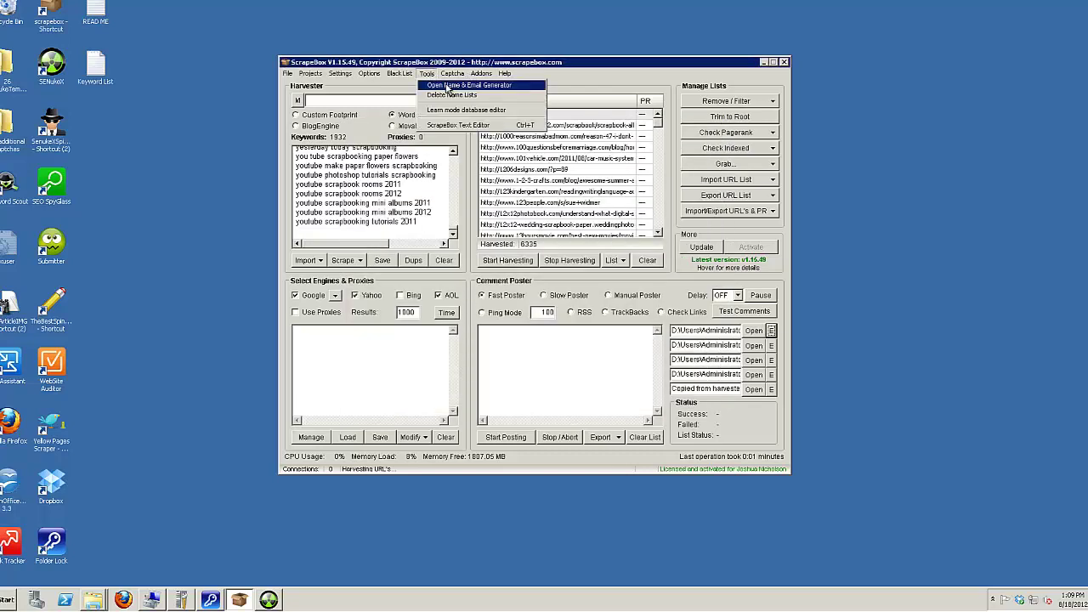
pyautogui.click(447, 87)
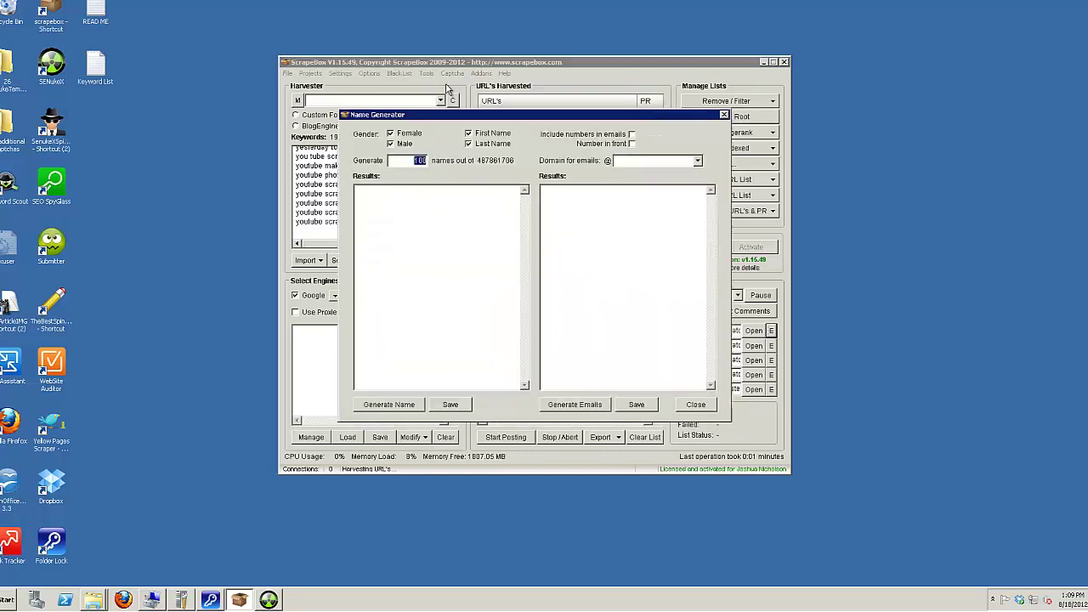
pyautogui.click(403, 408)
pyautogui.click(450, 405)
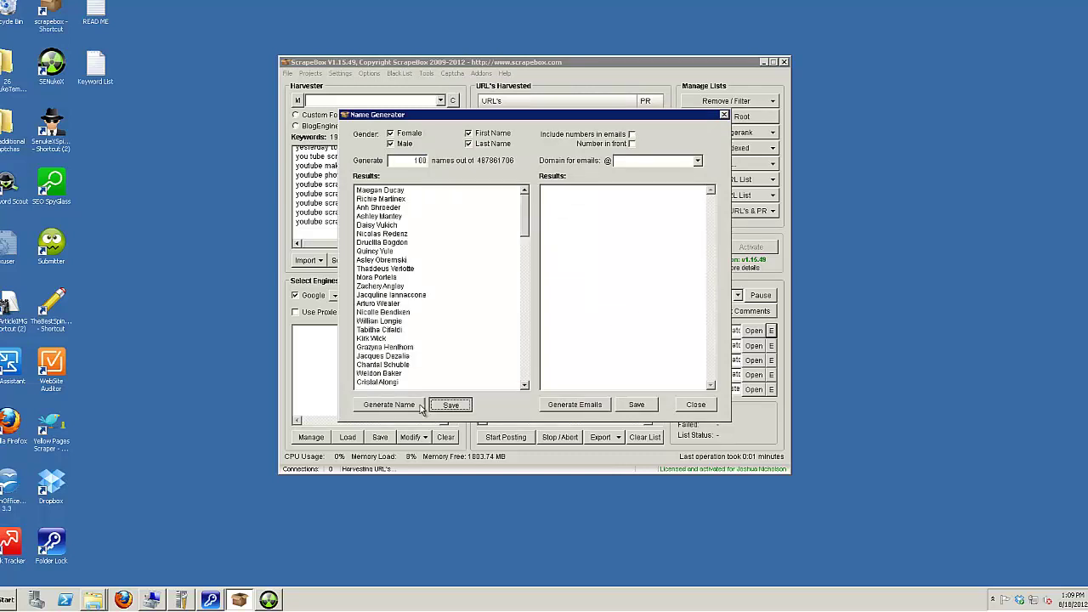
pyautogui.doubleClick(470, 246)
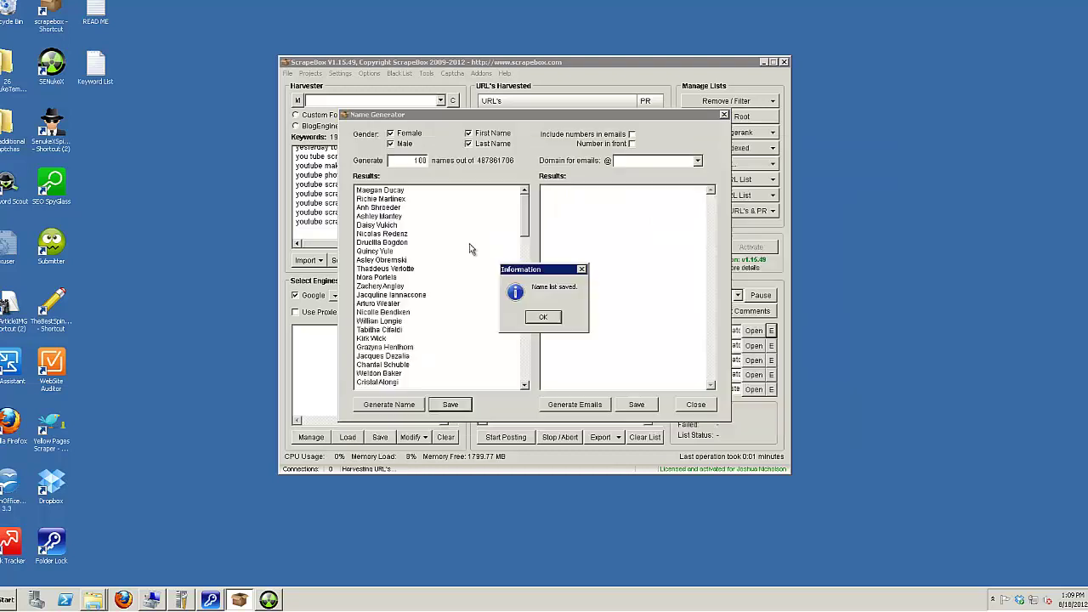
pyautogui.click(541, 318)
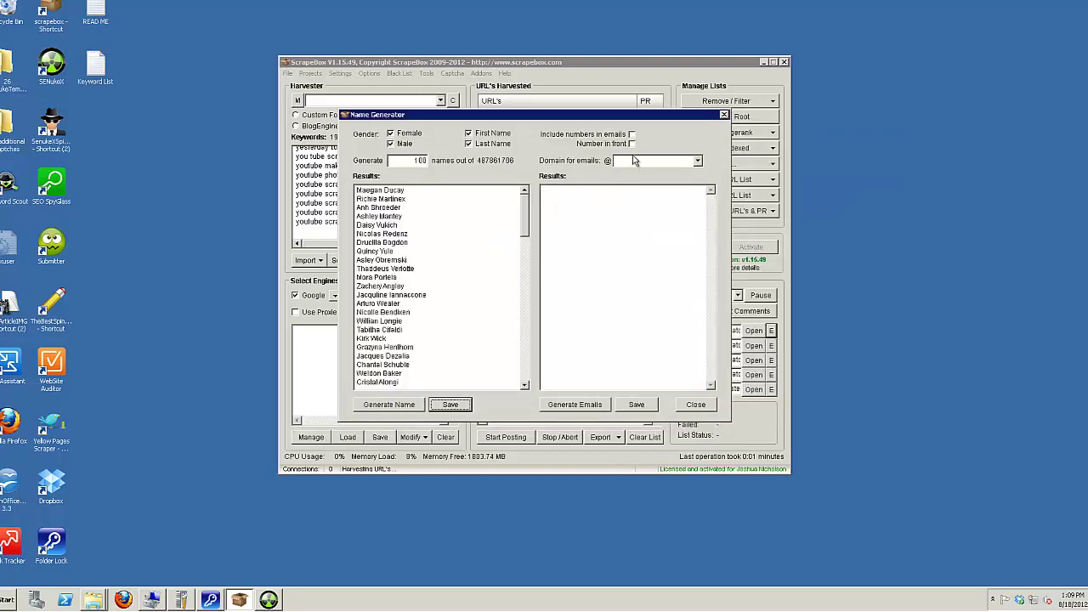
# Step: Generate email addresses at support.com with the number-in-front option enabled, and save them over the Emails file
pyautogui.click(633, 145)
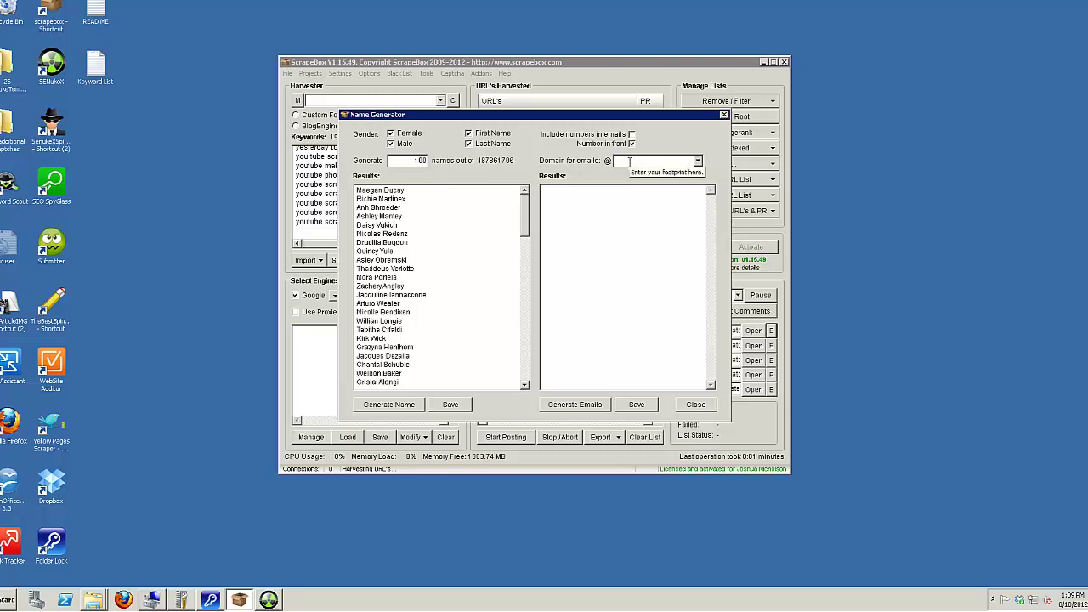
pyautogui.click(629, 161)
pyautogui.write('support.com')
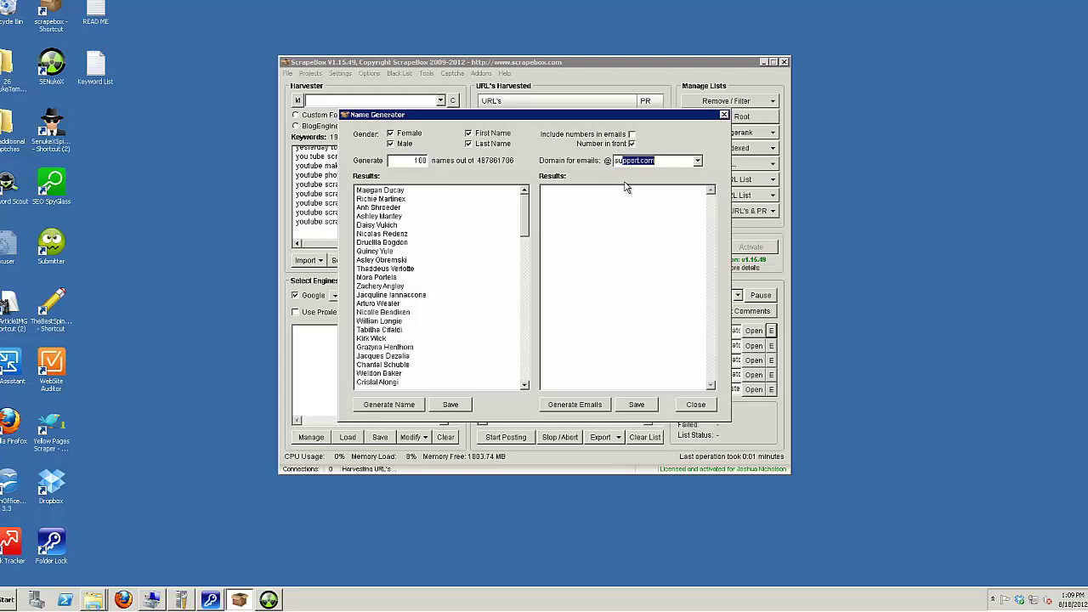
pyautogui.press('Right')
pyautogui.click(597, 411)
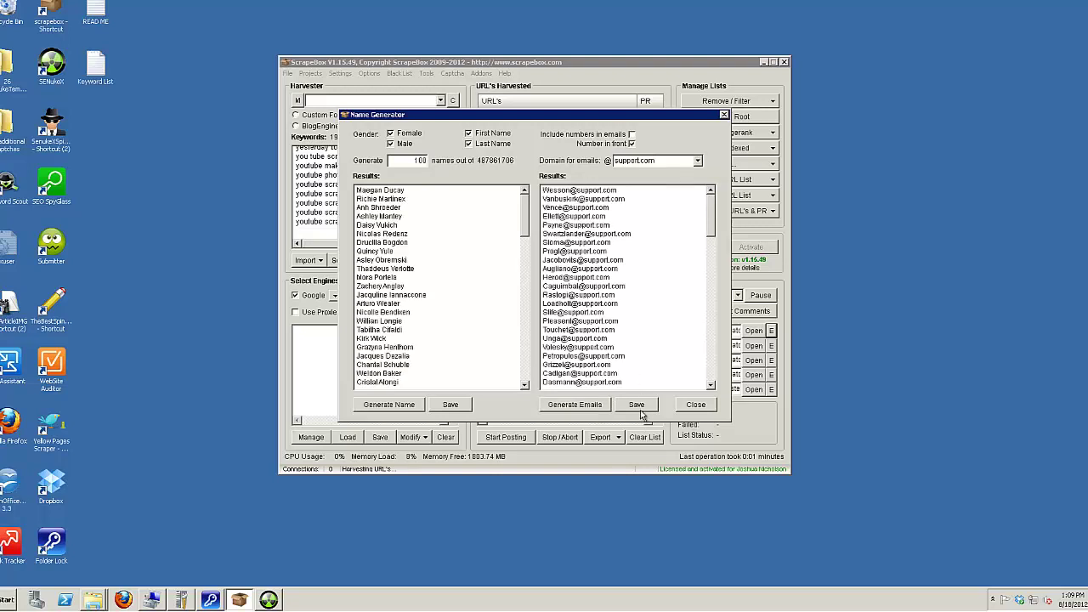
pyautogui.click(639, 406)
pyautogui.doubleClick(466, 239)
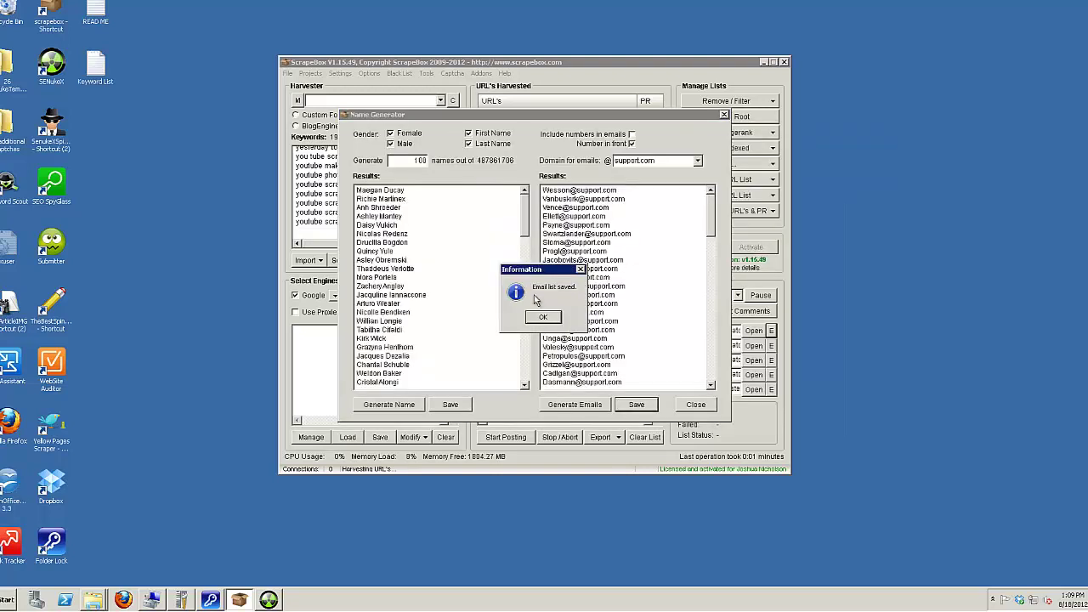
pyautogui.click(547, 316)
pyautogui.click(694, 405)
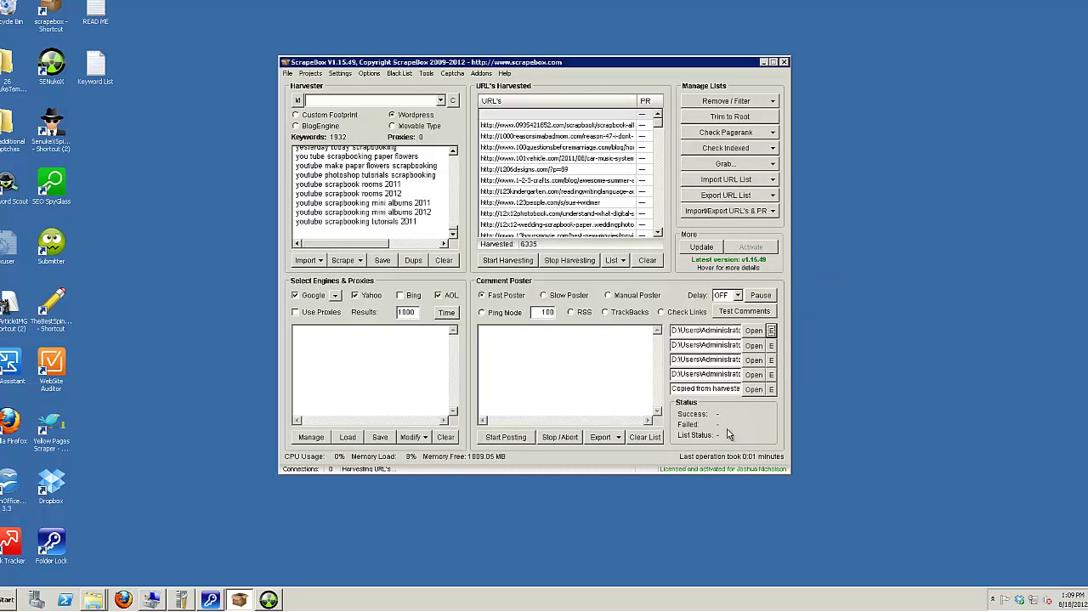
pyautogui.click(761, 335)
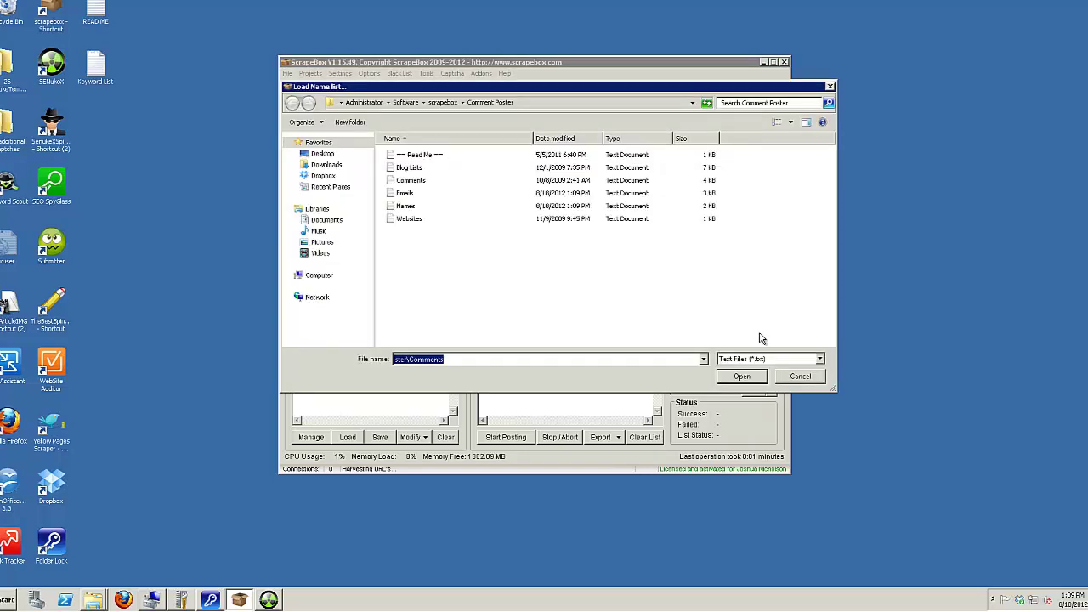
pyautogui.click(831, 87)
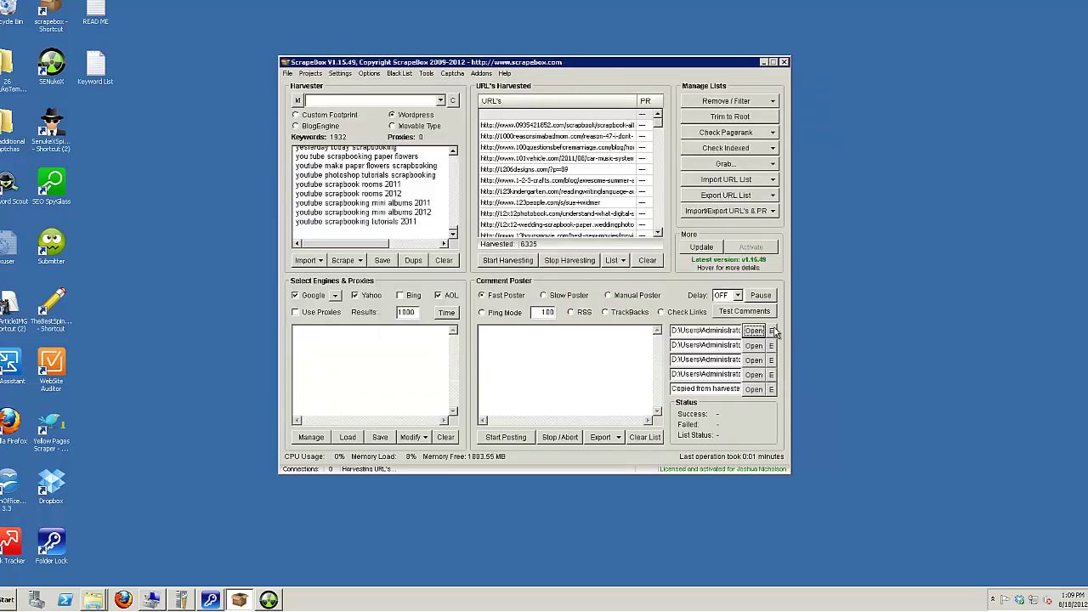
pyautogui.click(772, 332)
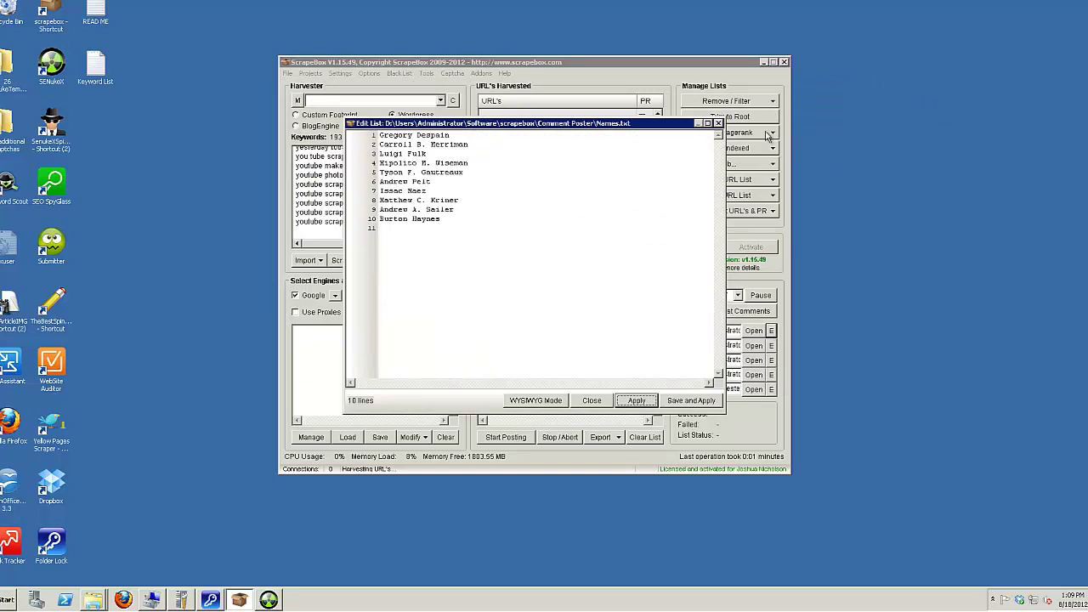
pyautogui.click(718, 124)
# Step: Reload the Names file into the comment poster and review the loaded name and email lists
pyautogui.click(755, 331)
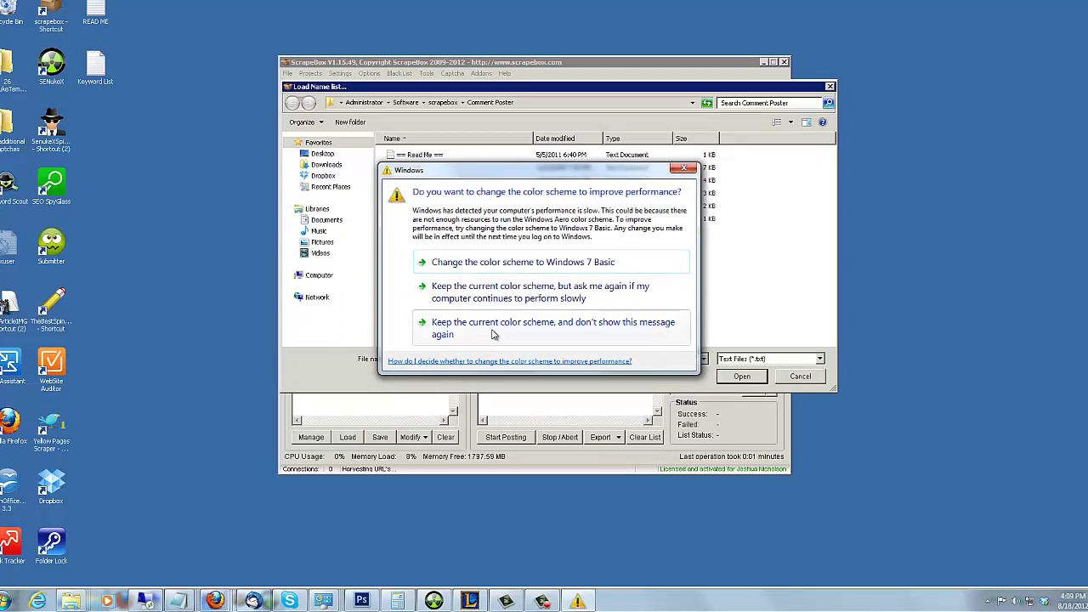
pyautogui.click(493, 331)
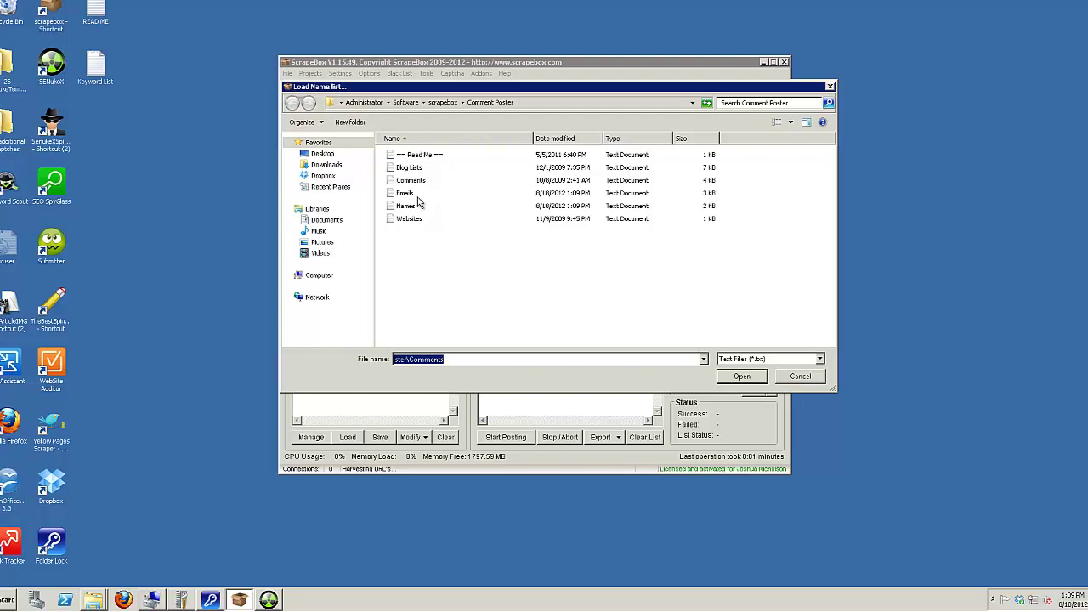
pyautogui.doubleClick(412, 205)
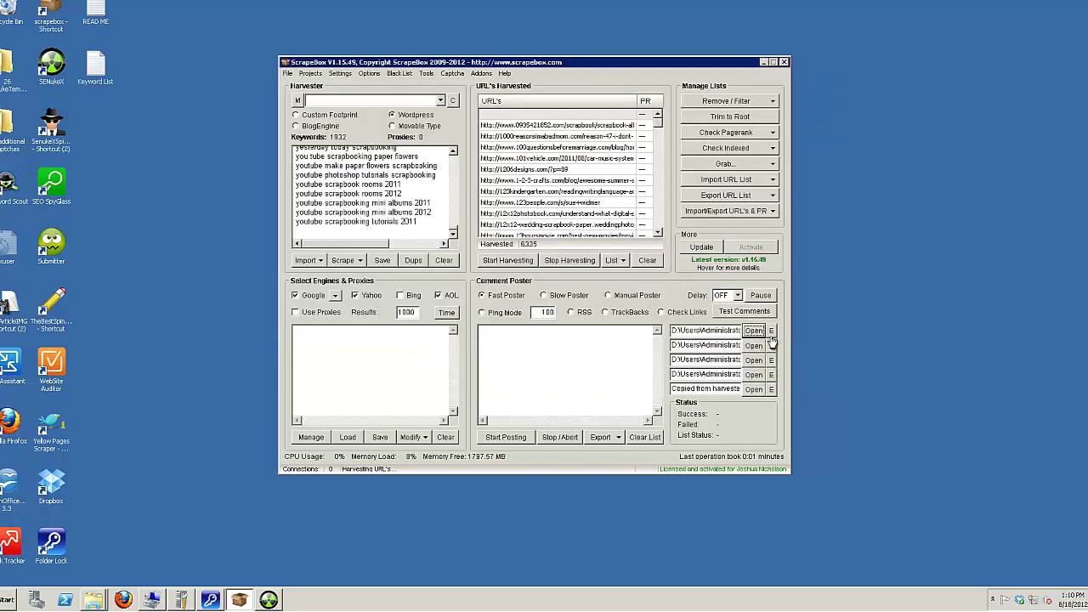
pyautogui.press('Return')
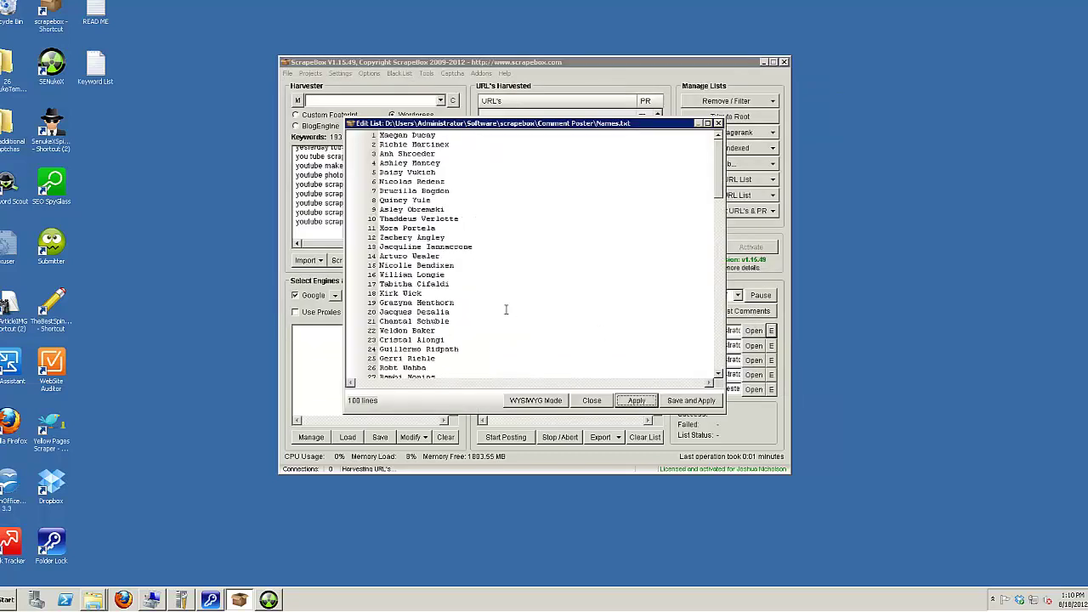
pyautogui.click(721, 129)
pyautogui.click(771, 345)
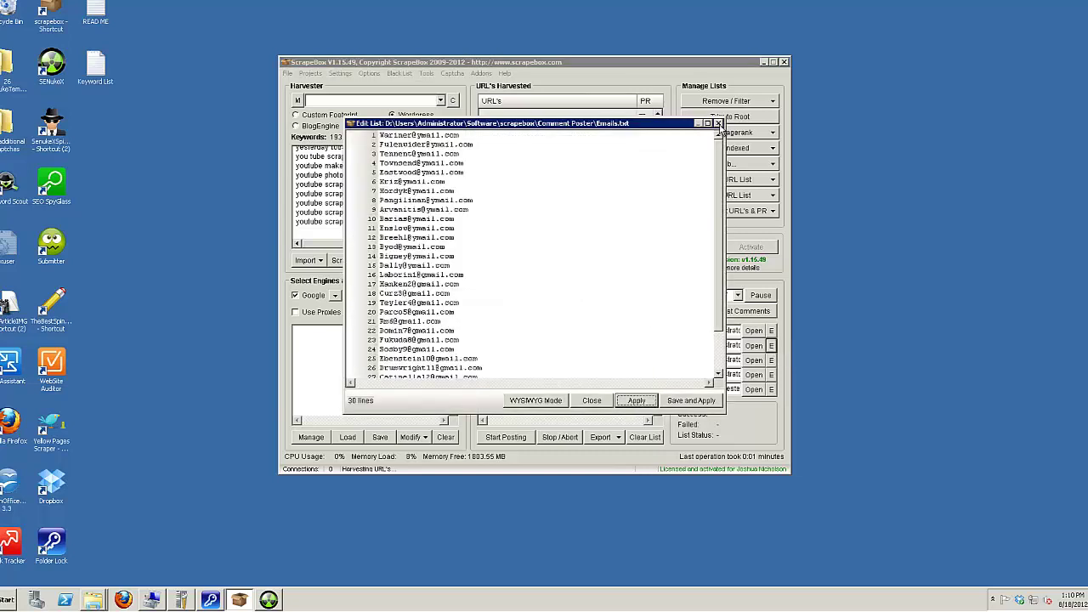
pyautogui.click(718, 125)
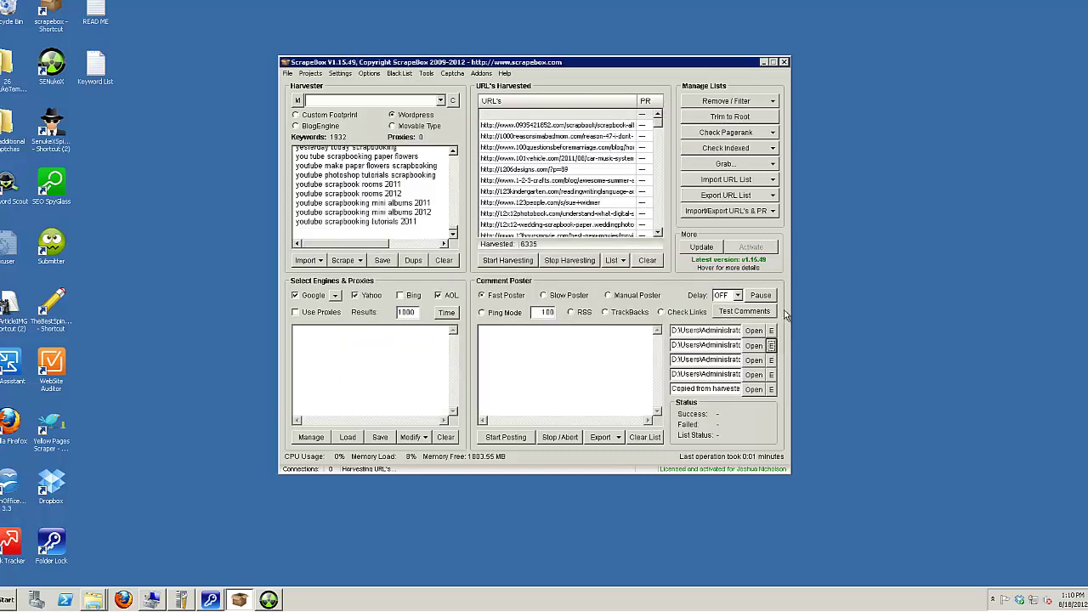
# Step: Replace both placeholder sites in the comment poster's websites list with extremeseotools.com, then save and apply the list
pyautogui.click(771, 360)
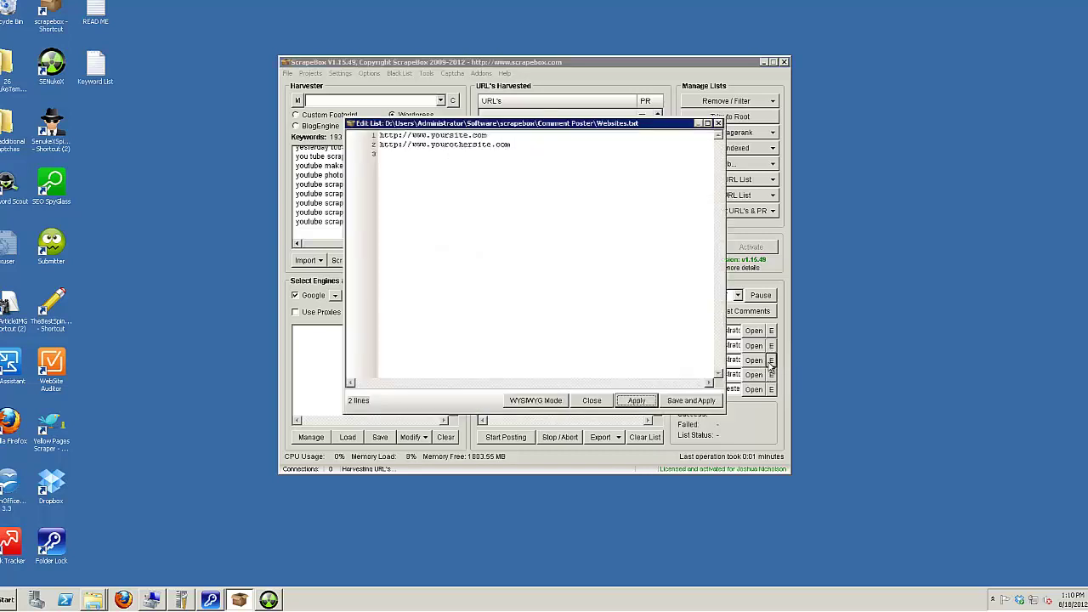
pyautogui.moveTo(487, 136); pyautogui.dragTo(428, 136)
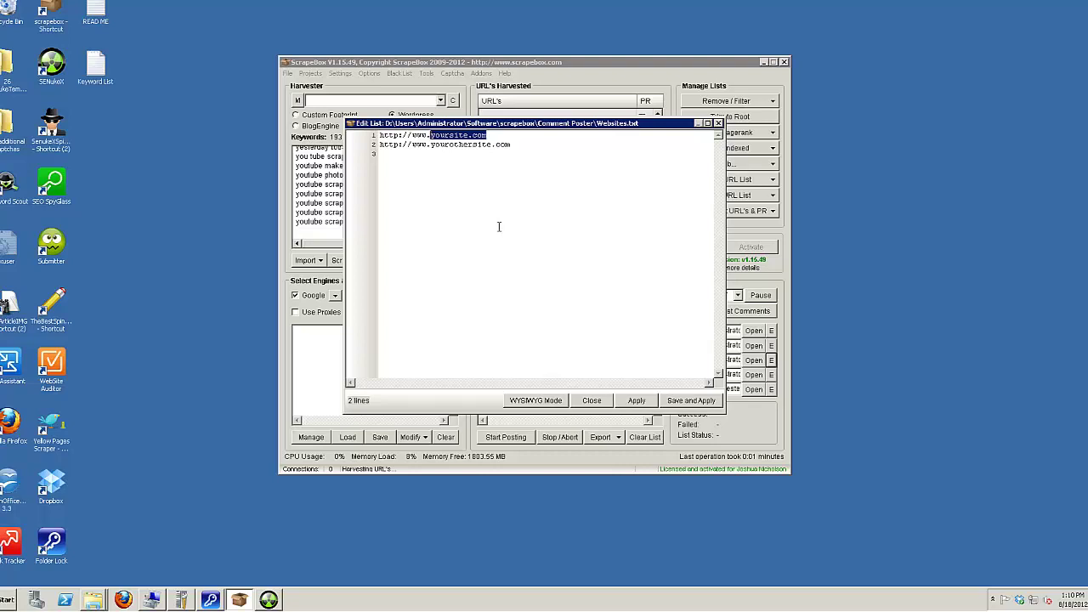
pyautogui.write('extremeseotools.com')
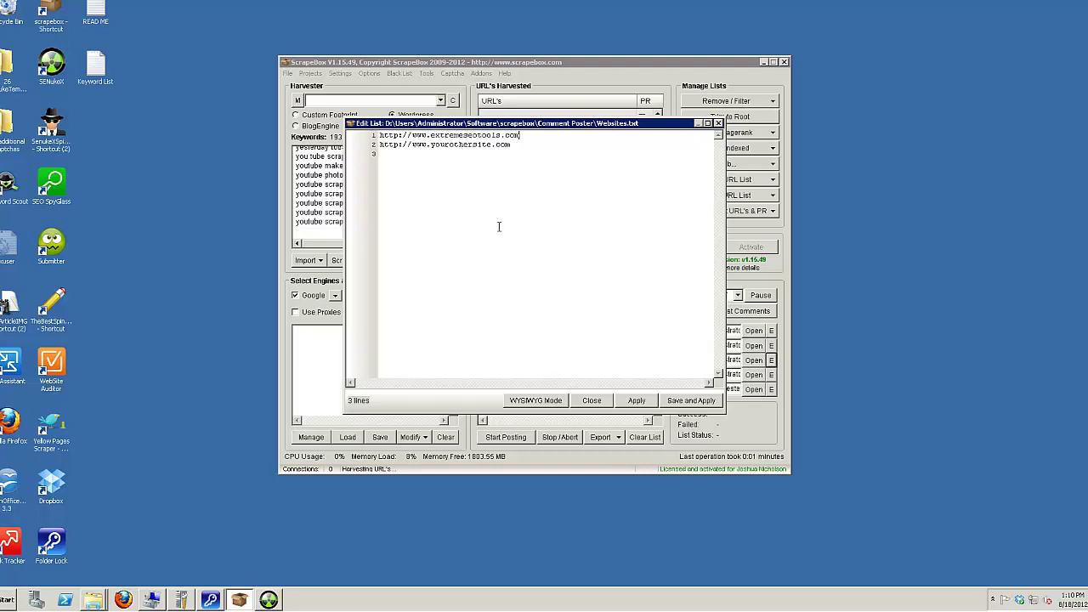
pyautogui.moveTo(511, 144); pyautogui.dragTo(410, 147)
pyautogui.write('extremeseotools.com')
pyautogui.click(678, 405)
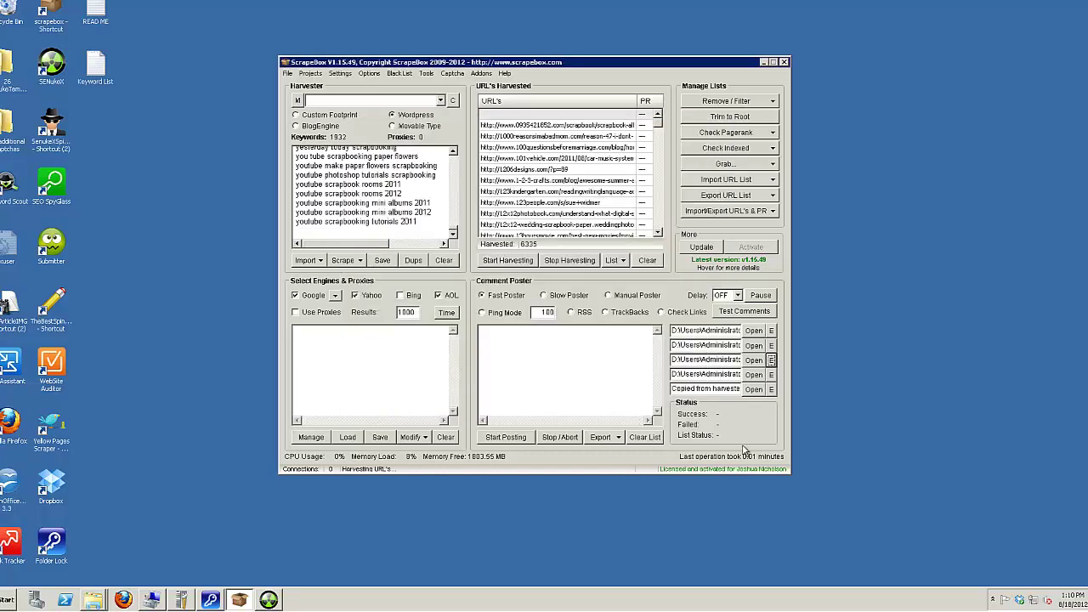
# Step: Open the comments list in WYSIWYG mode and clear the text of its first comment
pyautogui.click(771, 375)
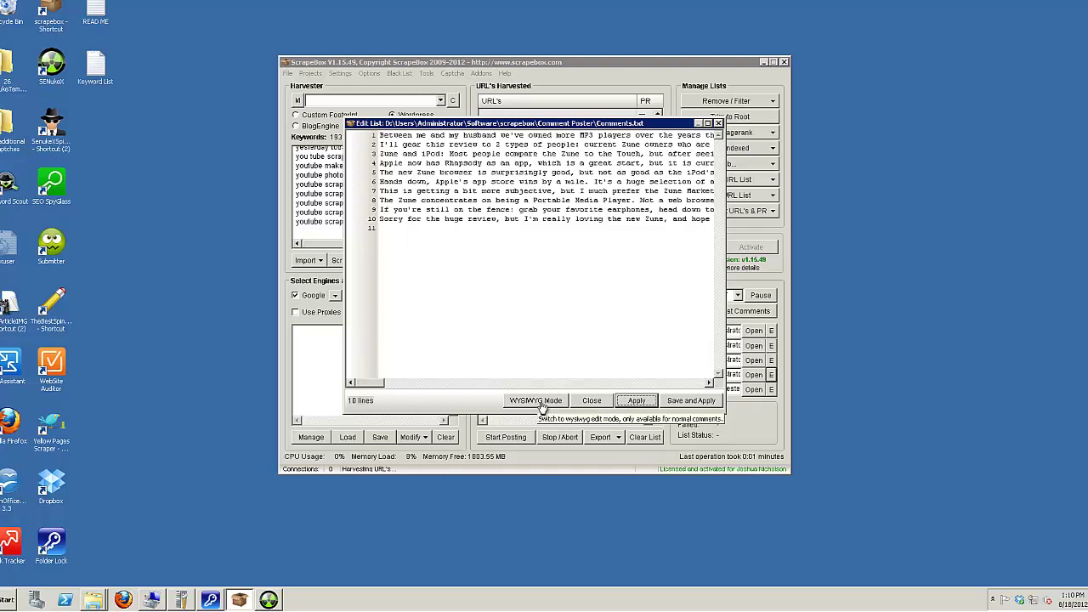
pyautogui.click(545, 404)
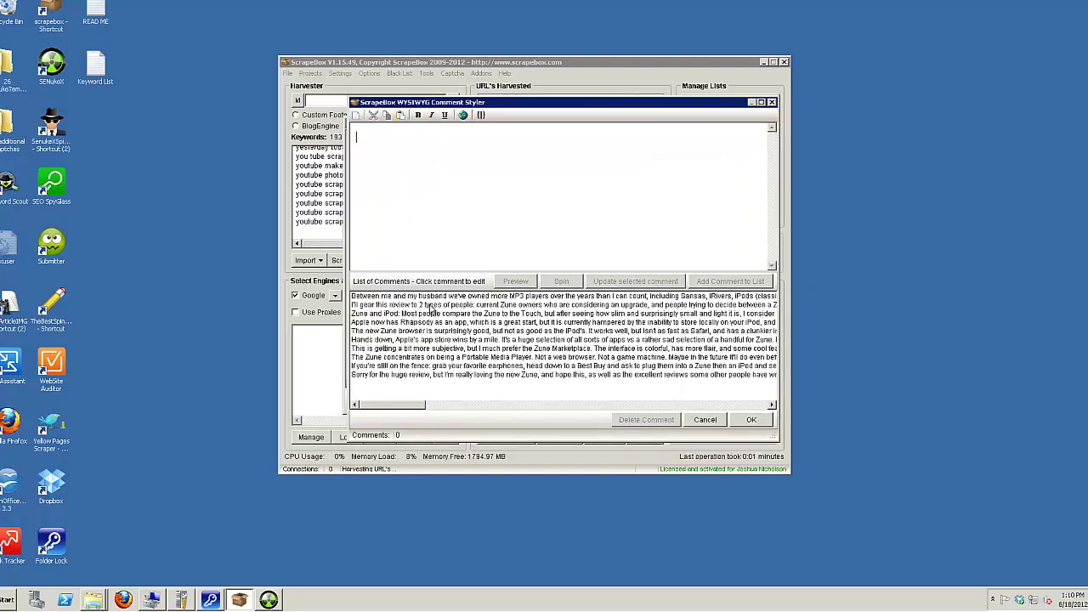
pyautogui.click(430, 296)
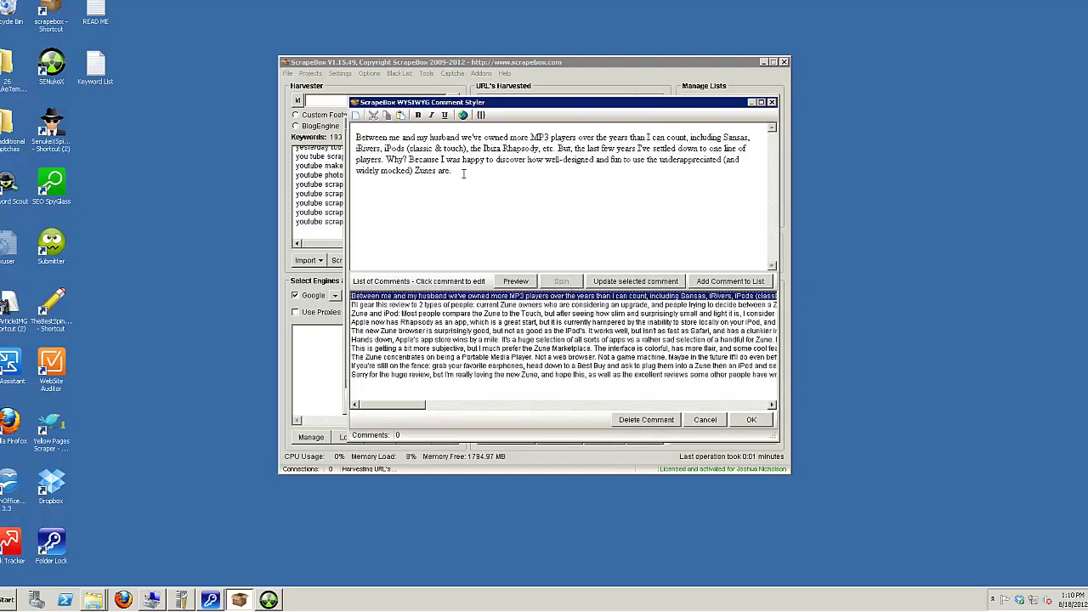
pyautogui.moveTo(463, 174); pyautogui.dragTo(356, 136)
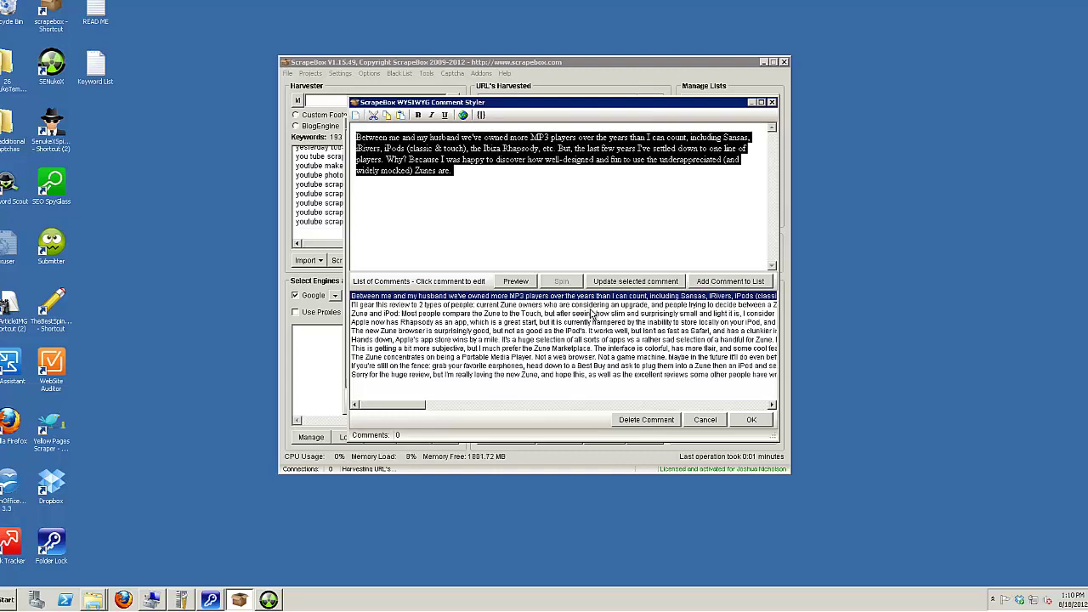
pyautogui.hotkey('ctrl', 'x')
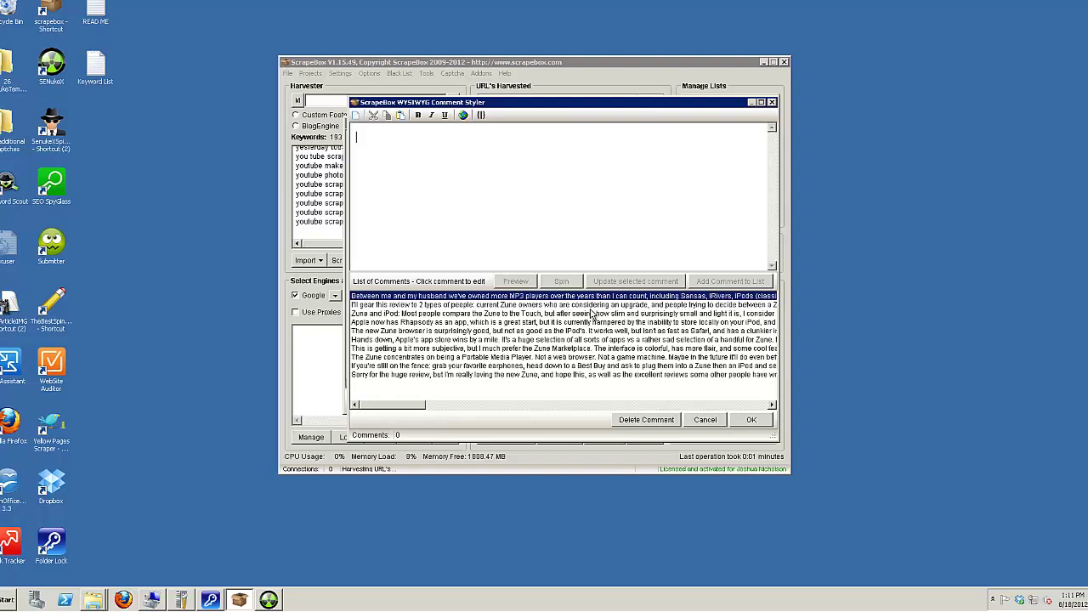
# Step: Write the comment's opening: "Hey there how are you? Ever thought about doing your own SEO? For as little as"
pyautogui.write('Hey')
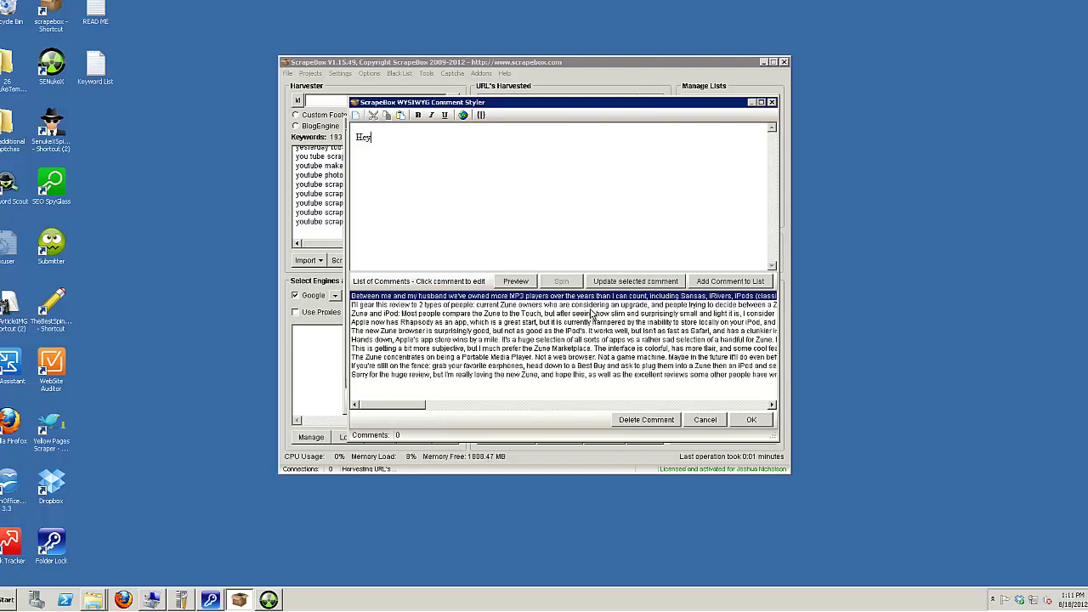
pyautogui.write(' there how are you? I')
pyautogui.press('BackSpace')
pyautogui.press('BackSpace')
pyautogui.write('Ever thought abot')
pyautogui.press('BackSpace')
pyautogui.write('ut')
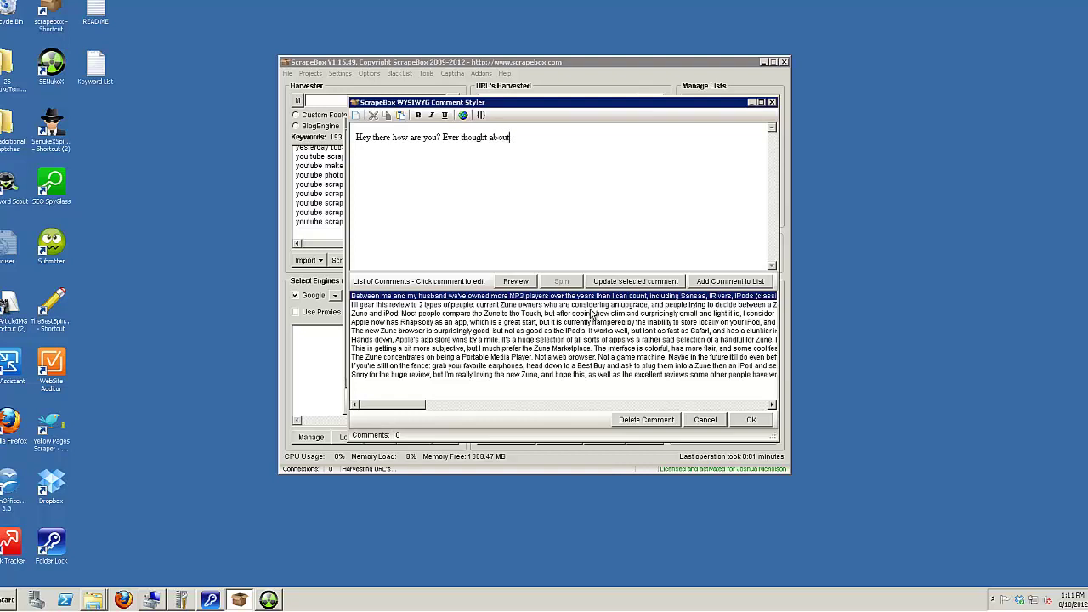
pyautogui.write(' doing your own SEO? For as little as')
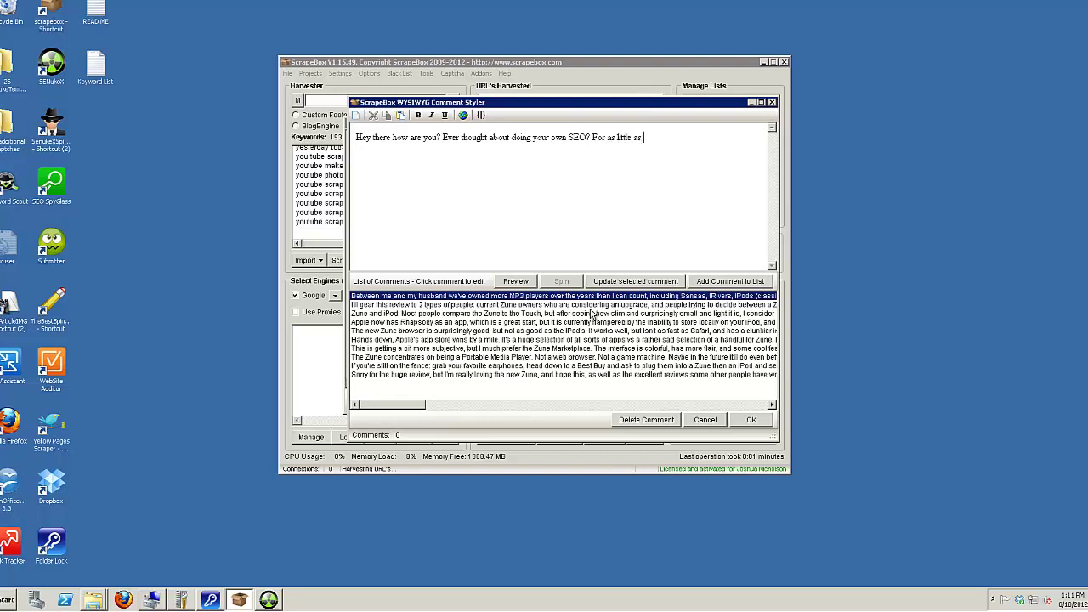
# Step: Continue the comment with "$30/m you can! And all it takes is a few minutes a day! Check it out! Extreme SEO Tools"
pyautogui.write(' $30/m you can! And all it takes is a fe')
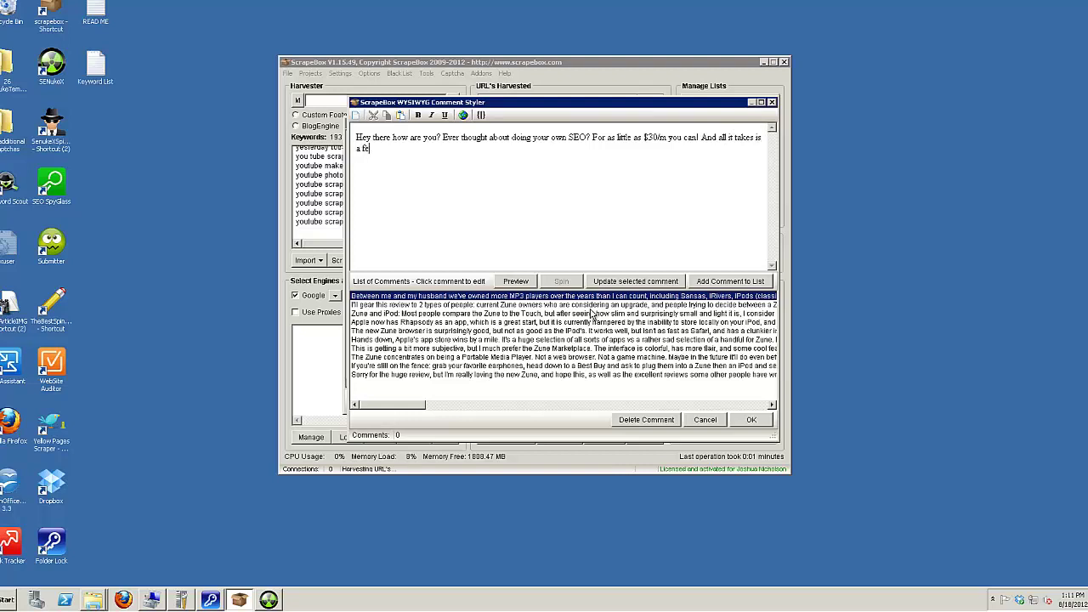
pyautogui.write('w minutes a day!')
pyautogui.write('Check it out!')
pyautogui.press('BackSpace')
pyautogui.write('Extreme SEO Tools')
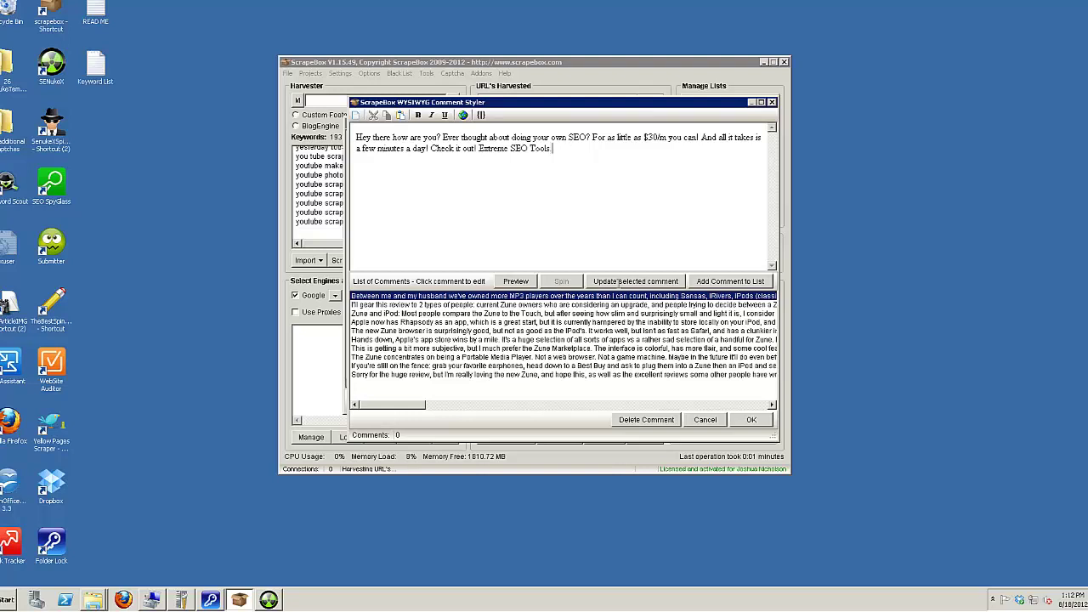
# Step: Update the first comment and replace the second comment's text with "Find out how you can get traffic to your site withoug spending"
pyautogui.click(646, 281)
pyautogui.click(529, 310)
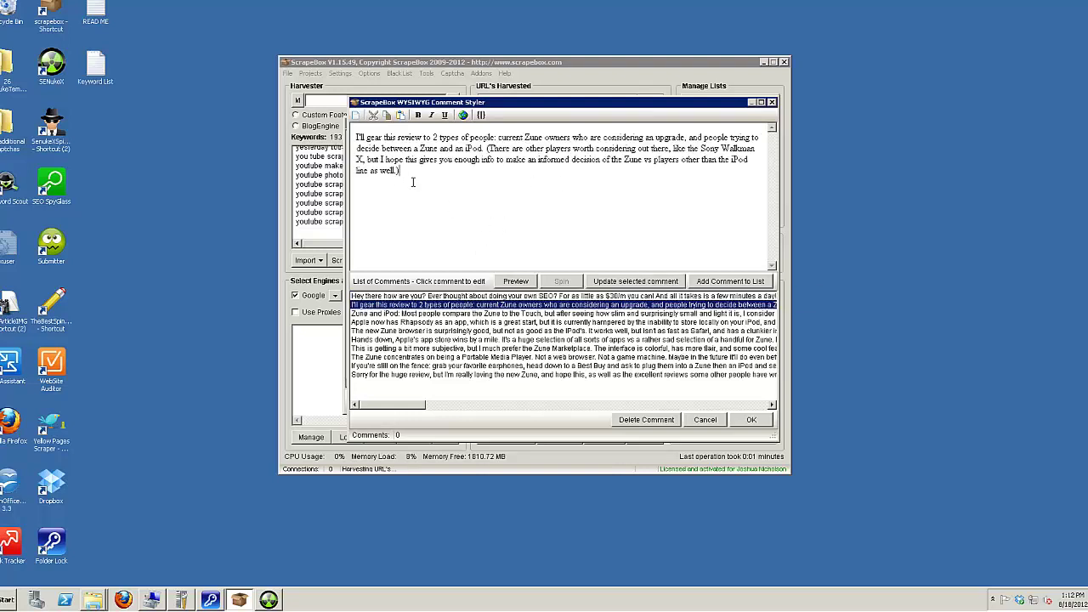
pyautogui.moveTo(401, 171); pyautogui.dragTo(356, 136)
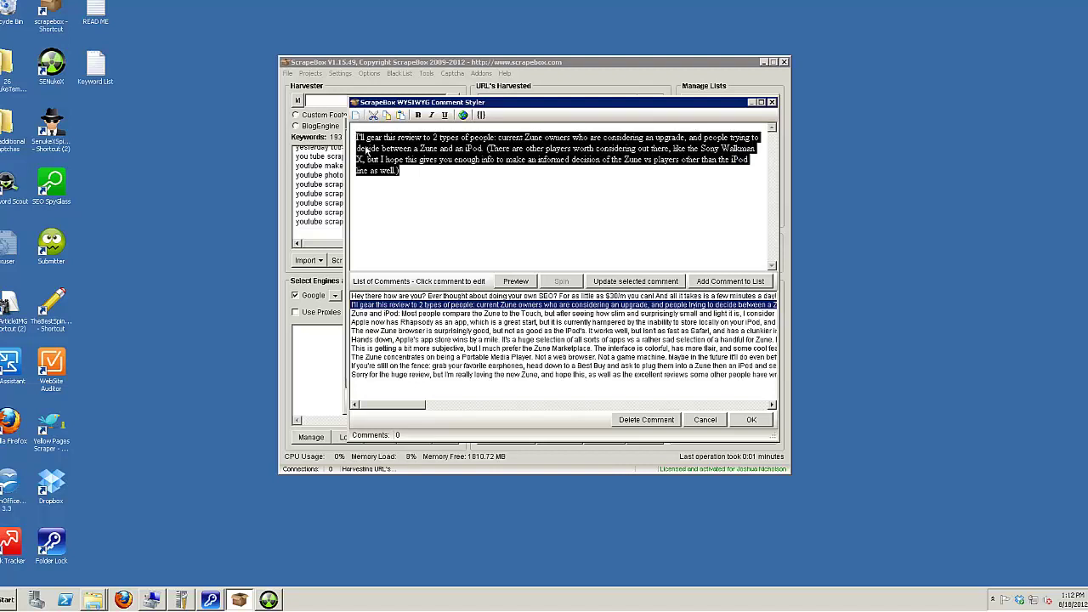
pyautogui.write('Find out how you c')
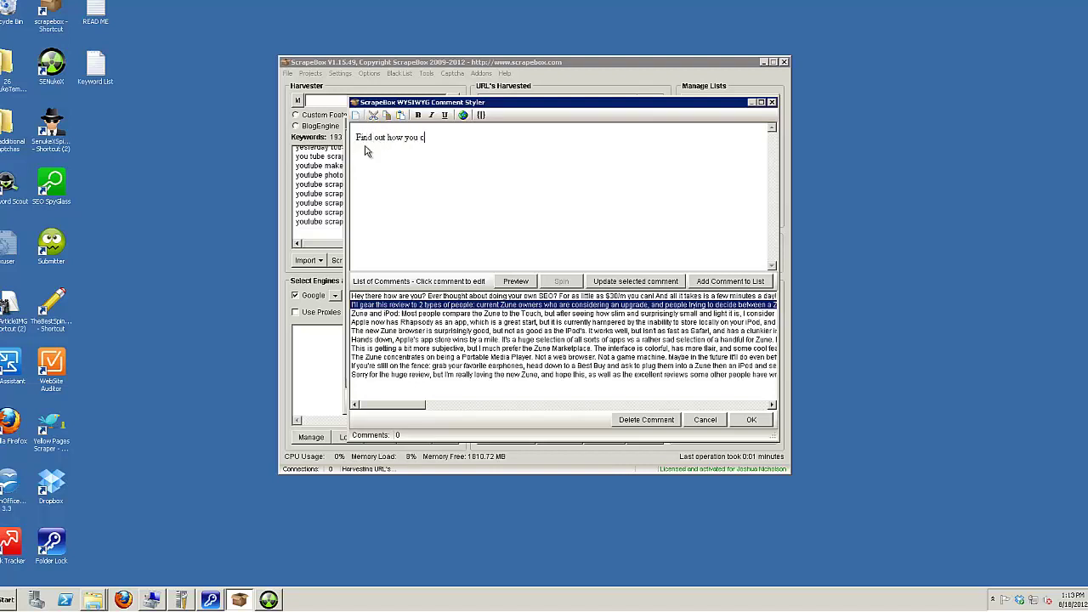
pyautogui.write('an get tr')
pyautogui.write('affic to your ')
pyautogui.write('site ')
pyautogui.write('wil')
pyautogui.press('BackSpace')
pyautogui.write('thoug spending ')
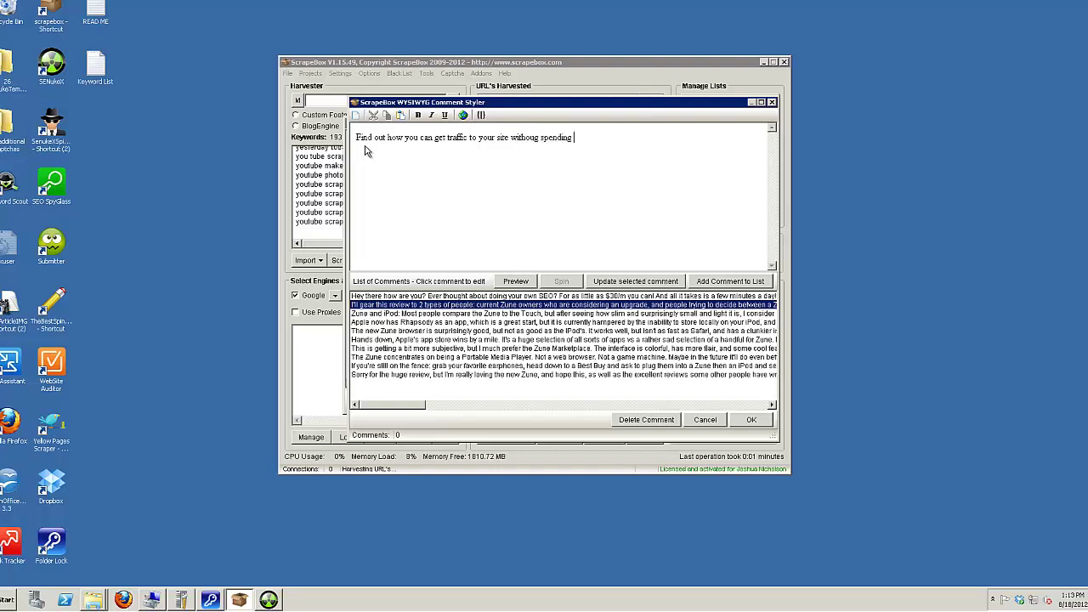
# Step: Continue the second comment with "alot of money! All it takes is 20 minutes a day and you can have a money making website."
pyautogui.write('alot of money! All it takes is')
pyautogui.write('20 m')
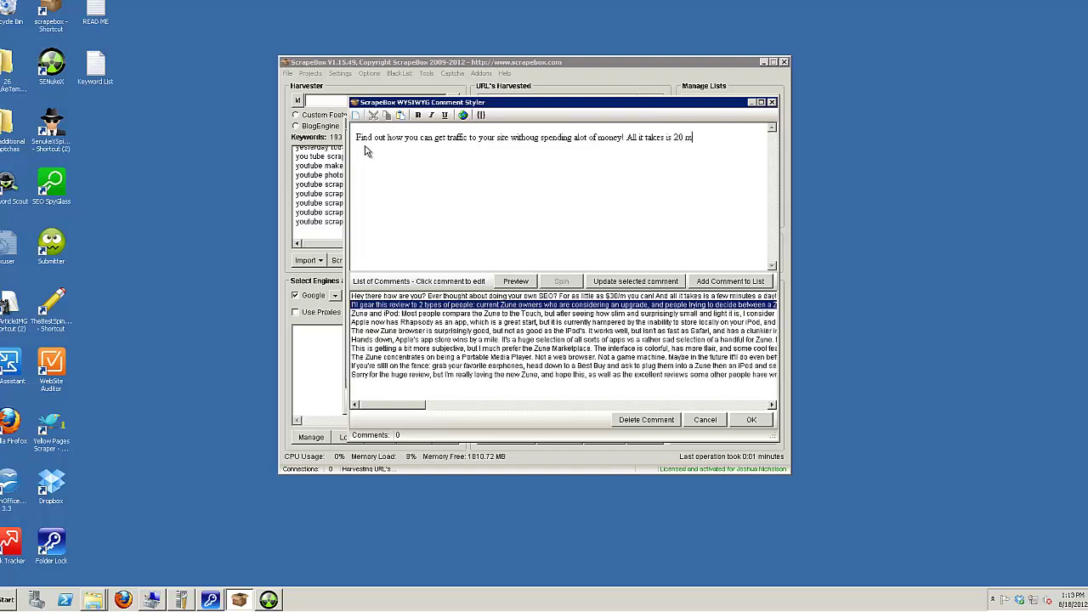
pyautogui.write('inutes a day and you can have a money making website.')
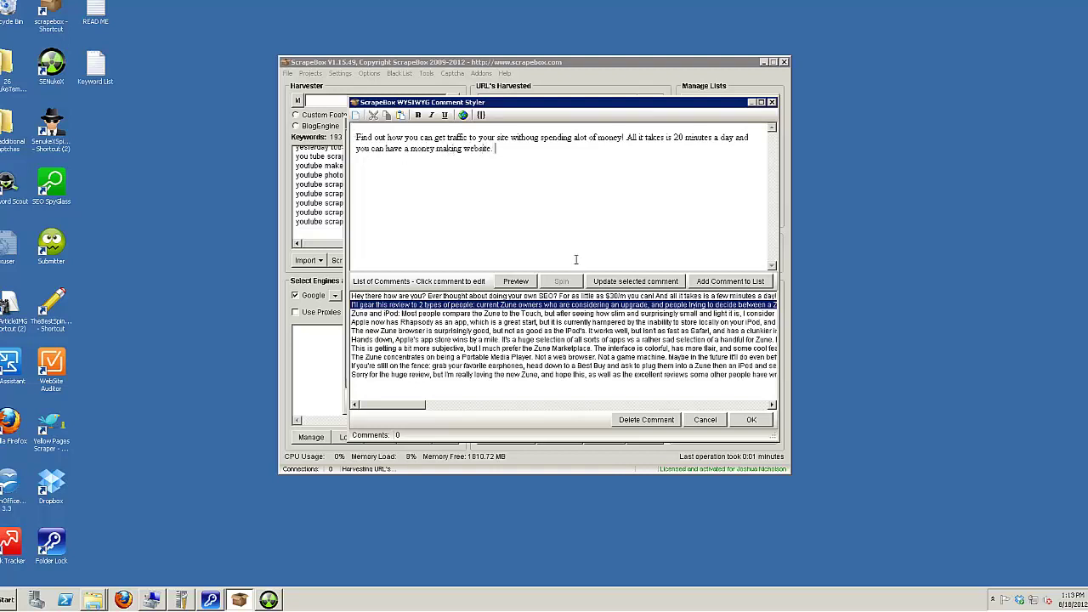
# Step: Finish the second comment with "Give it a try and you'll see just how everyone is getting great and amazing results!"
pyautogui.write(" Give it a try and you'll see just how people")
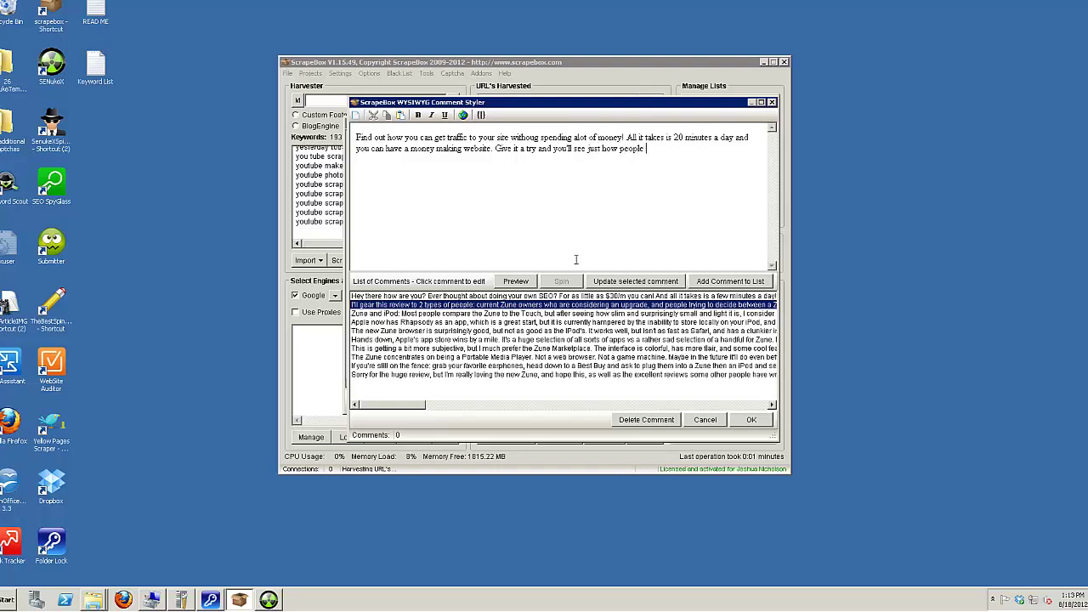
pyautogui.press('BackSpace')
pyautogui.press('BackSpace')
pyautogui.press('BackSpace')
pyautogui.press('BackSpace')
pyautogui.press('BackSpace')
pyautogui.press('BackSpace')
pyautogui.write('everyone is getting great and amazing')
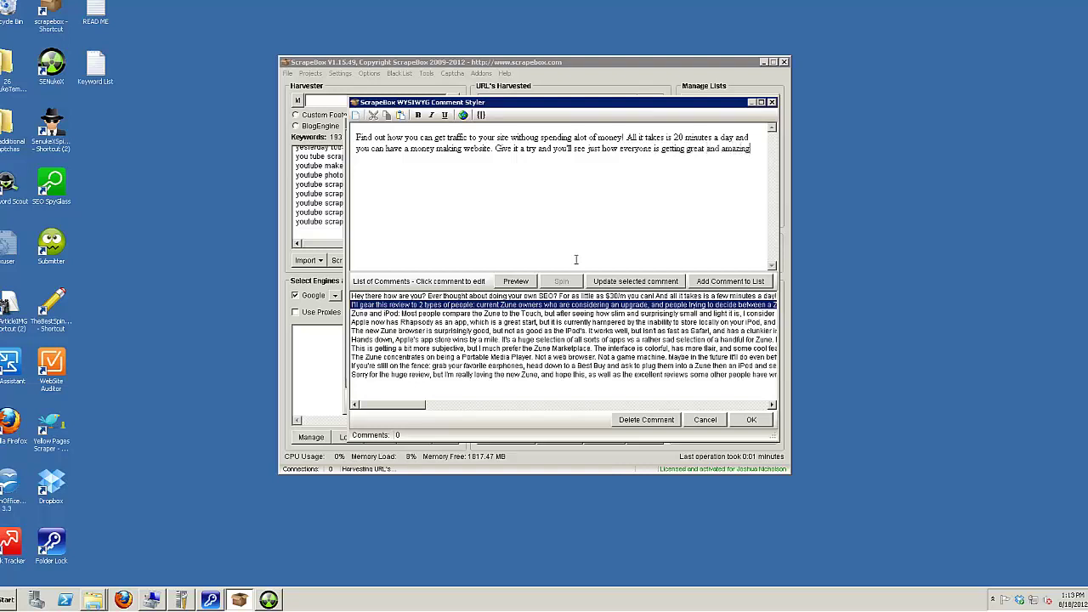
pyautogui.write(' results!')
# Step: Turn "website" in the second comment into the spin variation {website|site} and update the comment
pyautogui.doubleClick(476, 148)
pyautogui.click(481, 114)
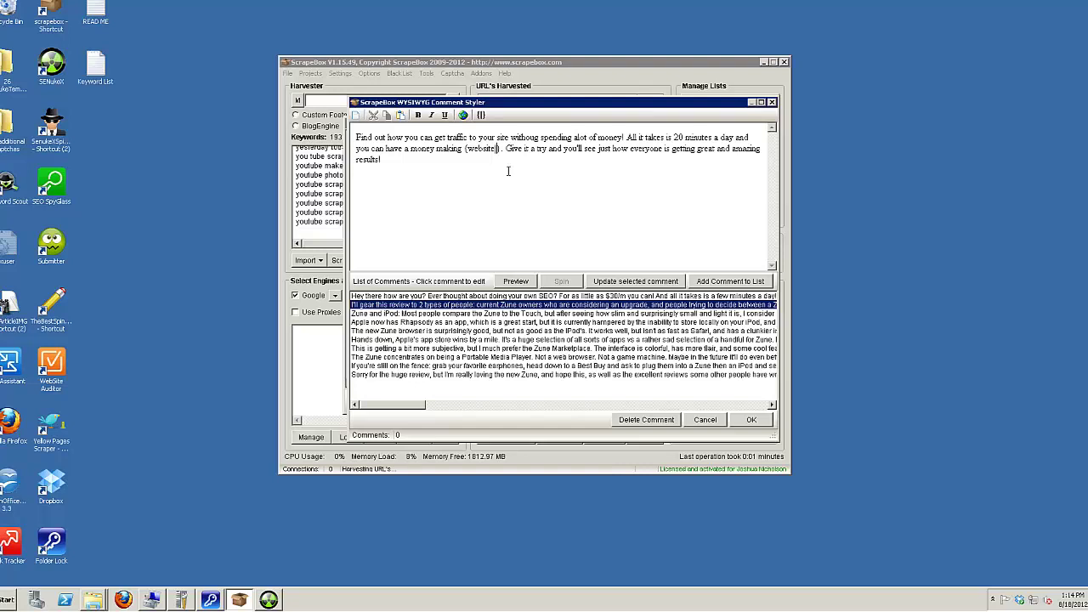
pyautogui.write('site')
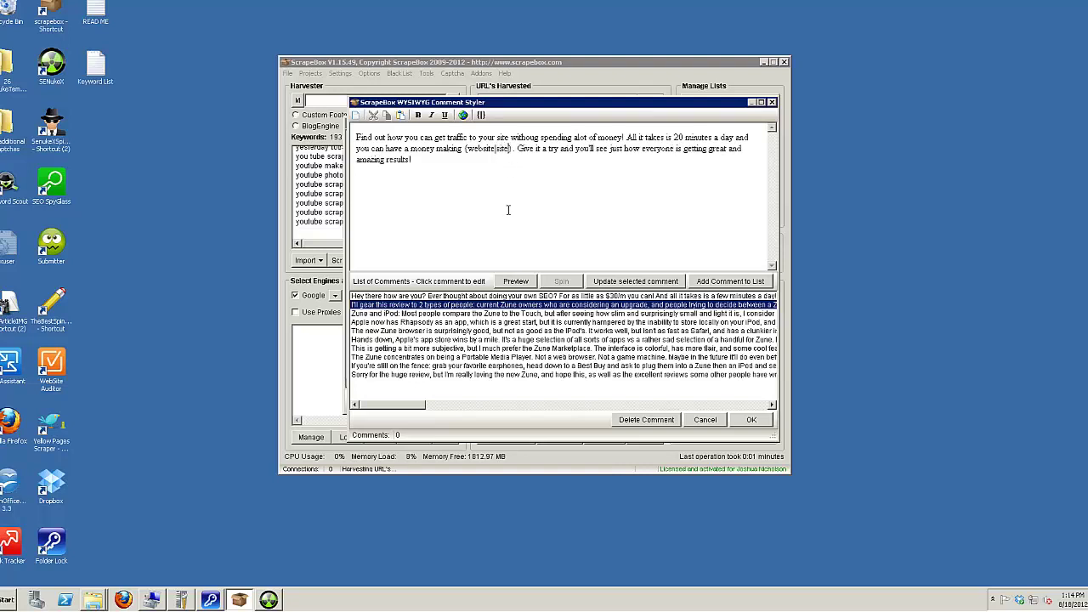
pyautogui.click(453, 172)
pyautogui.click(632, 281)
# Step: Replace the third comment's text with "See how the big boys are making money online! Spend 10-20 minutes of your time a day and that's it!"
pyautogui.click(538, 313)
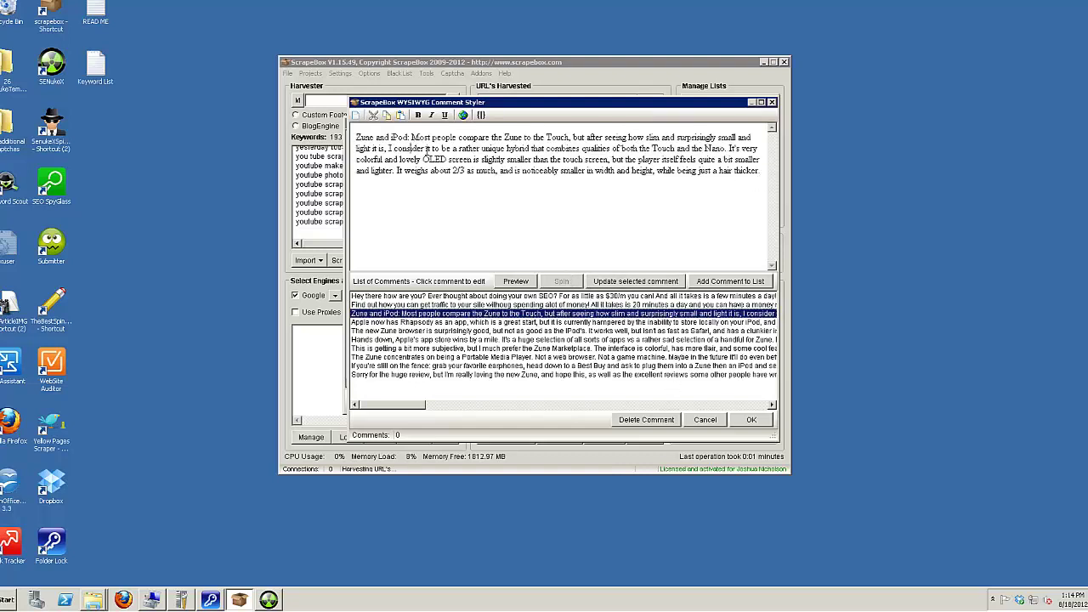
pyautogui.hotkey('ctrl', 'a')
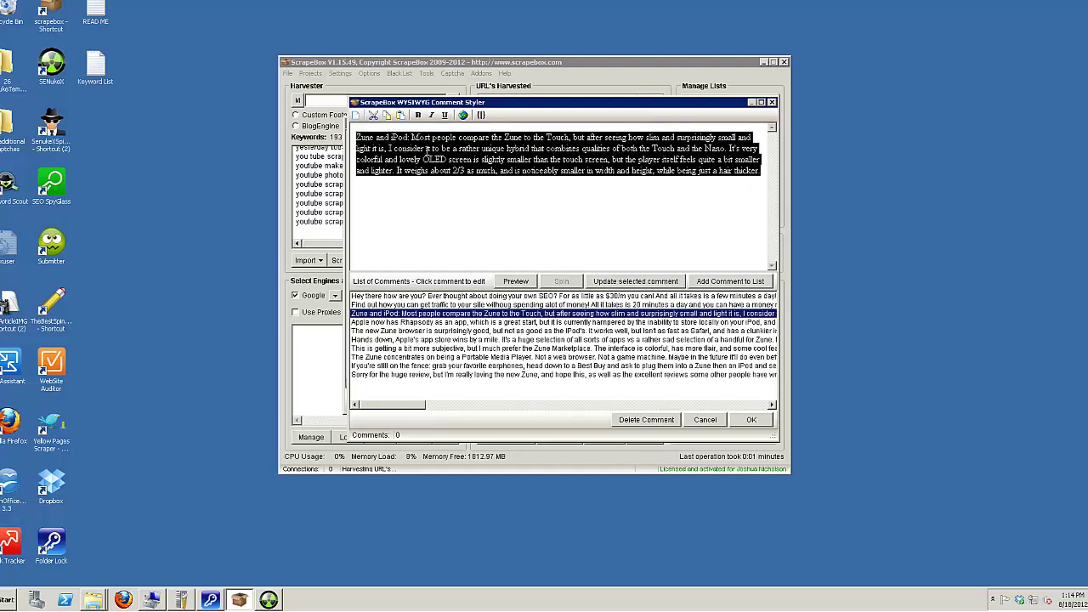
pyautogui.press('Delete')
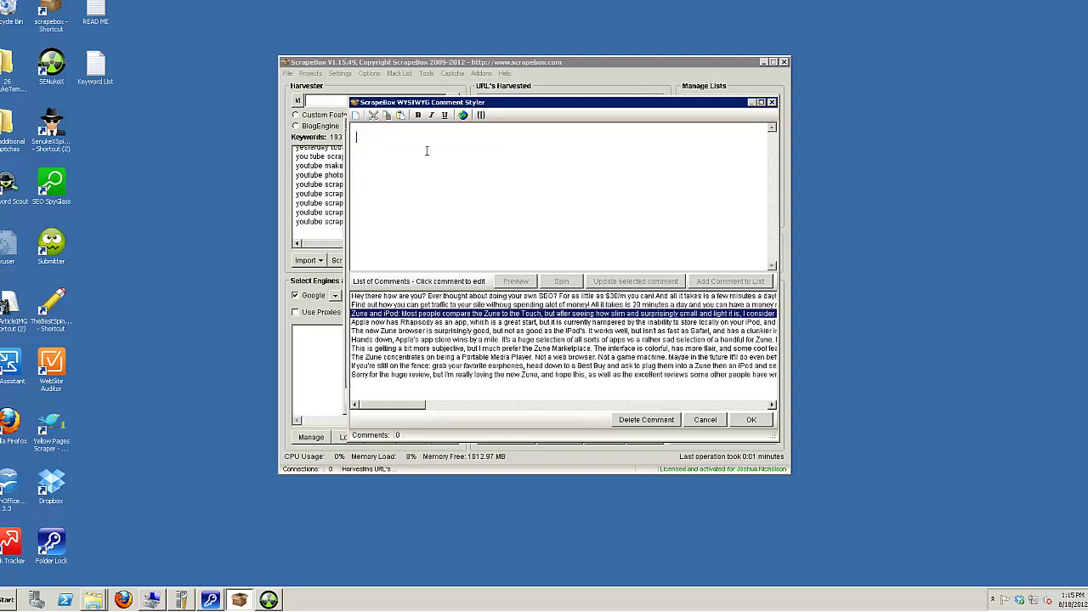
pyautogui.write('See how the big')
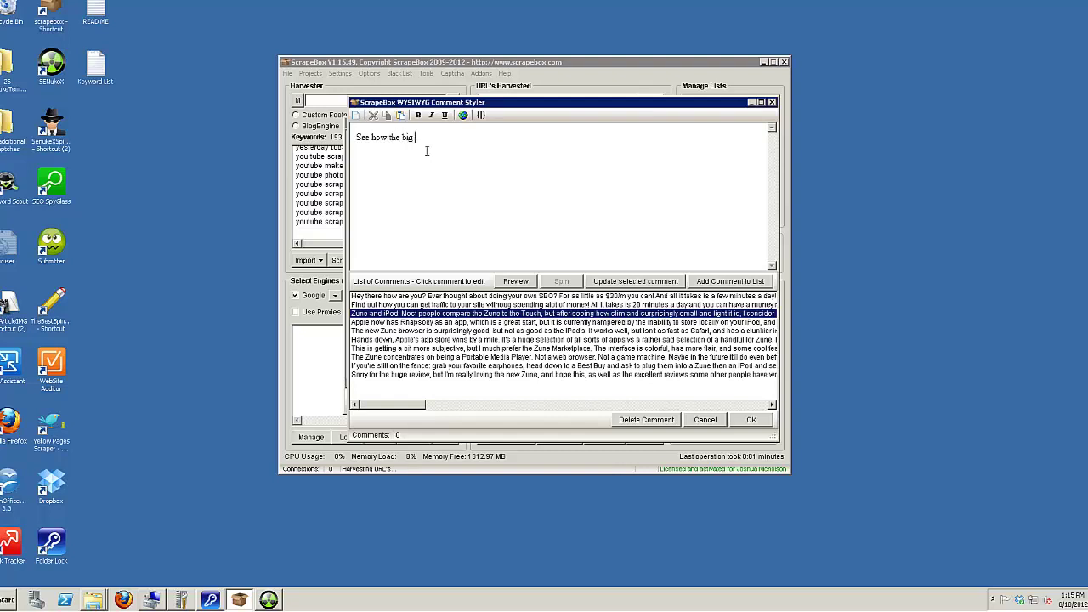
pyautogui.write(' boys are making money online! Spend 10-20 minuted o')
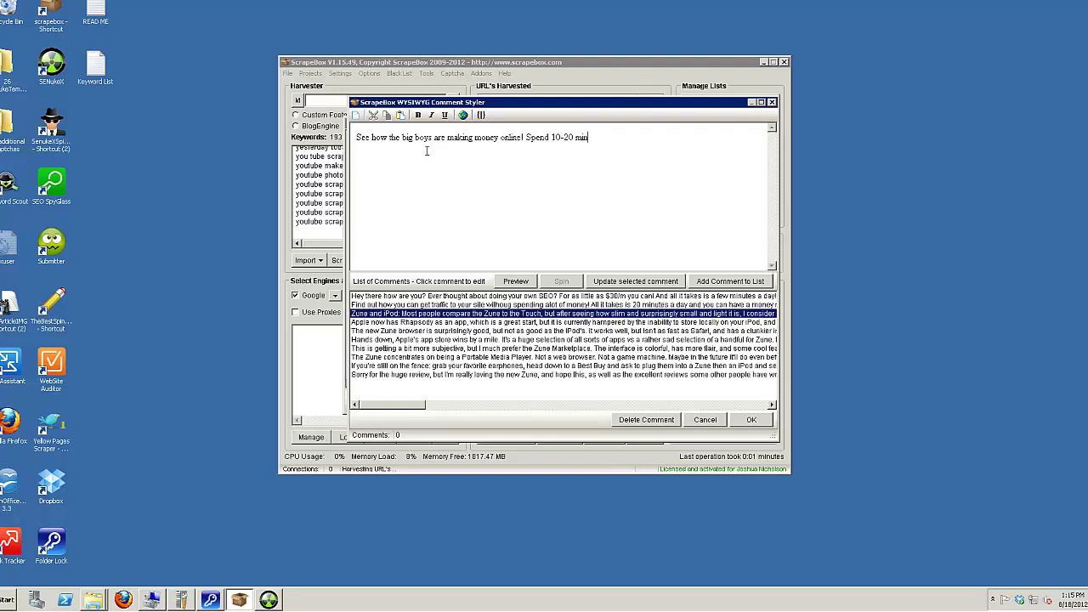
pyautogui.press('BackSpace')
pyautogui.press('BackSpace')
pyautogui.press('BackSpace')
pyautogui.write("s of your time a day and that's it!")
# Step: Continue the third comment with "Want to see how to make money online with automation? Than you have to see this!"
pyautogui.write('Want to se')
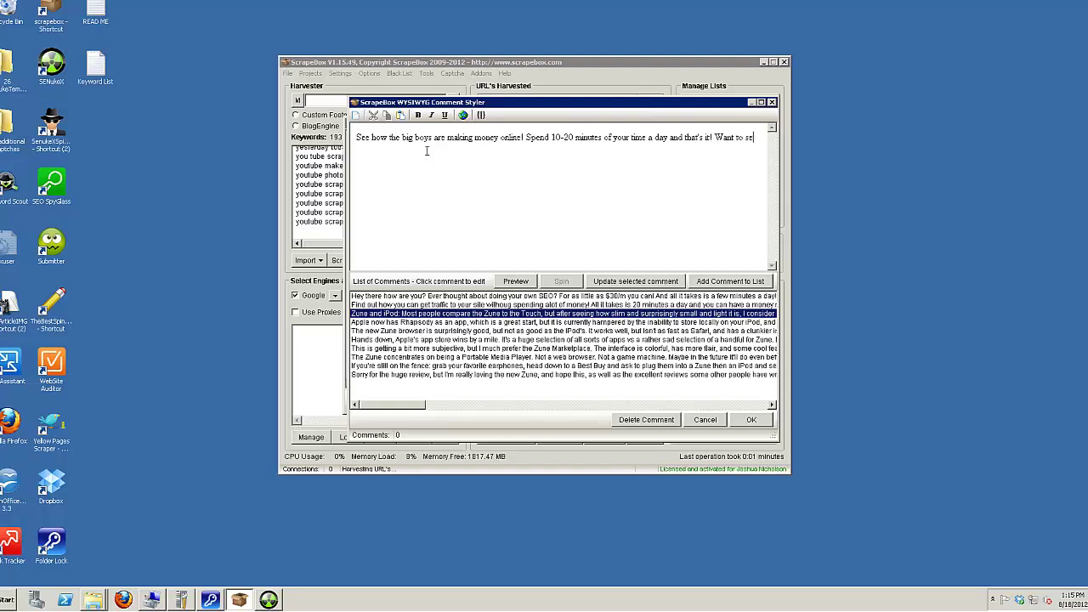
pyautogui.write('e how to make money online with automation? Than you ha')
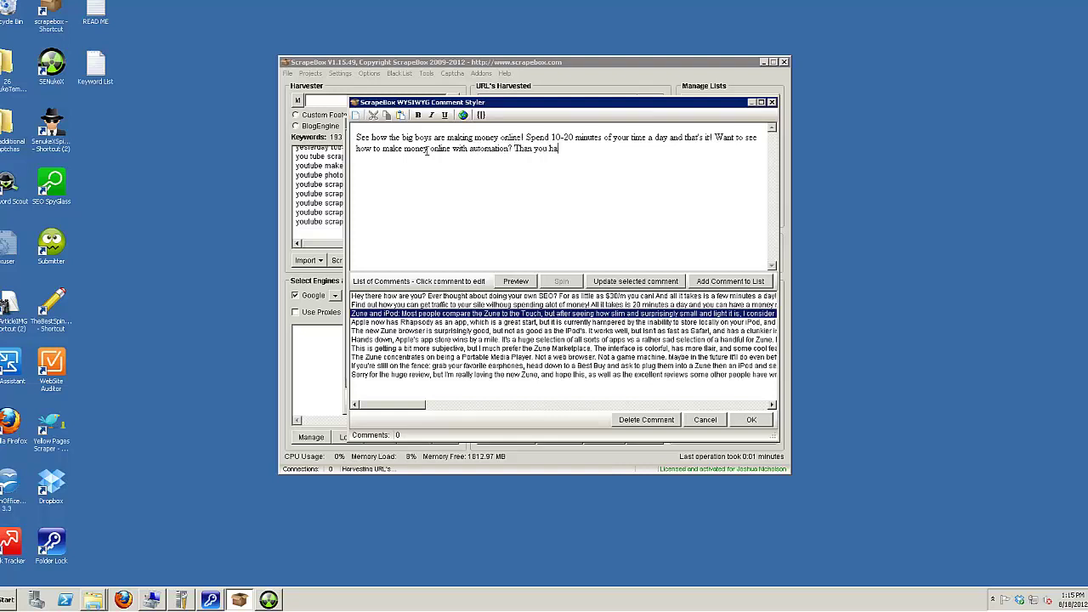
pyautogui.write('ve to see this!')
pyautogui.moveTo(577, 106); pyautogui.dragTo(474, 91)
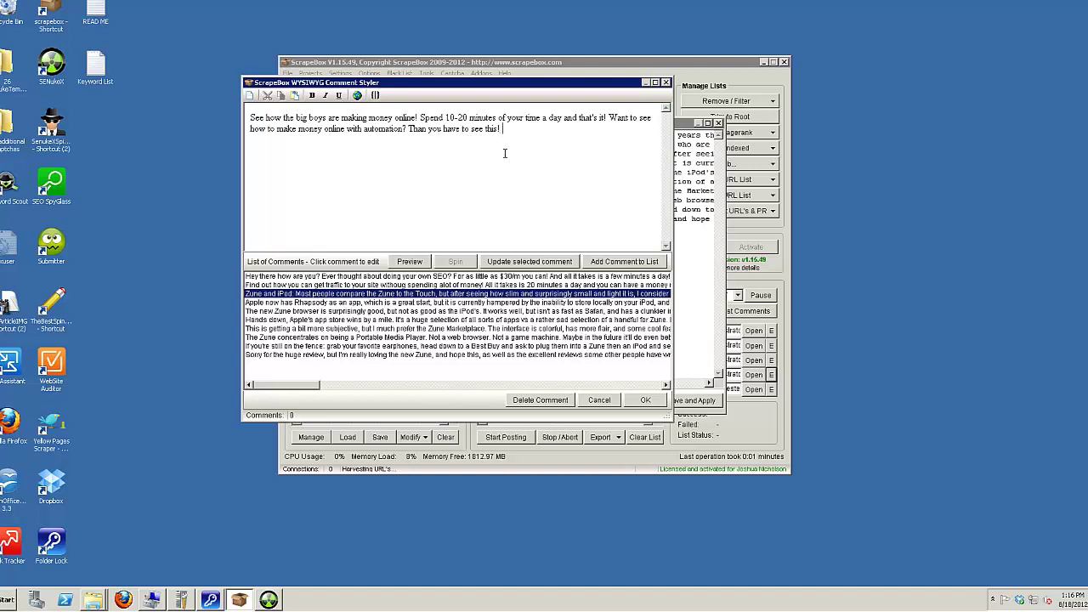
pyautogui.write('CLICK HERE')
pyautogui.hotkey('ctrl', 'shift', 'Left')
pyautogui.hotkey('ctrl', 'shift', 'Left')
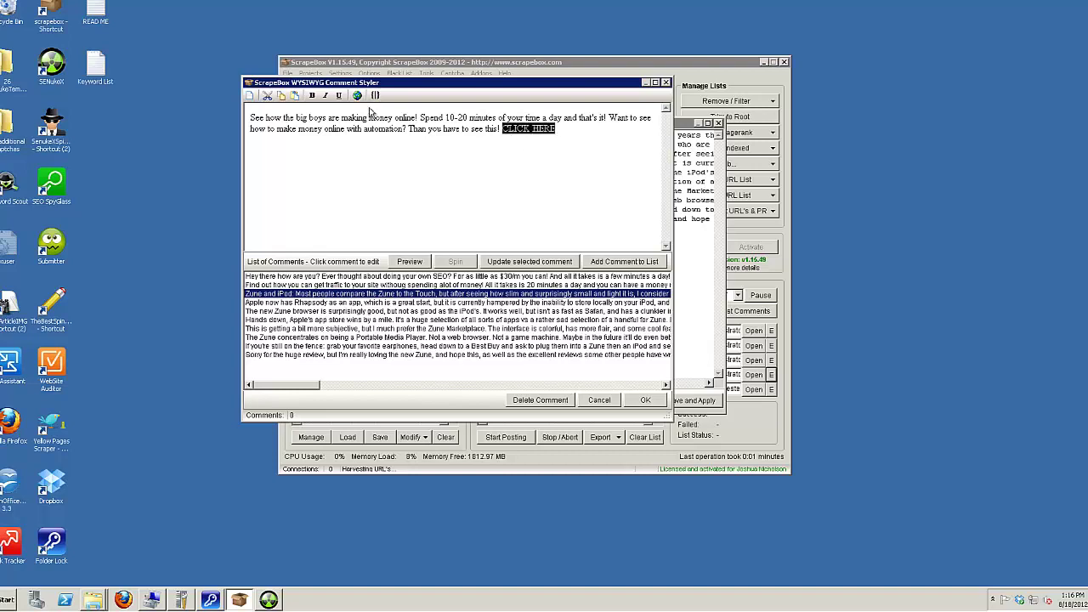
pyautogui.click(358, 96)
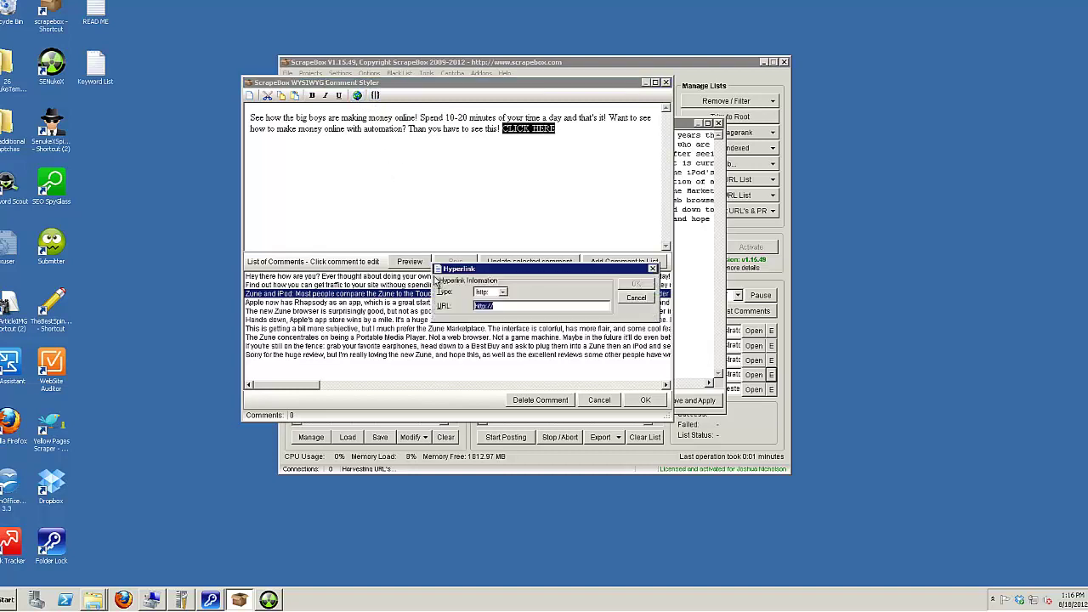
pyautogui.click(512, 308)
pyautogui.write('ex')
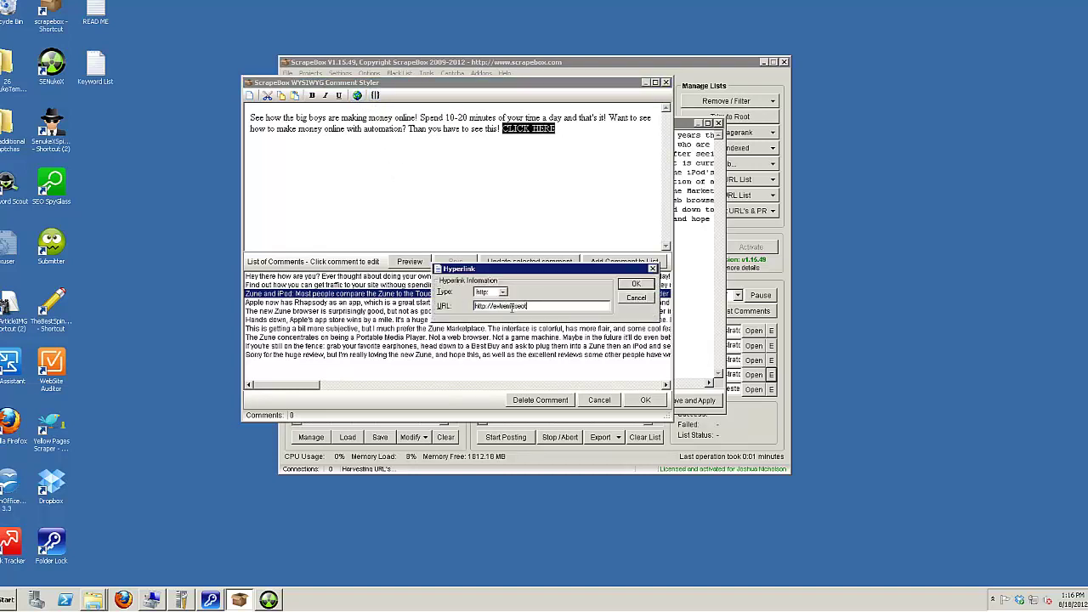
pyautogui.write('tremeseotools.com')
pyautogui.press('Return')
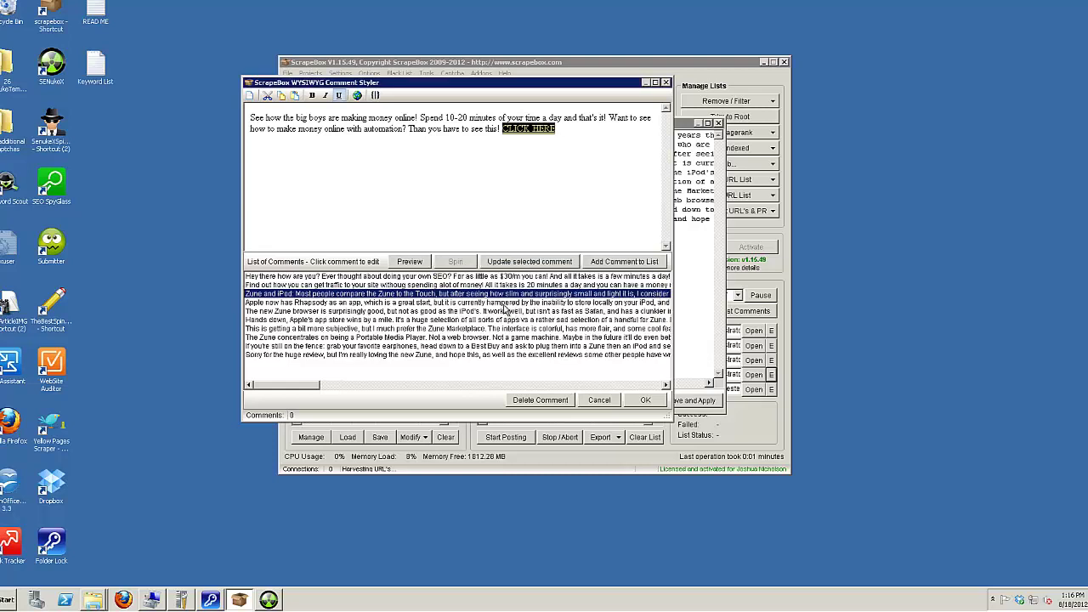
pyautogui.click(487, 262)
pyautogui.click(429, 285)
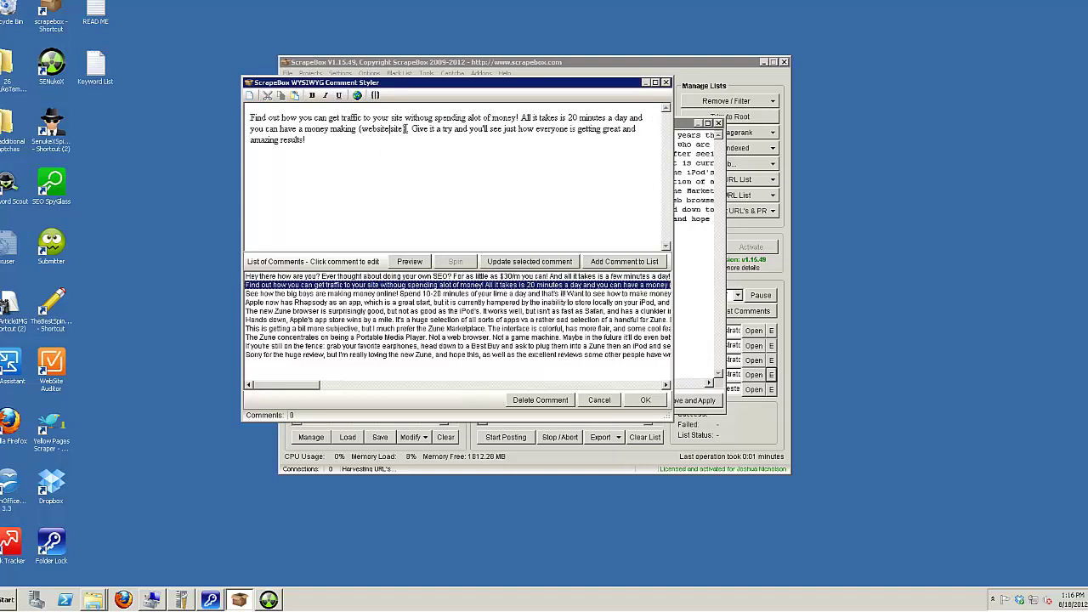
pyautogui.doubleClick(390, 129)
pyautogui.click(406, 128)
pyautogui.moveTo(402, 128); pyautogui.dragTo(358, 128)
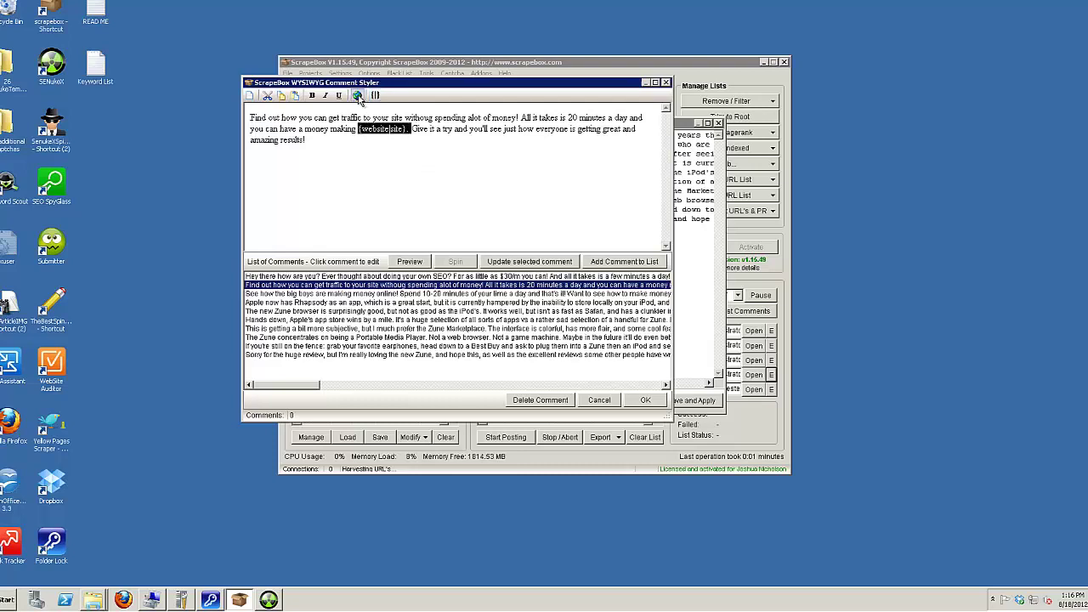
pyautogui.click(357, 94)
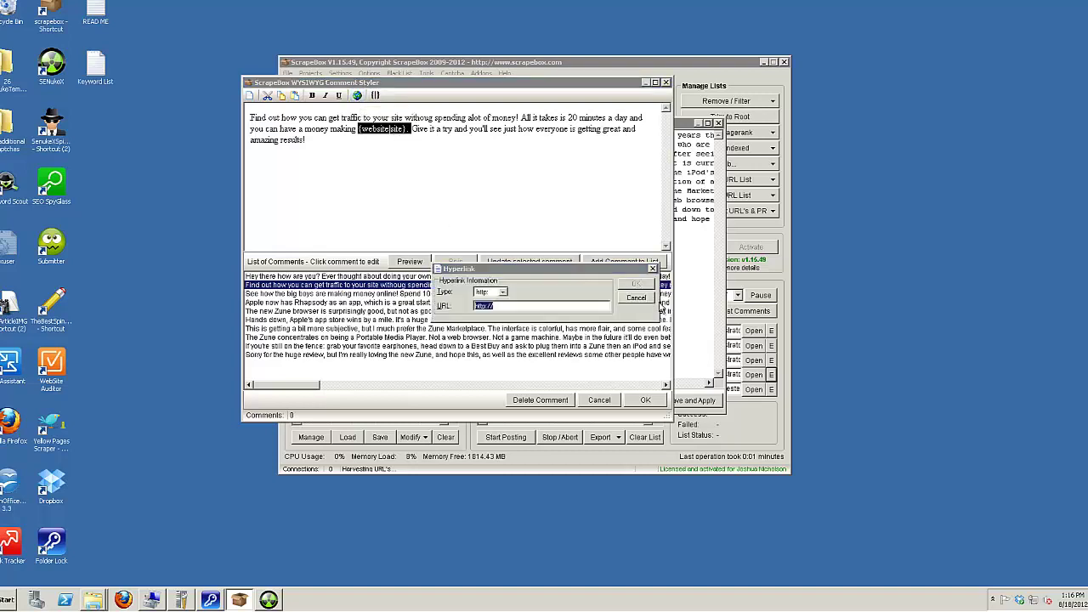
pyautogui.press('Escape')
pyautogui.click(399, 128)
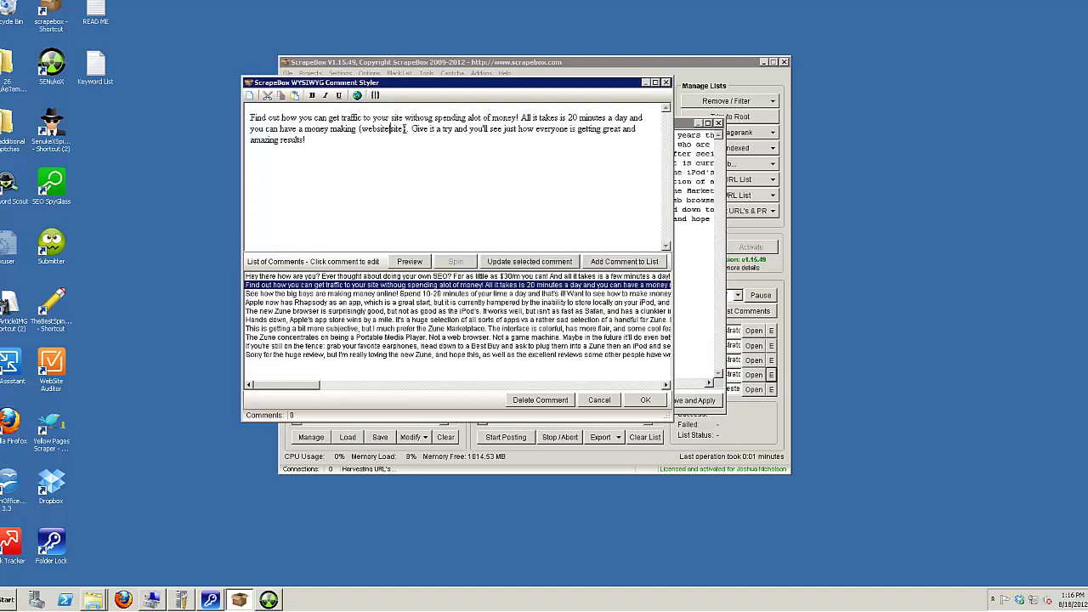
pyautogui.moveTo(405, 128)
pyautogui.mouseDown()
pyautogui.moveTo(360, 128)
pyautogui.moveTo(403, 128)
pyautogui.mouseUp()
pyautogui.click(359, 128)
pyautogui.moveTo(409, 129); pyautogui.dragTo(357, 128)
pyautogui.click(357, 96)
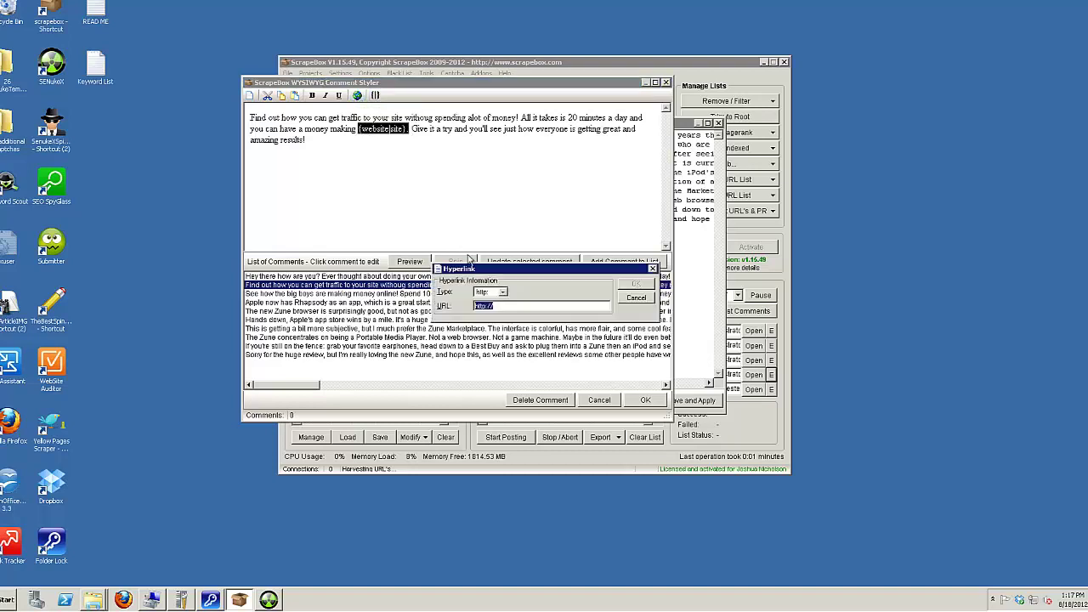
pyautogui.click(513, 306)
pyautogui.write('extremeseoto')
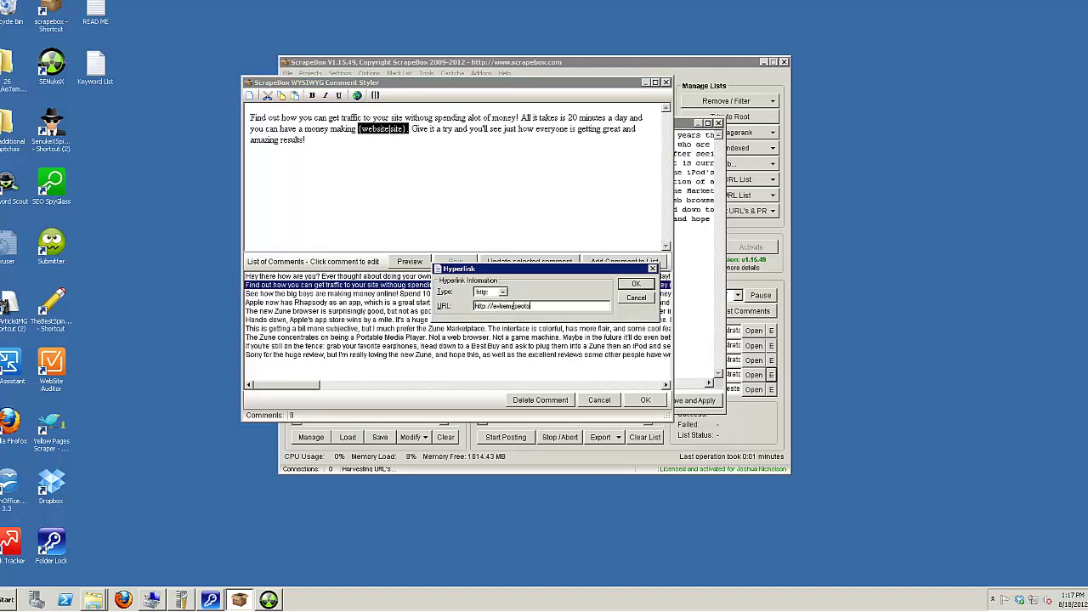
pyautogui.write('ols.com')
pyautogui.press('Return')
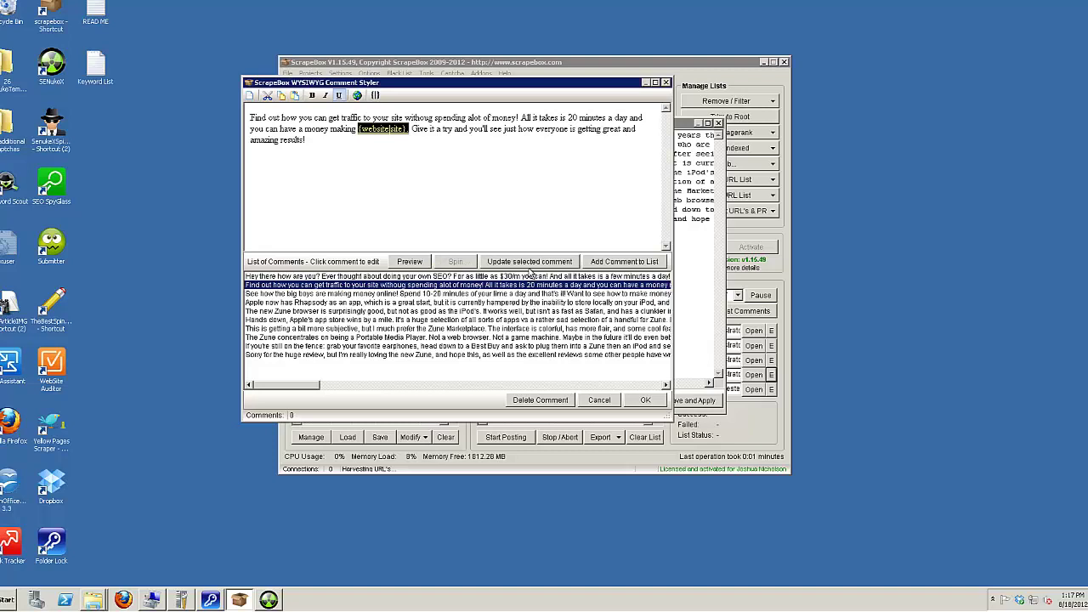
pyautogui.click(500, 276)
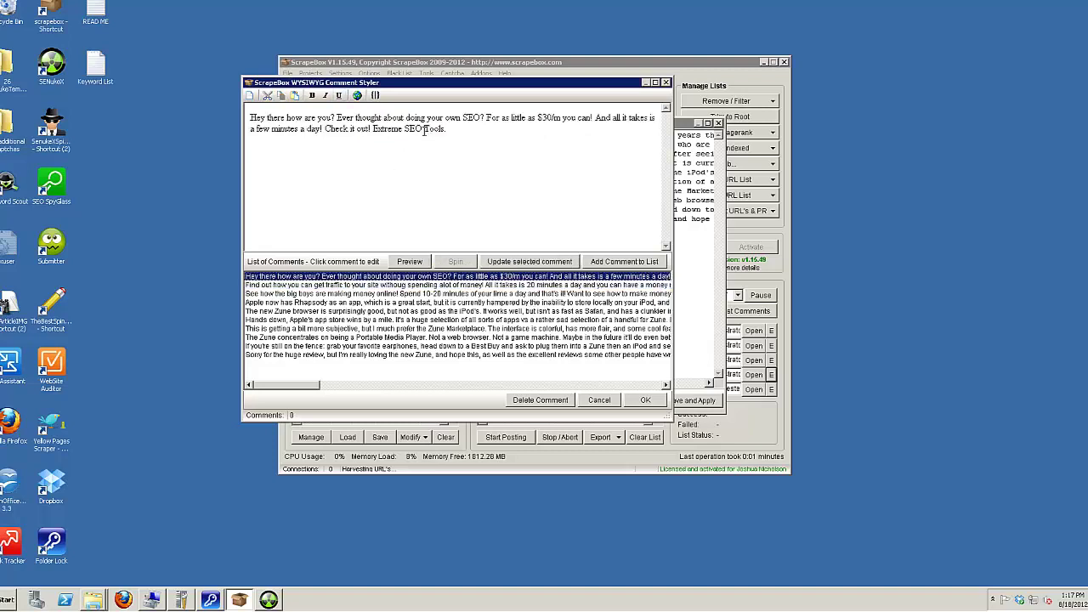
pyautogui.moveTo(372, 129); pyautogui.dragTo(444, 129)
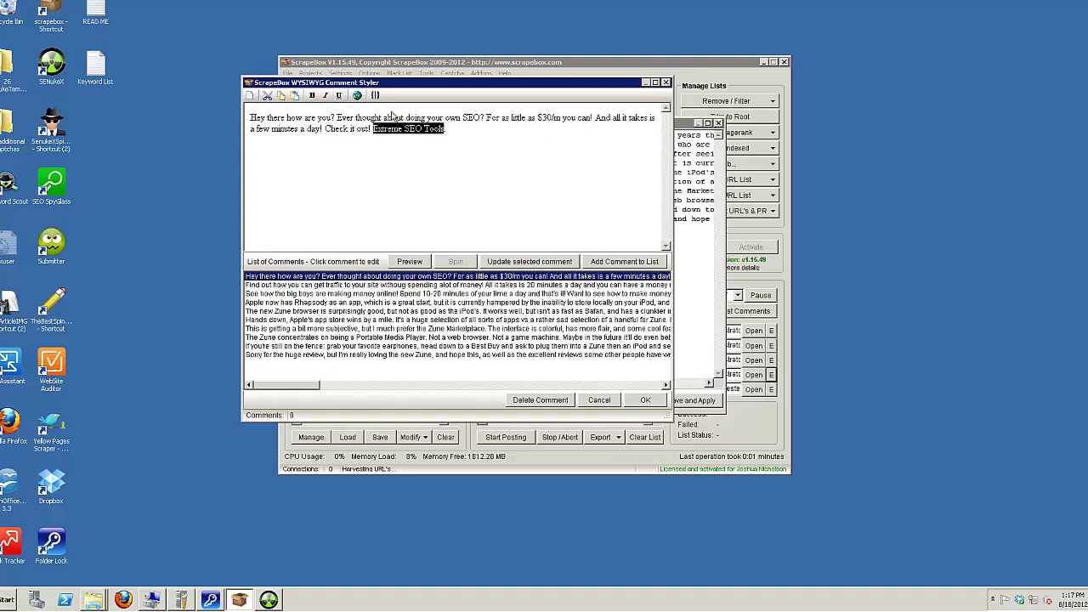
pyautogui.click(358, 97)
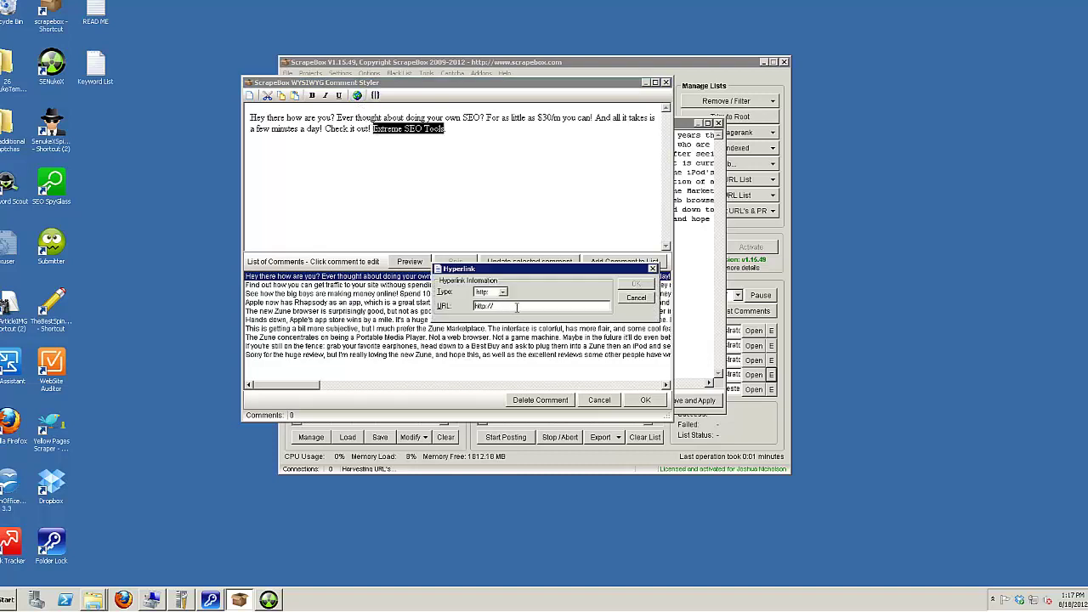
pyautogui.write('extremeseotools.com')
pyautogui.press('Return')
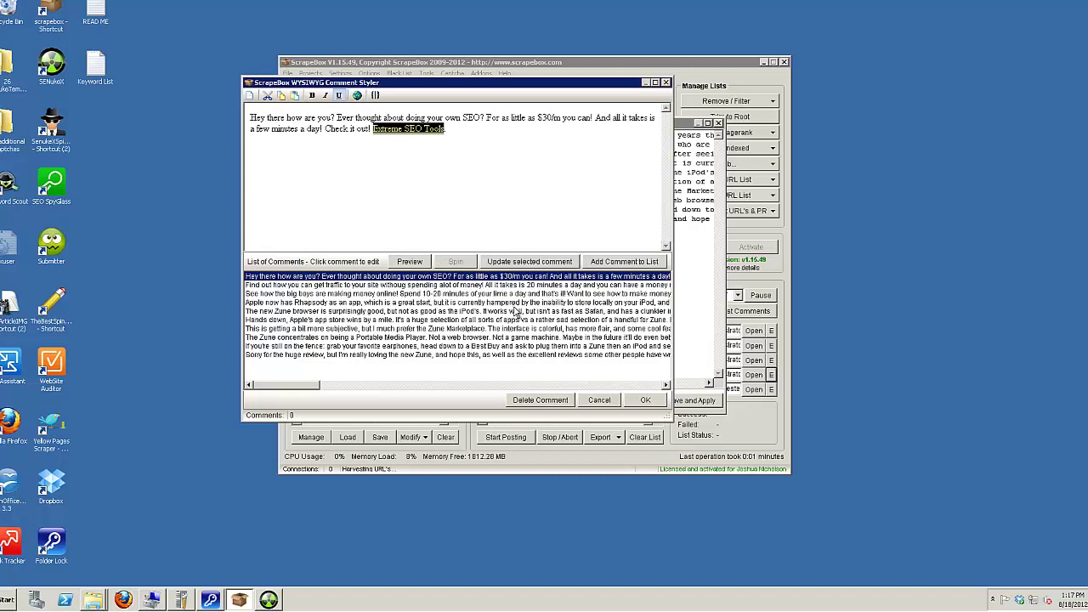
pyautogui.click(507, 295)
pyautogui.click(488, 279)
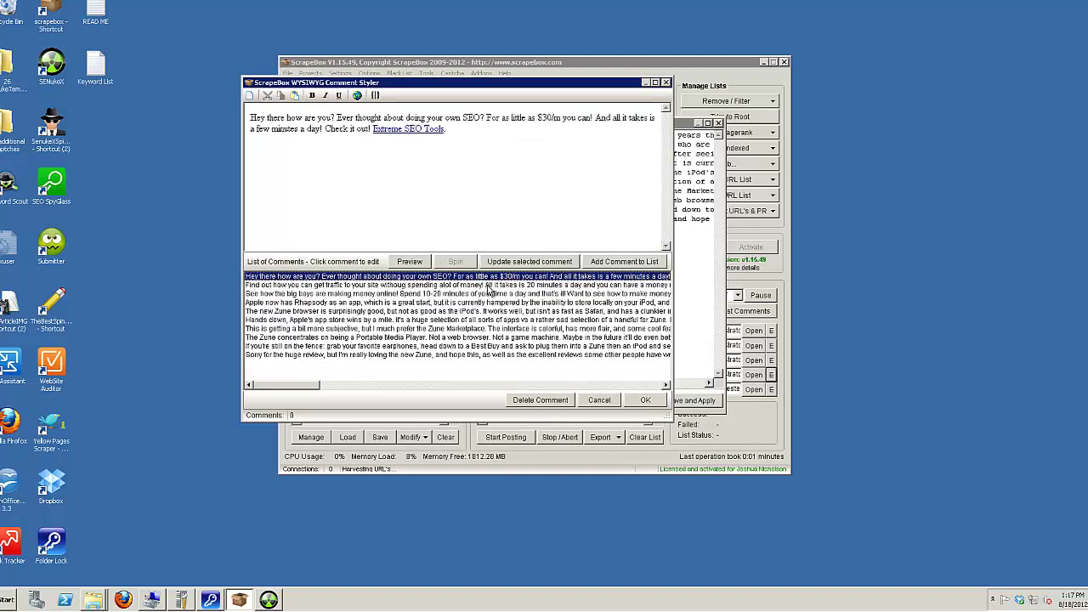
pyautogui.click(489, 286)
pyautogui.click(489, 294)
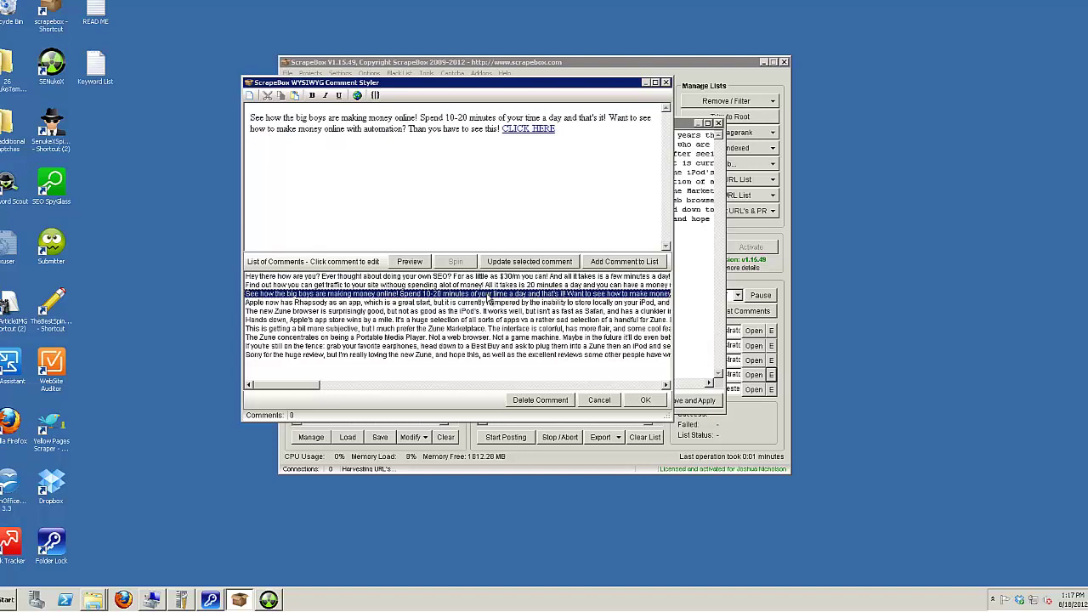
# Step: Clear the fourth comment and begin it with "Why not automate your SEO? With SEnuke you can"
pyautogui.click(485, 303)
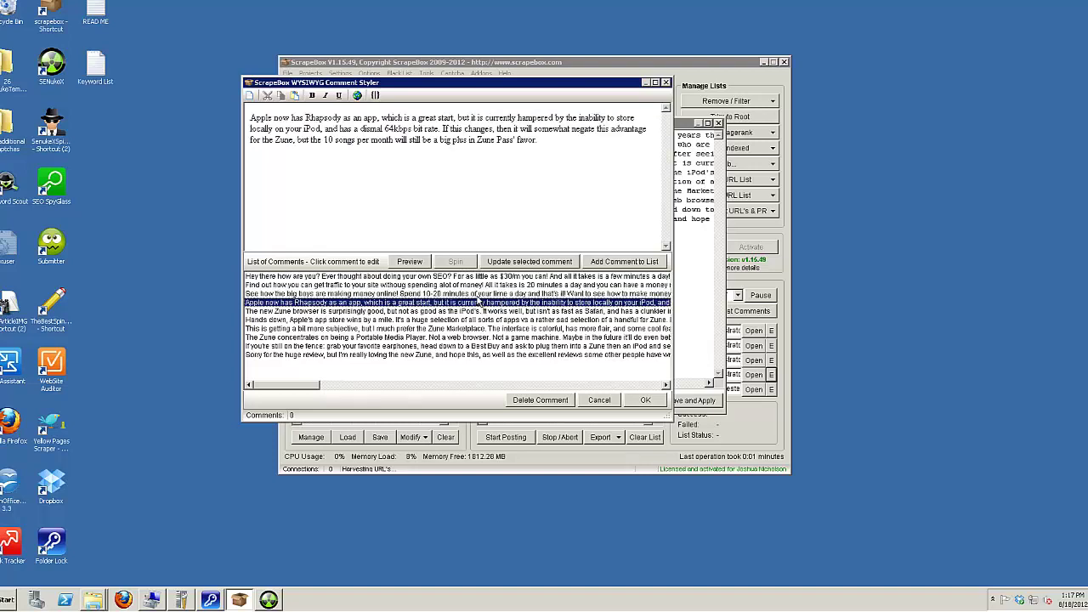
pyautogui.click(546, 152)
pyautogui.hotkey('ctrl', 'a')
pyautogui.press('Delete')
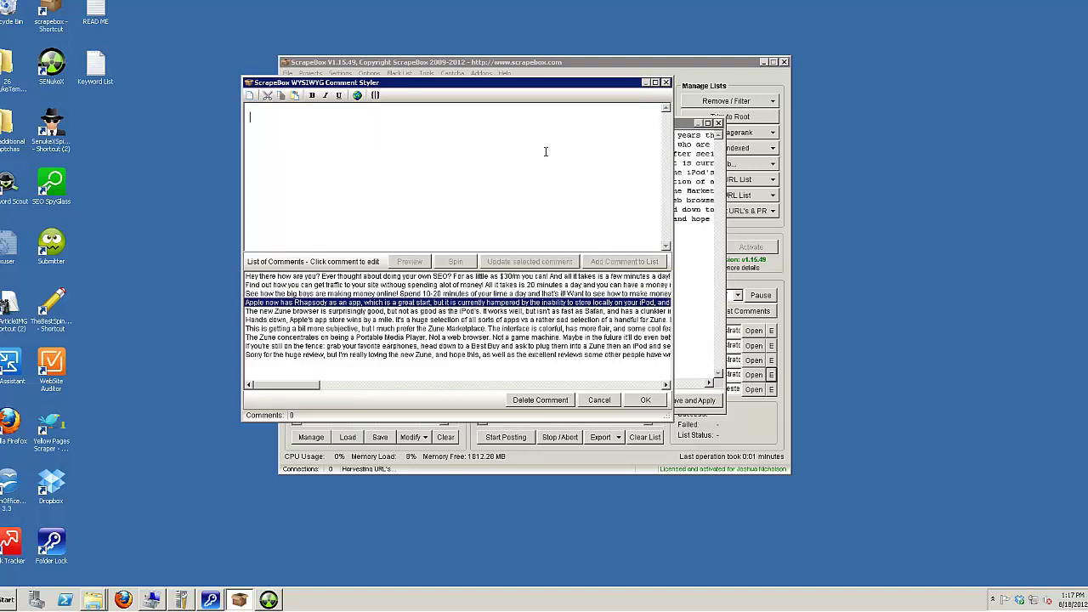
pyautogui.write('Why not au')
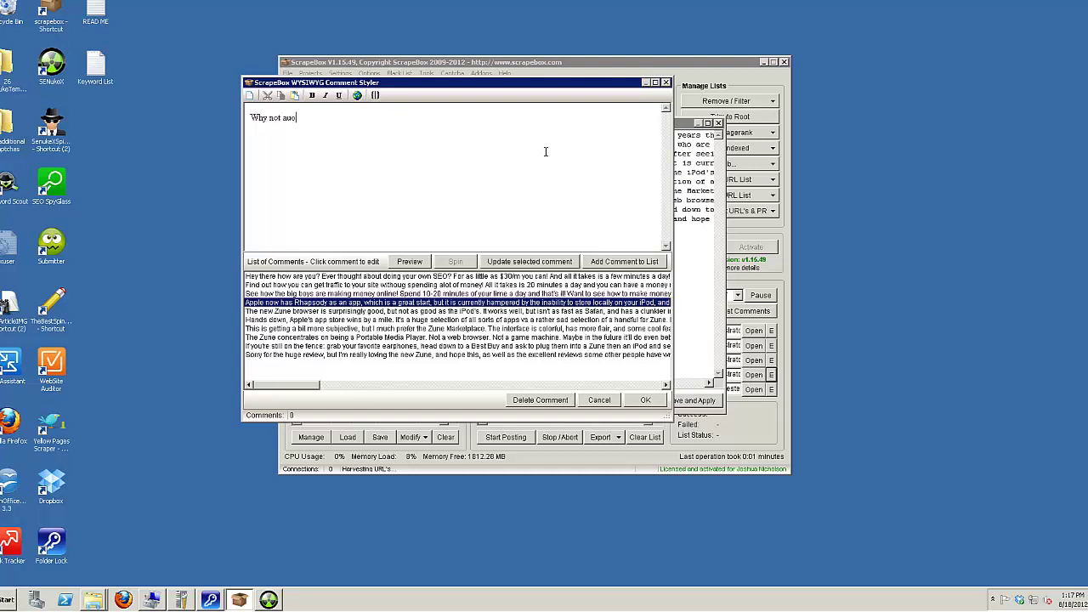
pyautogui.write('tomate your SEO? With SEnuke you can ')
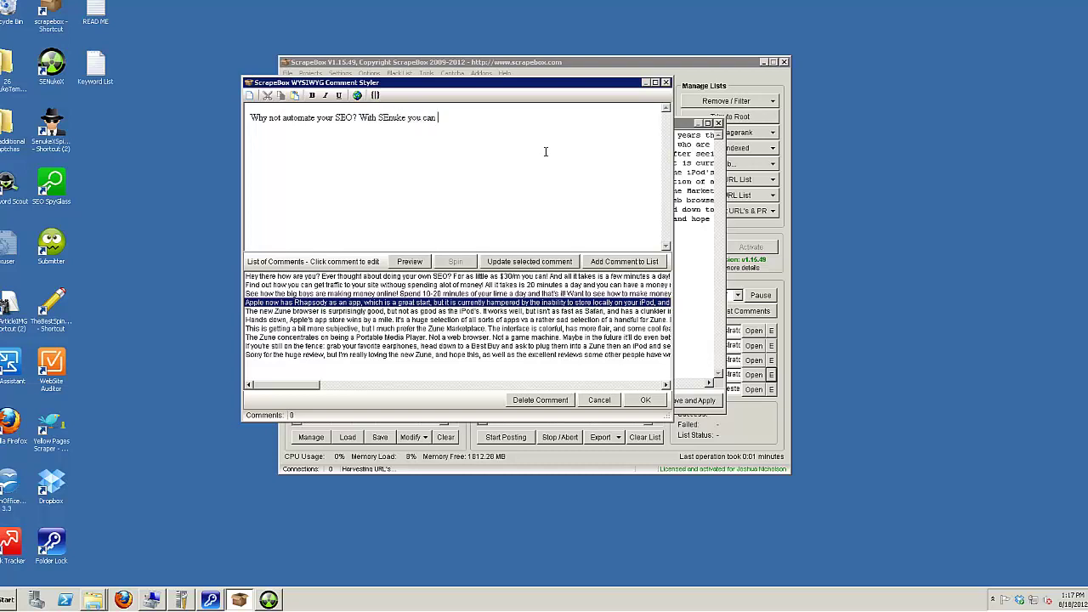
# Step: Continue the fourth comment with "make your SEO look so natural that Google can never tell if it is or not! Give"
pyautogui.write('make your SEO look so natural that nobody')
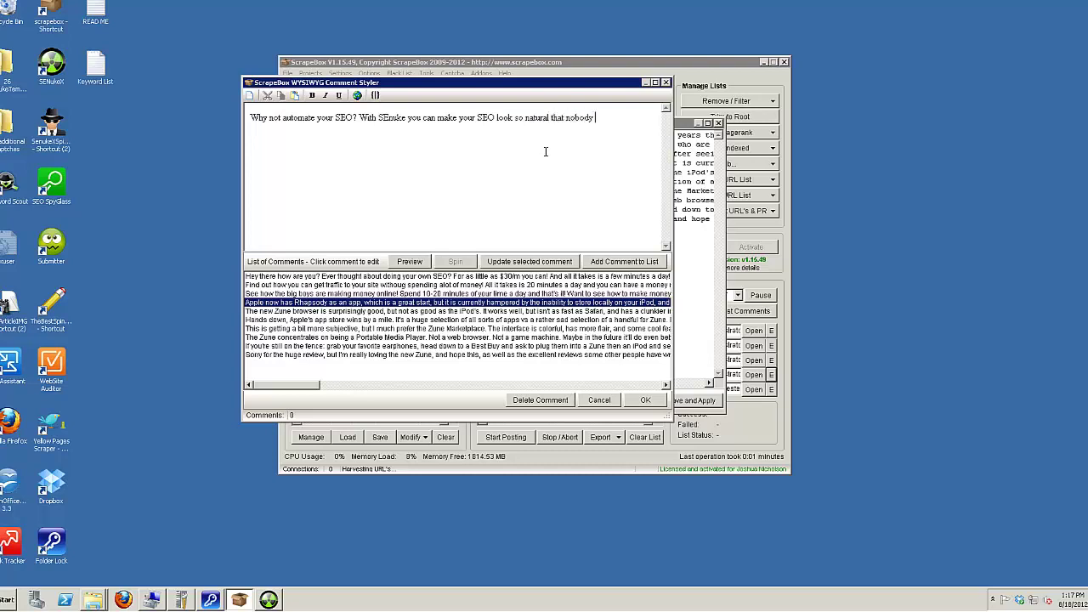
pyautogui.press('BackSpace')
pyautogui.press('BackSpace')
pyautogui.press('BackSpace')
pyautogui.press('BackSpace')
pyautogui.press('BackSpace')
pyautogui.press('BackSpace')
pyautogui.write('Google can never tell if it is or not! Give')
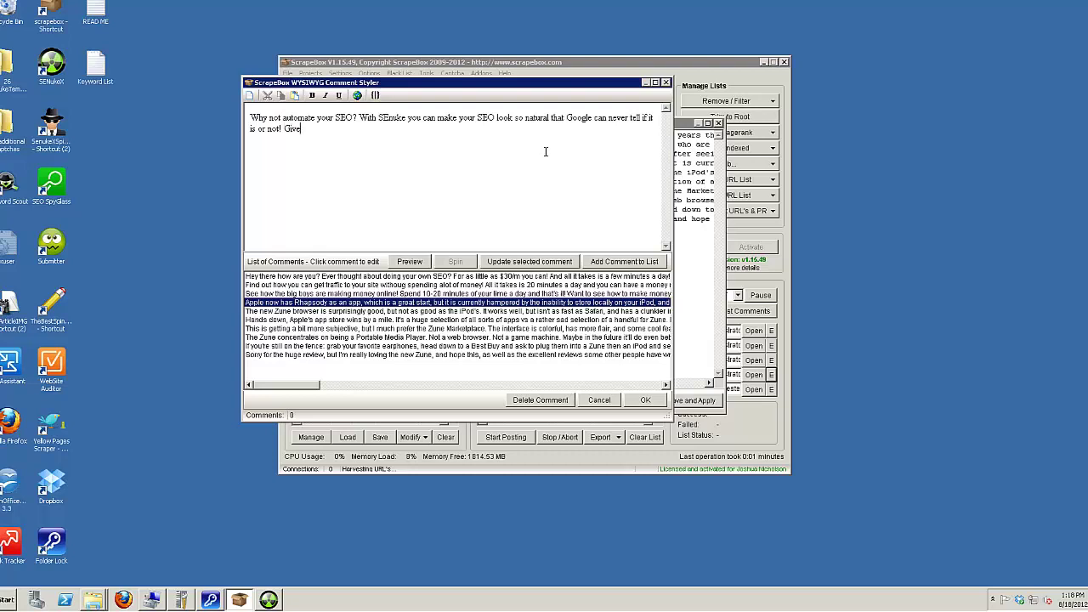
# Step: Finish the fourth comment with "it a try for as little as $30/m! Guaranteed results. Extreme SEO Tools"
pyautogui.write(' it a try for as little as $30/m! Guaranteed')
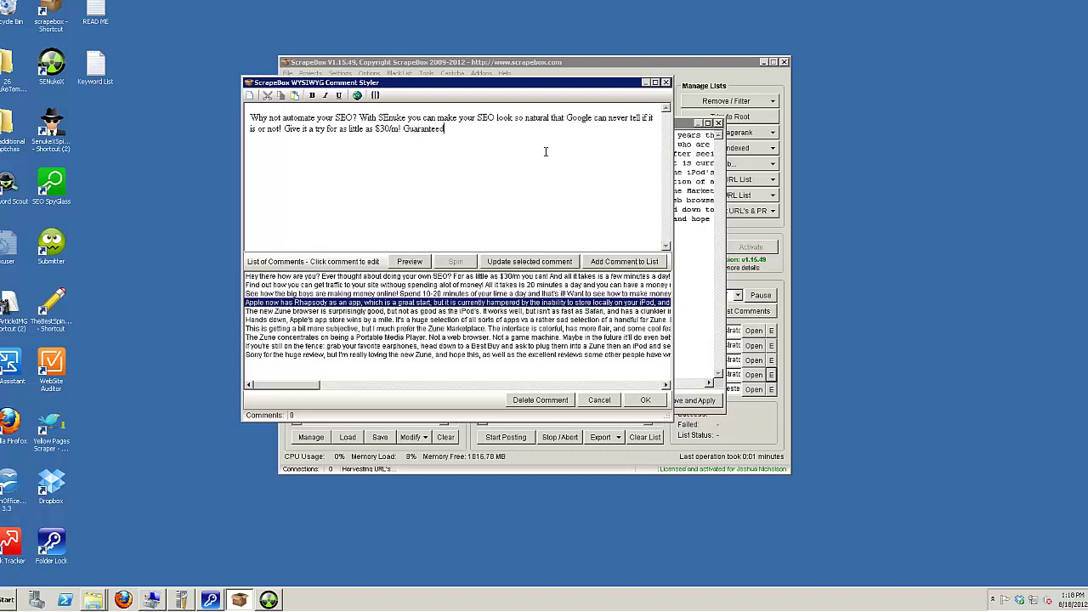
pyautogui.write(' results. Extreme SEO Tools')
pyautogui.moveTo(544, 129); pyautogui.dragTo(473, 128)
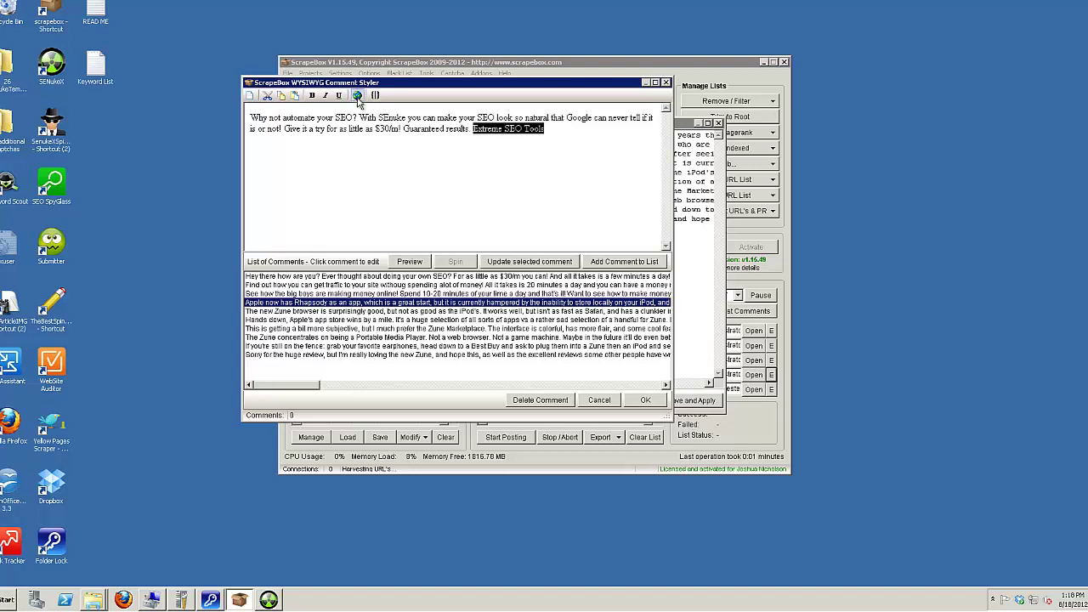
pyautogui.click(357, 94)
pyautogui.click(515, 306)
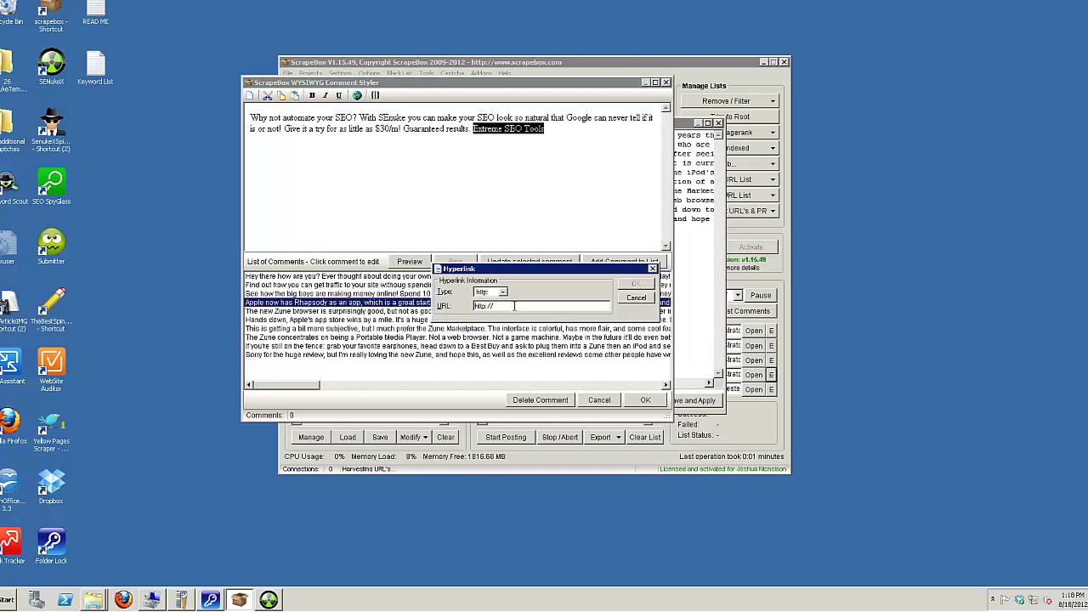
pyautogui.write('extremeseotools')
pyautogui.press('Return')
pyautogui.click(530, 262)
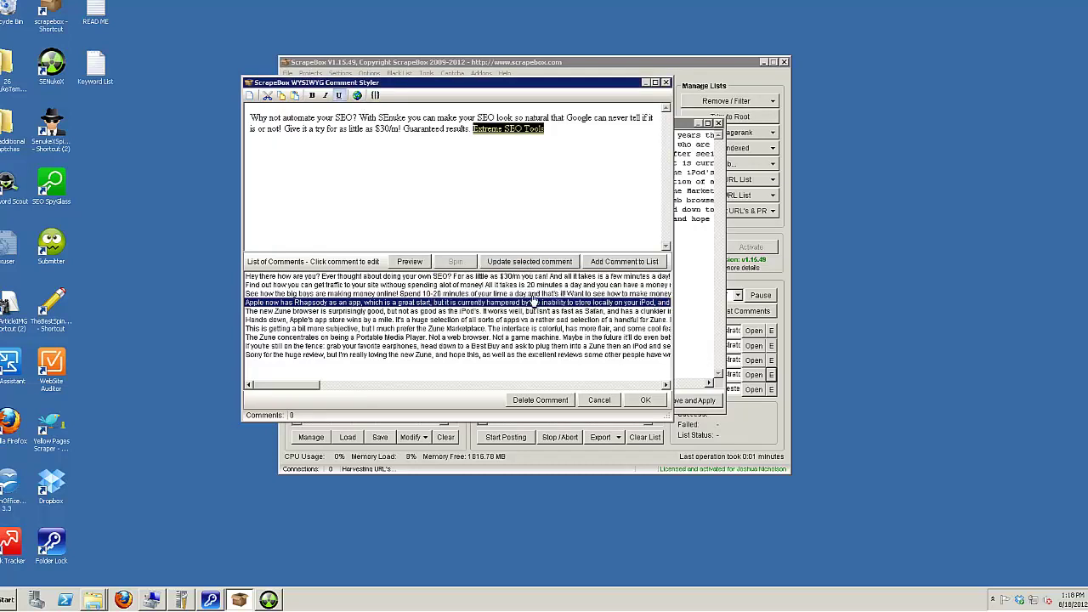
# Step: Delete all remaining Zune and iPod comments below the four rewritten ones, and save and apply the comment list
pyautogui.click(539, 313)
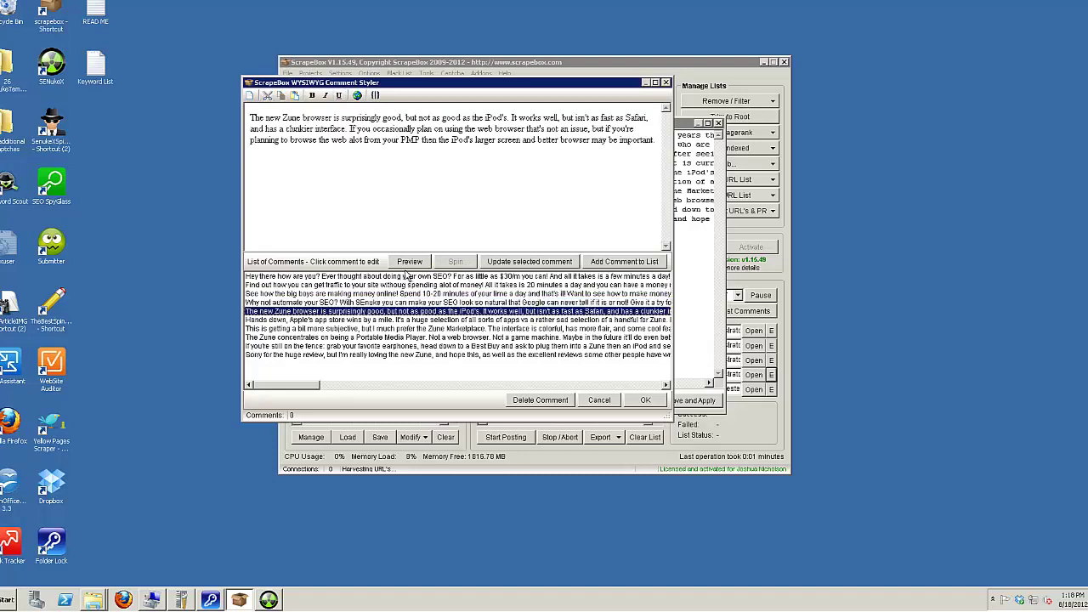
pyautogui.click(532, 400)
pyautogui.click(383, 313)
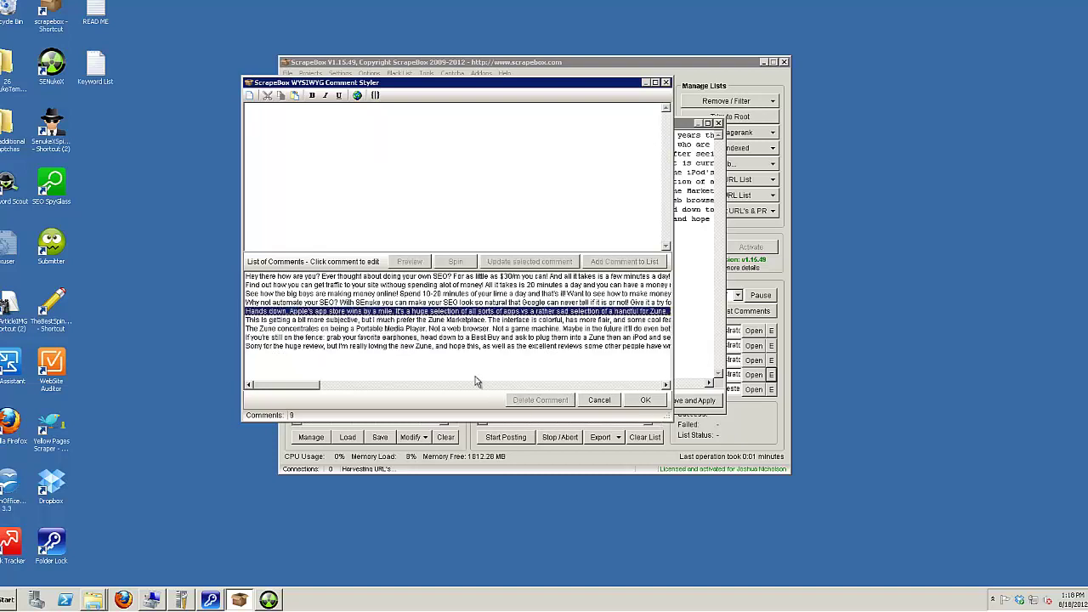
pyautogui.click(524, 401)
pyautogui.click(435, 322)
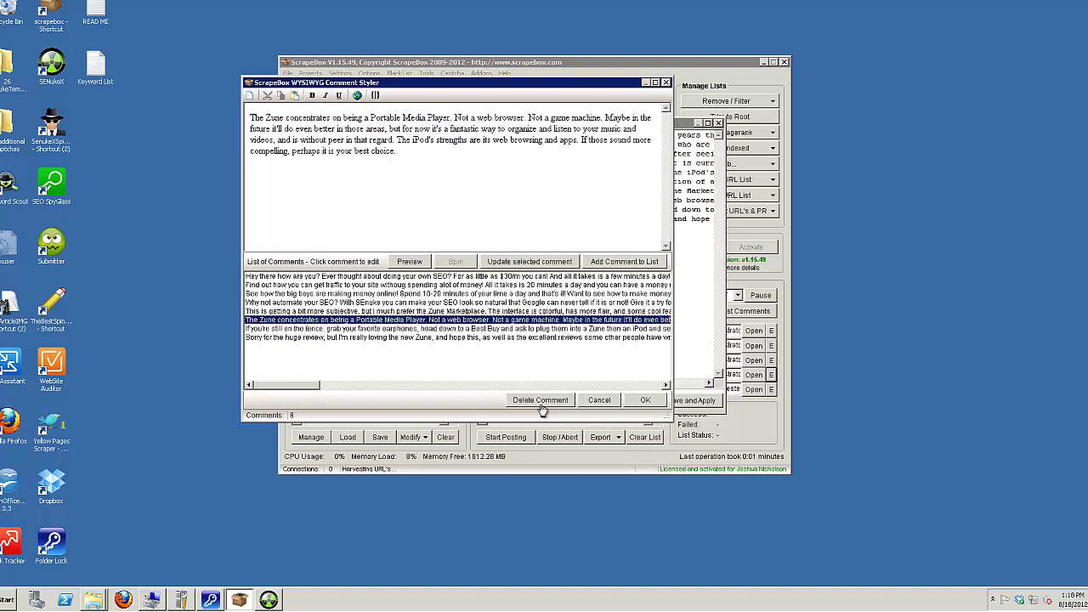
pyautogui.press('Delete')
pyautogui.click(468, 329)
pyautogui.click(531, 401)
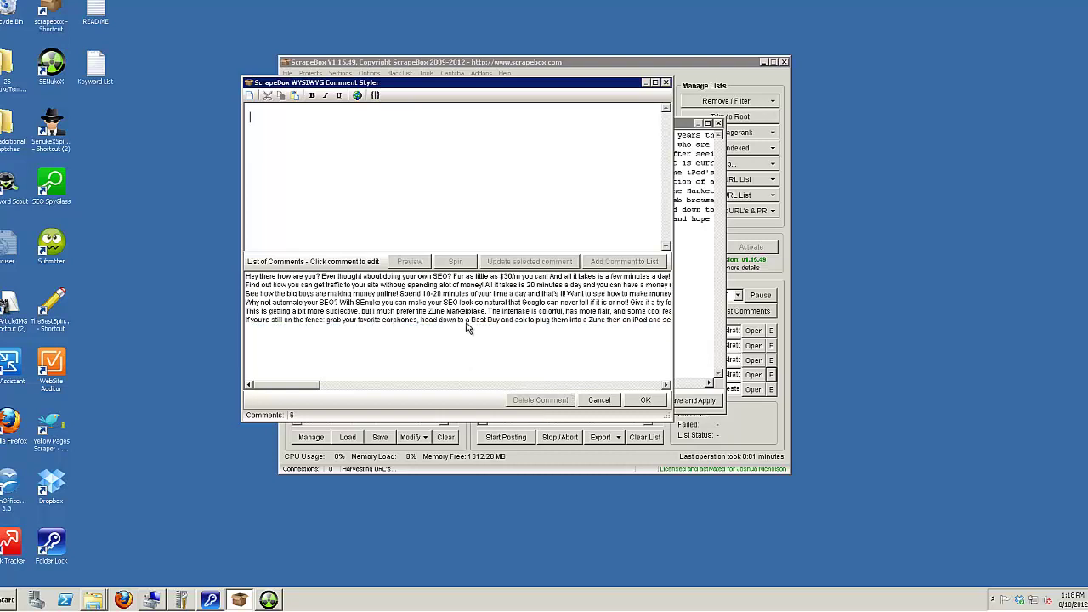
pyautogui.click(467, 320)
pyautogui.click(530, 400)
pyautogui.click(456, 311)
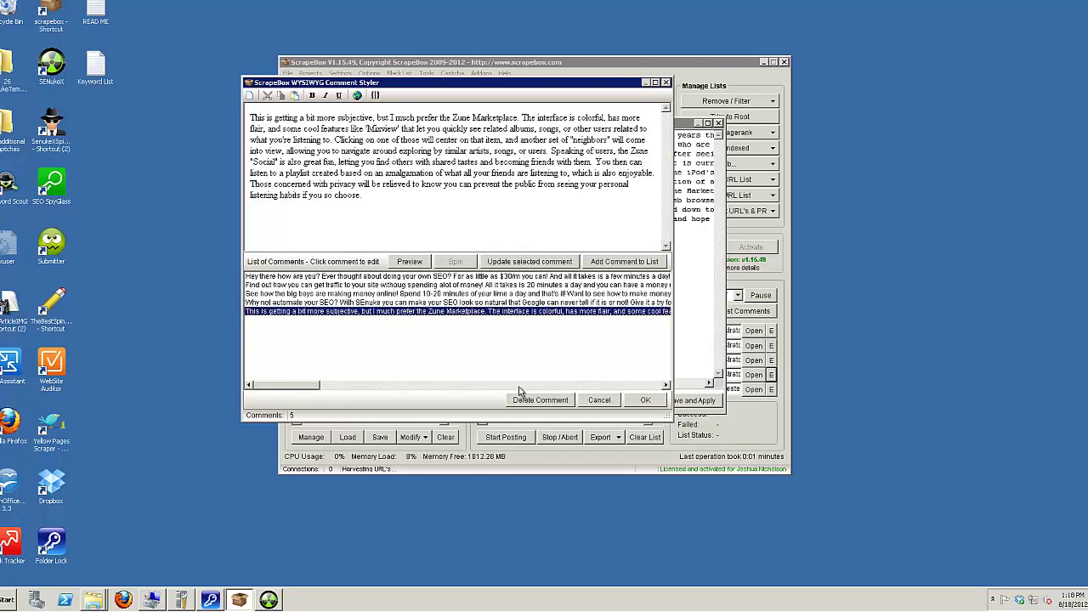
pyautogui.click(523, 400)
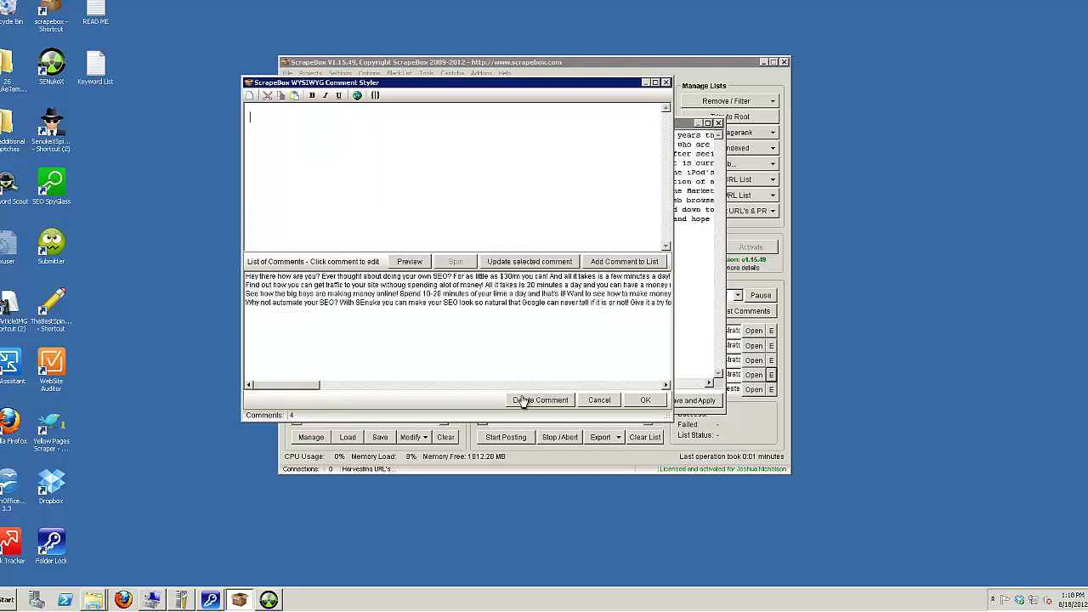
pyautogui.click(648, 401)
pyautogui.click(650, 402)
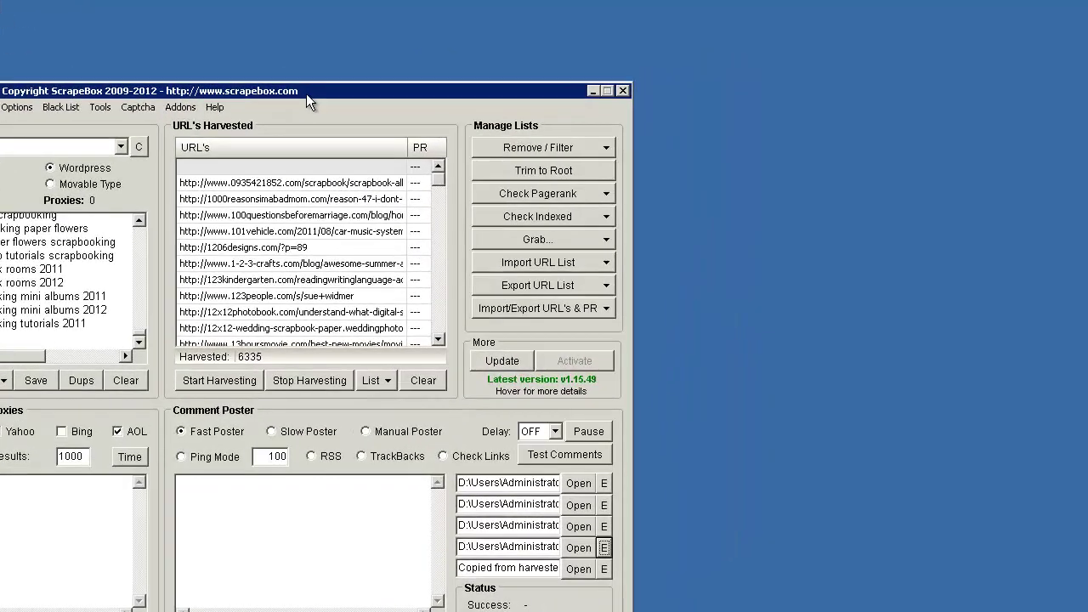
# Step: Start posting the comments to the harvested URLs with the Fast Poster and acknowledge the notice about filtered URLs
pyautogui.moveTo(566, 64); pyautogui.dragTo(555, 50)
pyautogui.moveTo(289, 66); pyautogui.dragTo(289, 66)
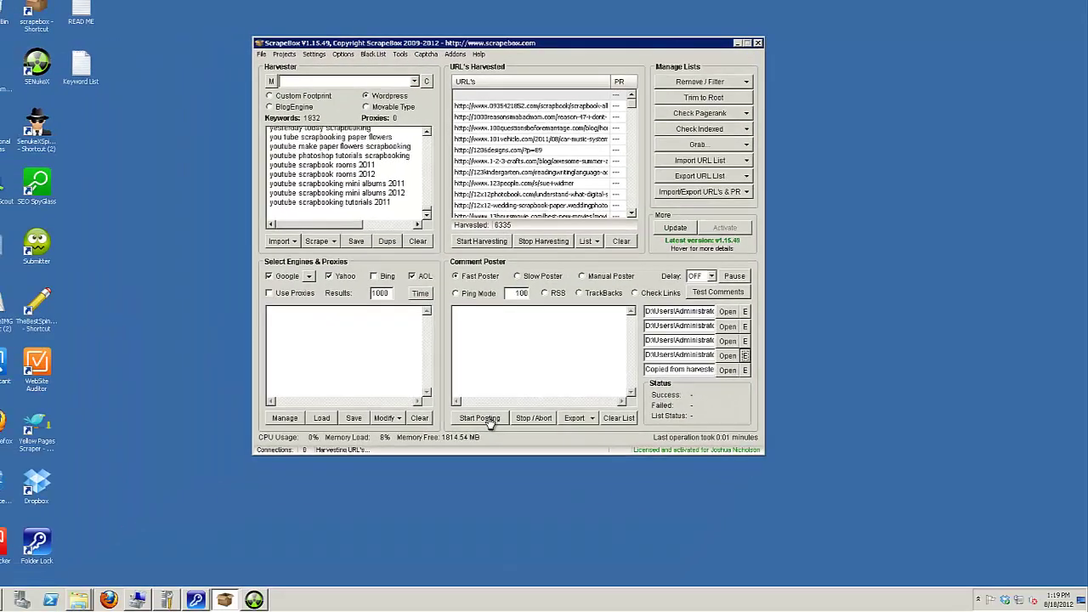
pyautogui.click(215, 608)
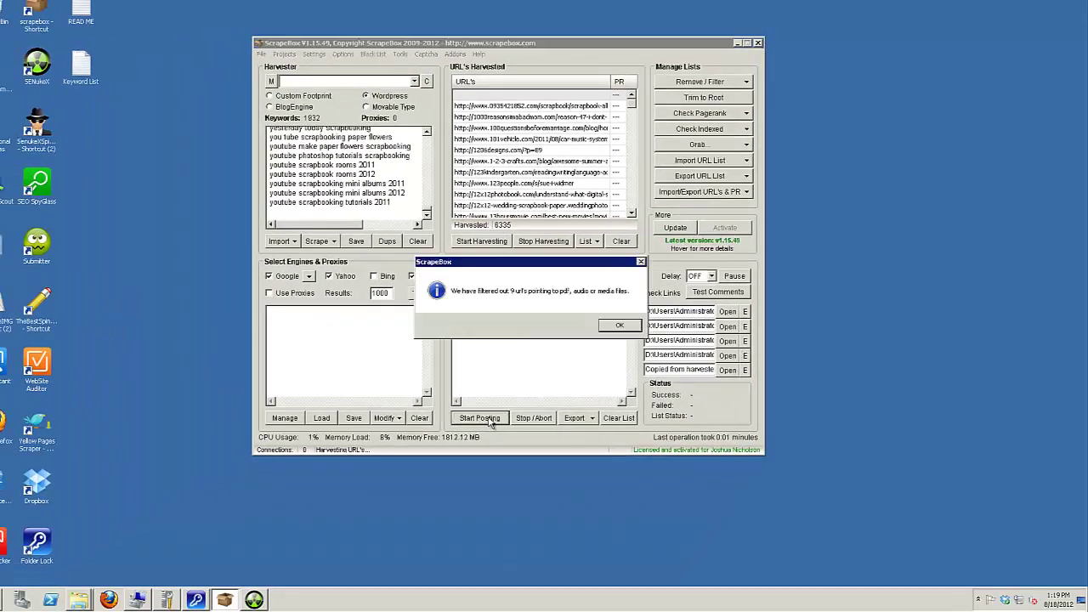
pyautogui.click(620, 326)
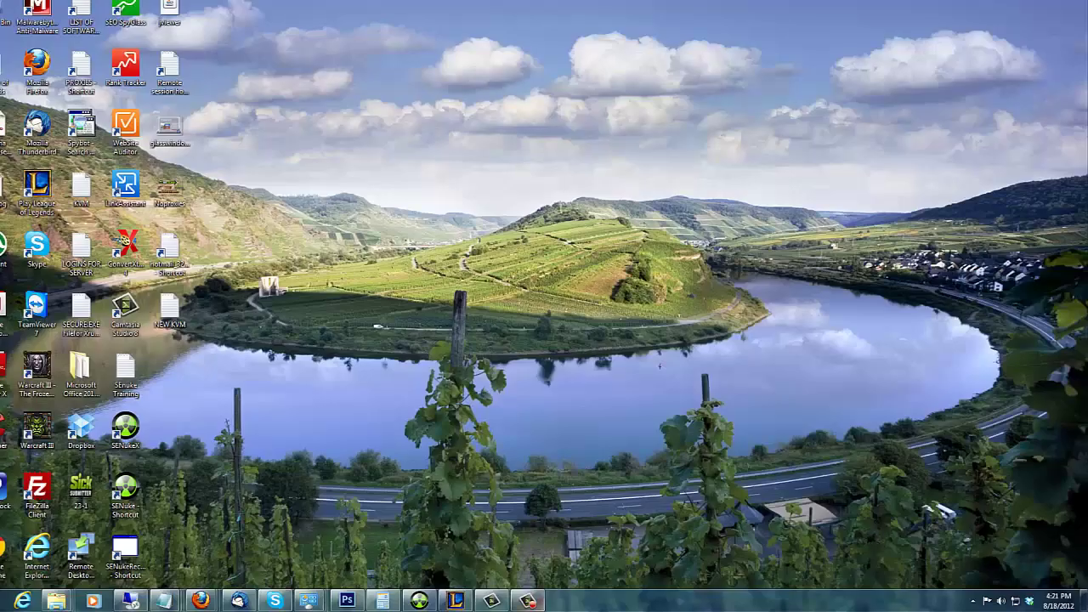
pyautogui.click(539, 603)
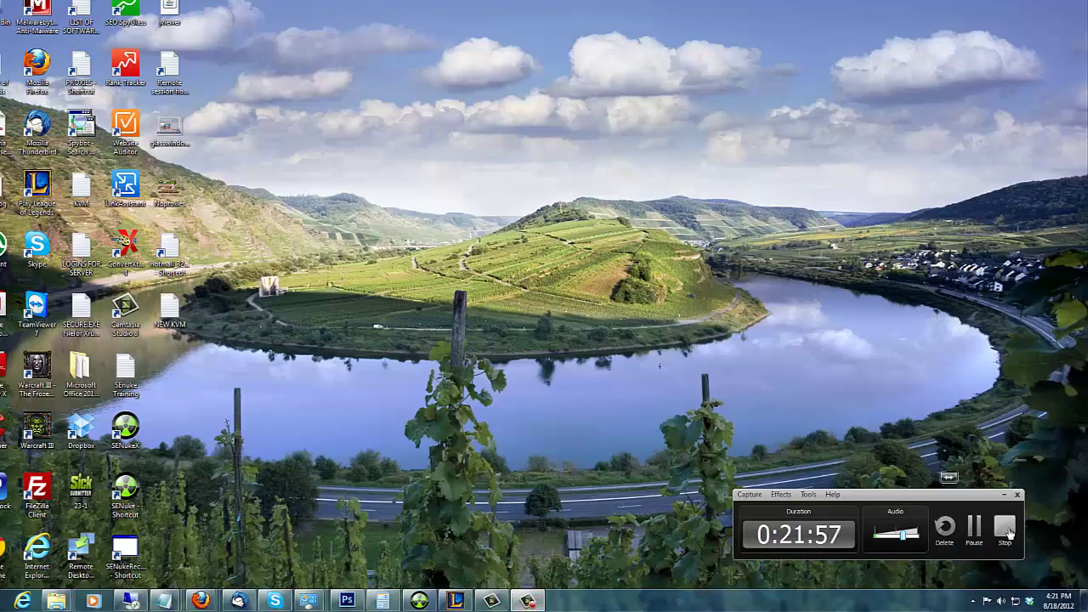